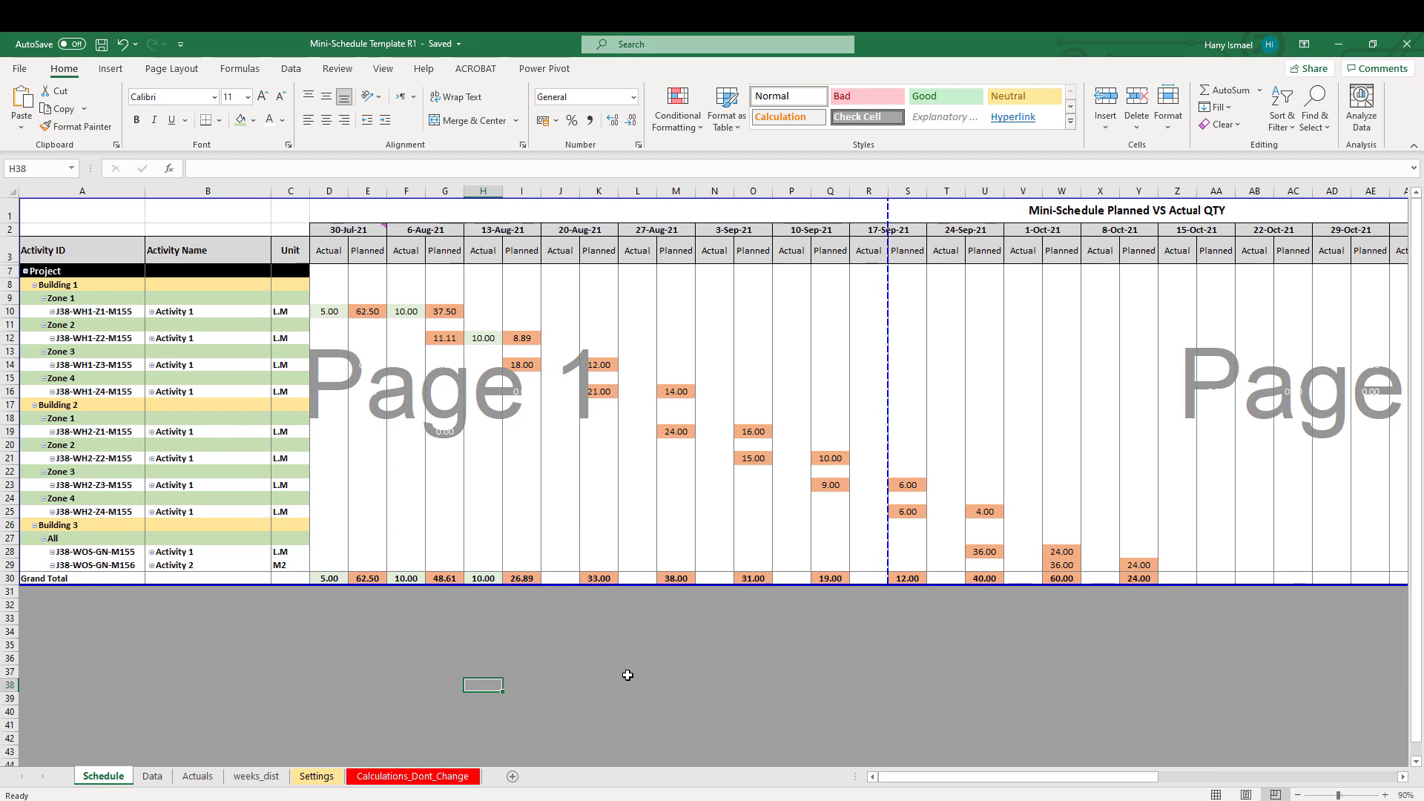
Step: Inspect activity J38-WH1-Z1-M155's row: 5.00 actual vs 62.50 planned in the 30-Jul-21 week
left_click(67, 263)
left_click(186, 645)
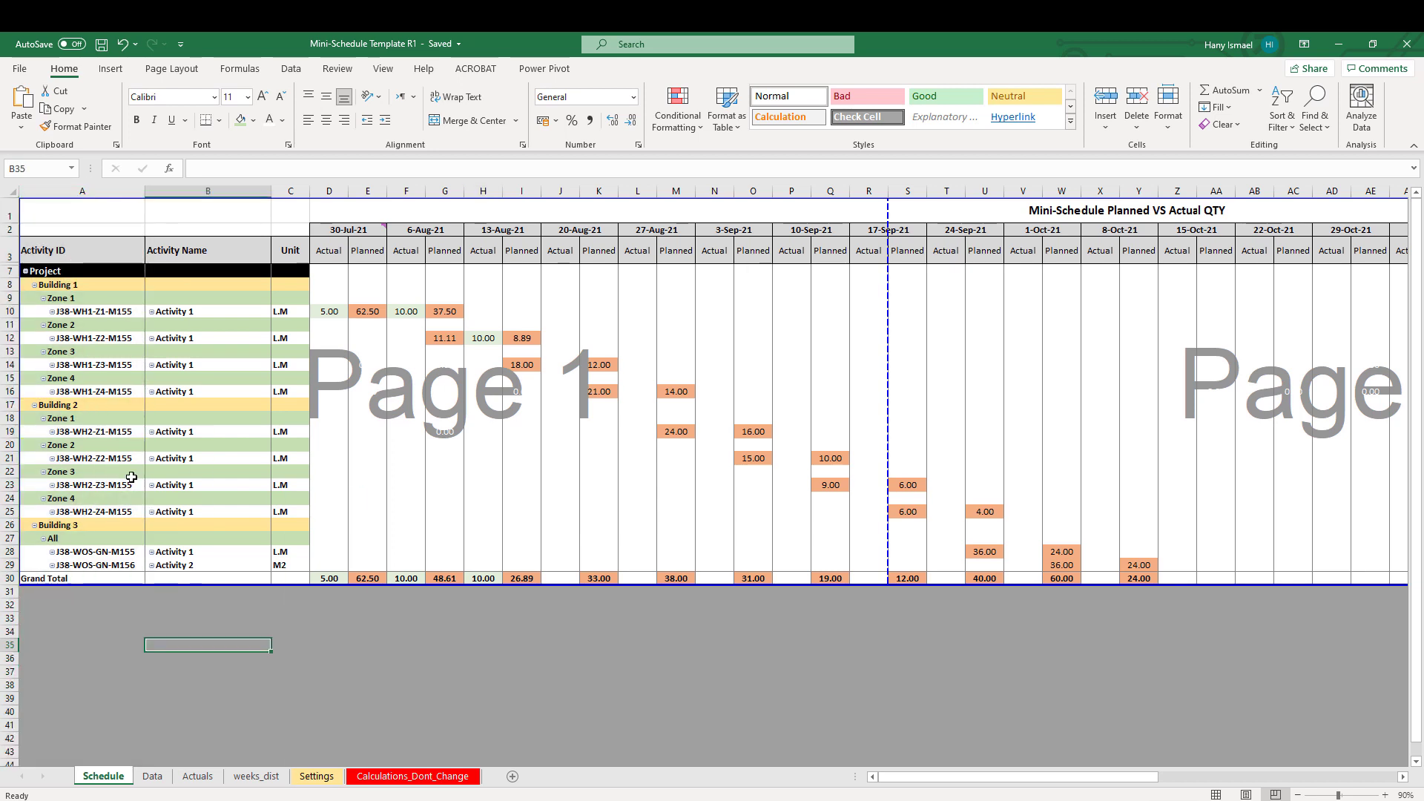
left_click(75, 291)
left_click(78, 312)
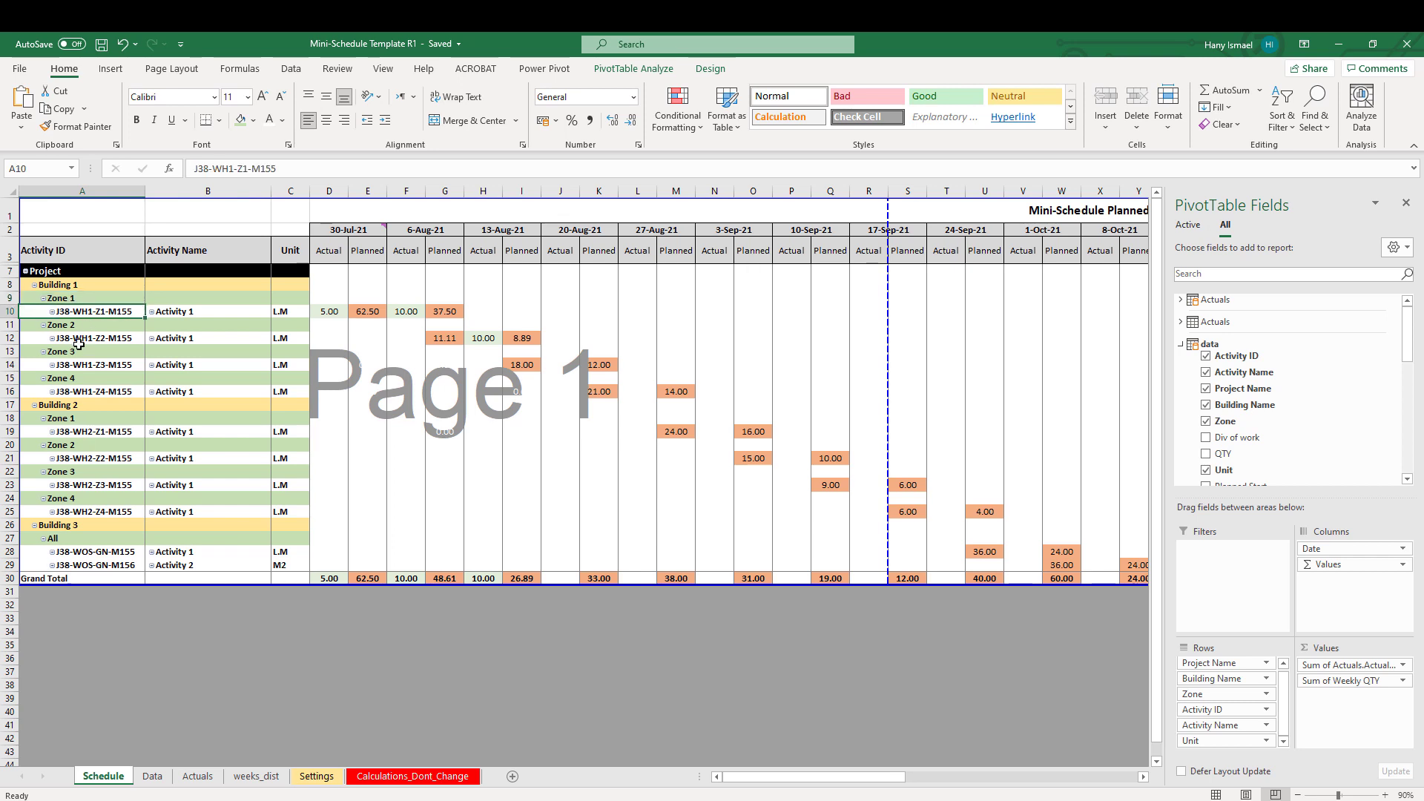
left_click(237, 313)
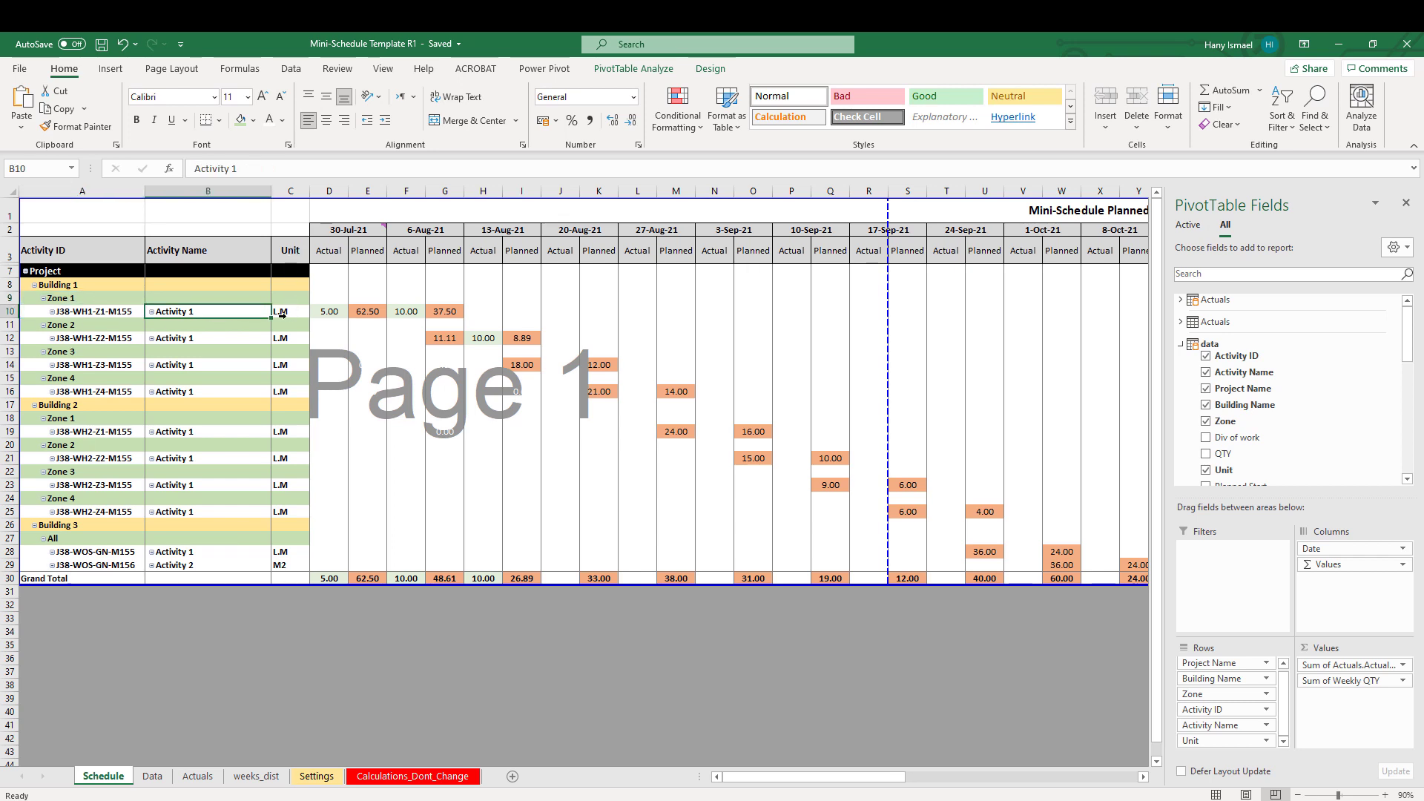
left_click(281, 314)
left_click(290, 313)
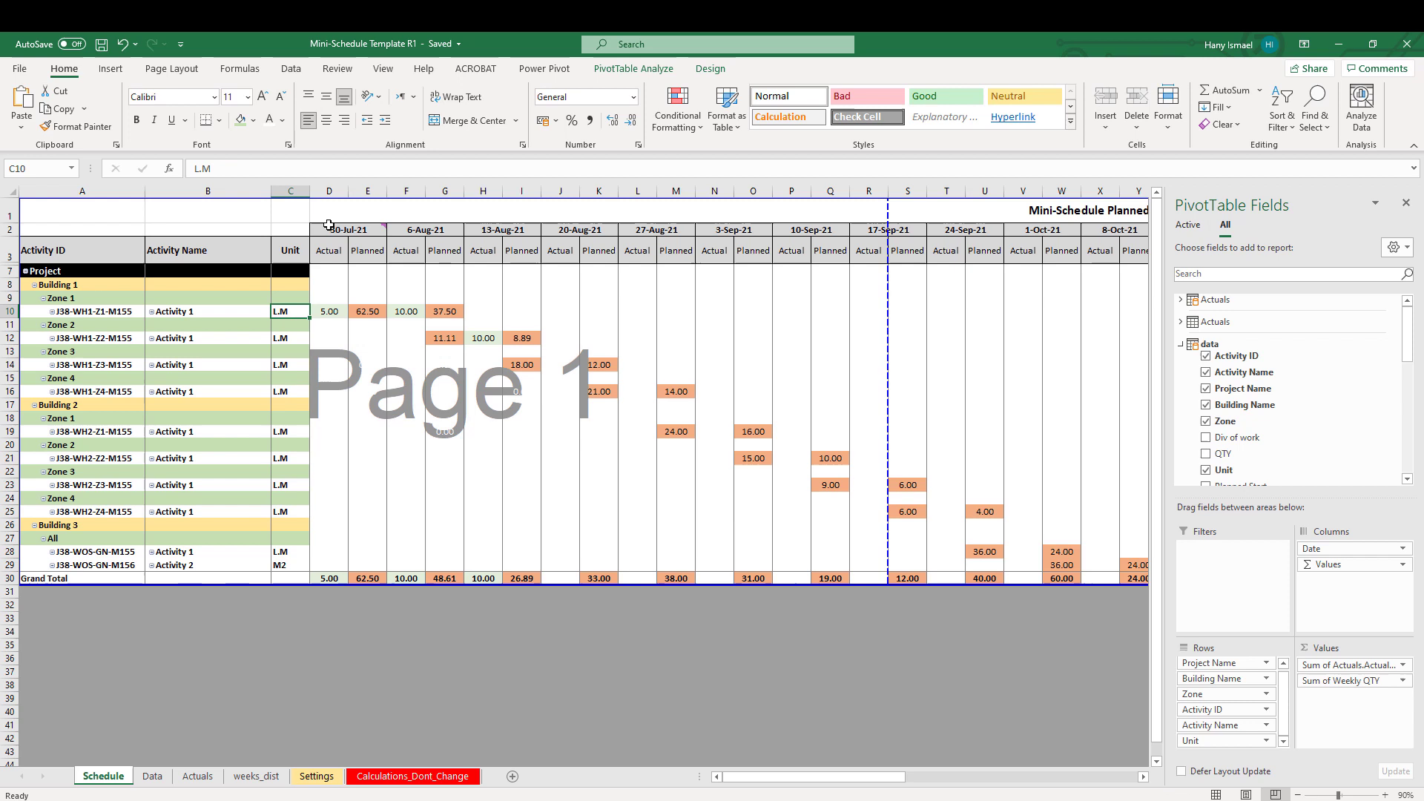
left_click(327, 311)
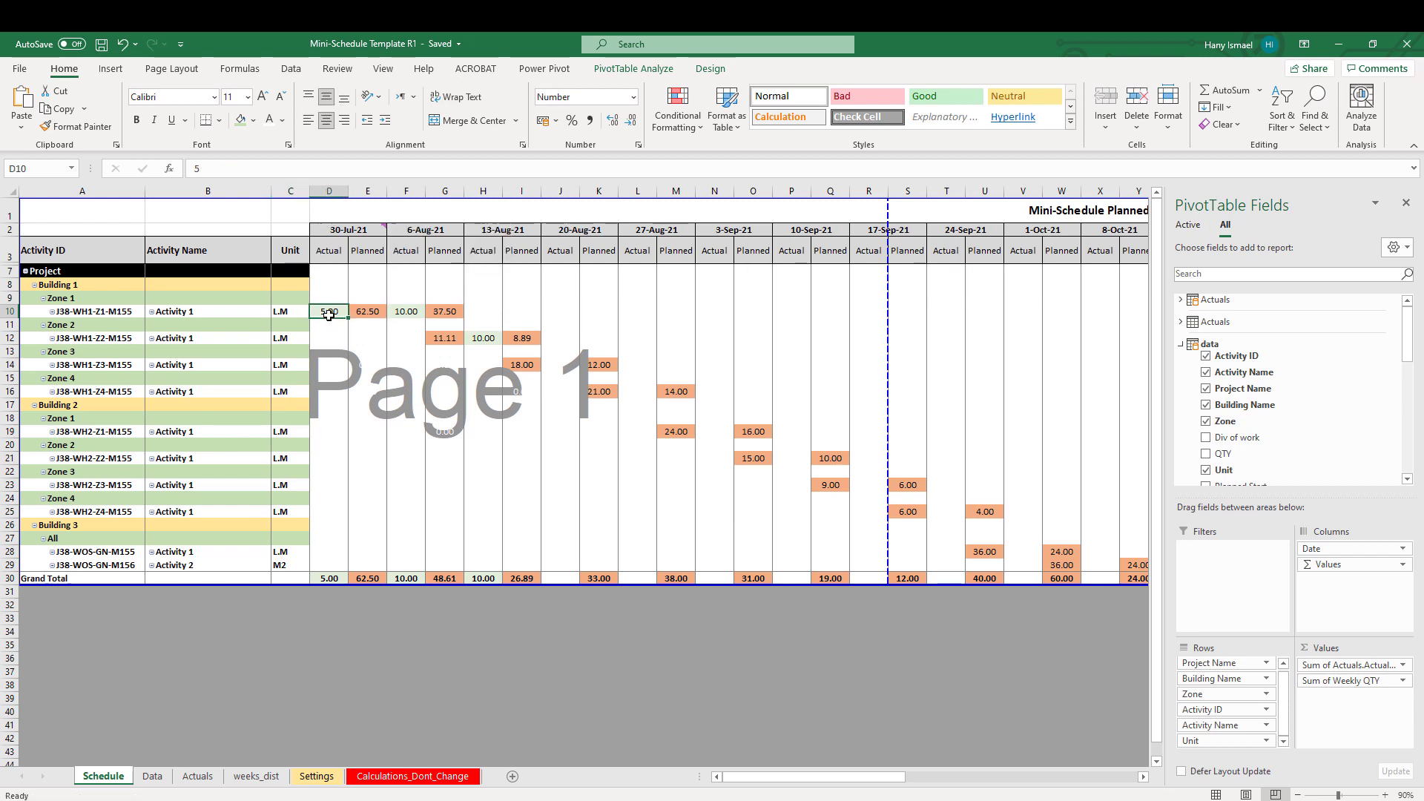
left_click(331, 230)
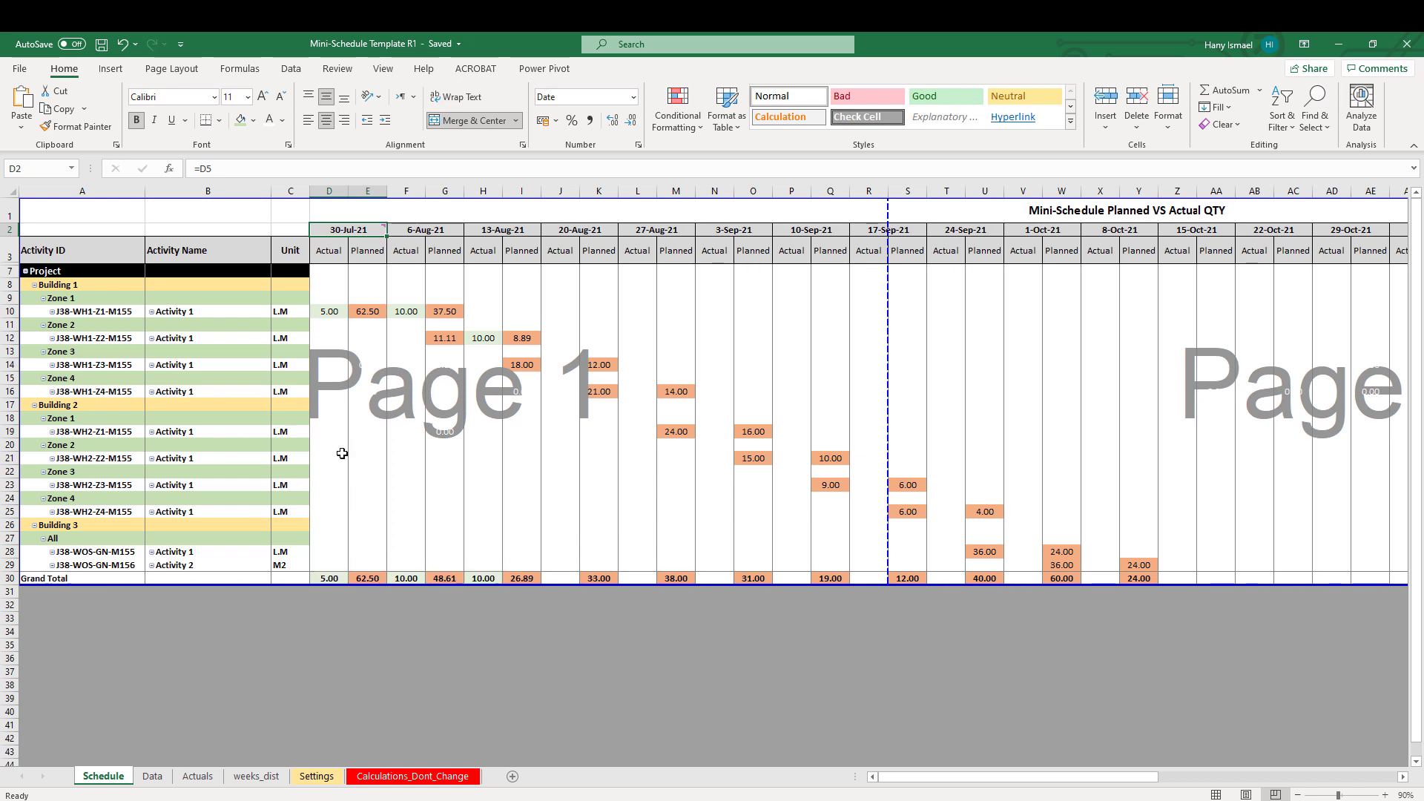
left_click(368, 313)
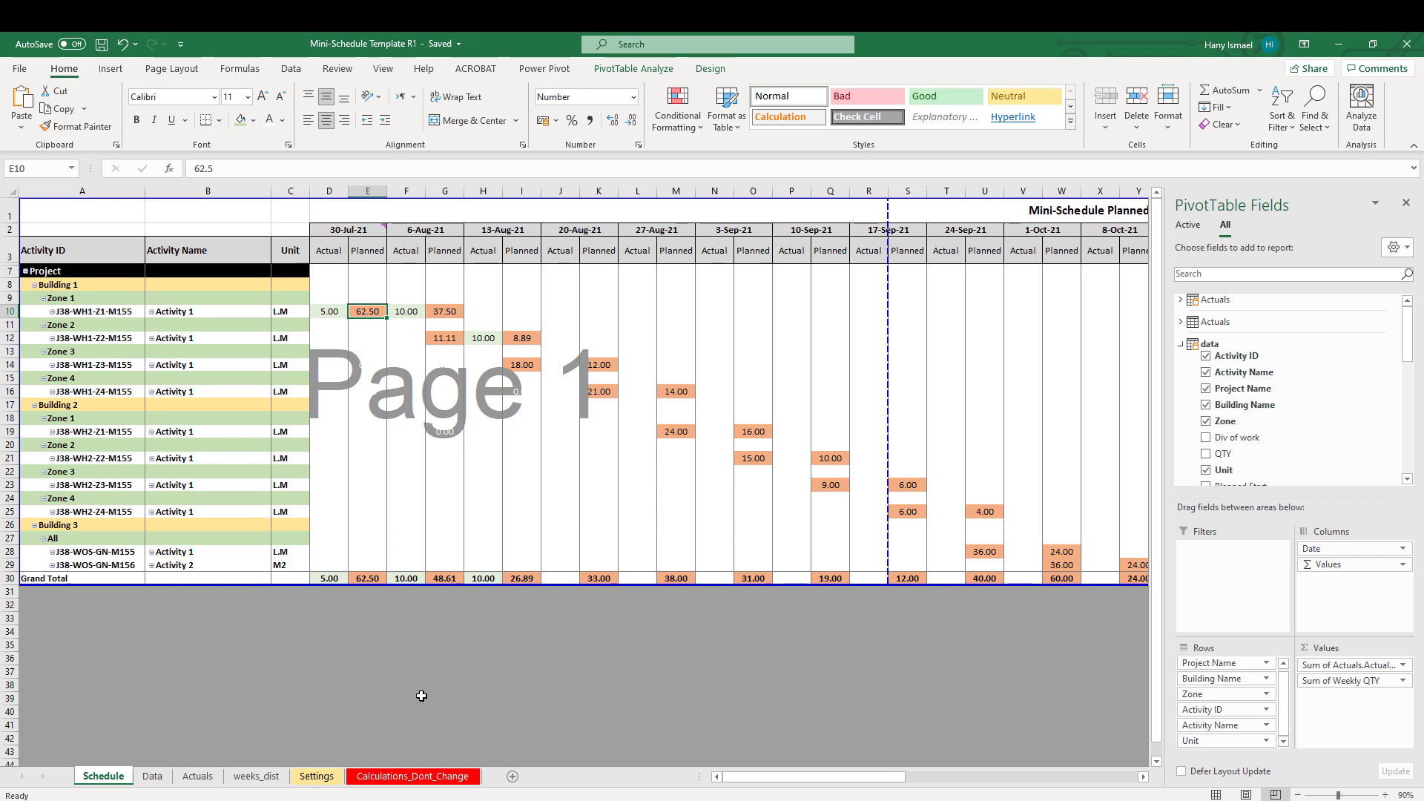
left_click(330, 313)
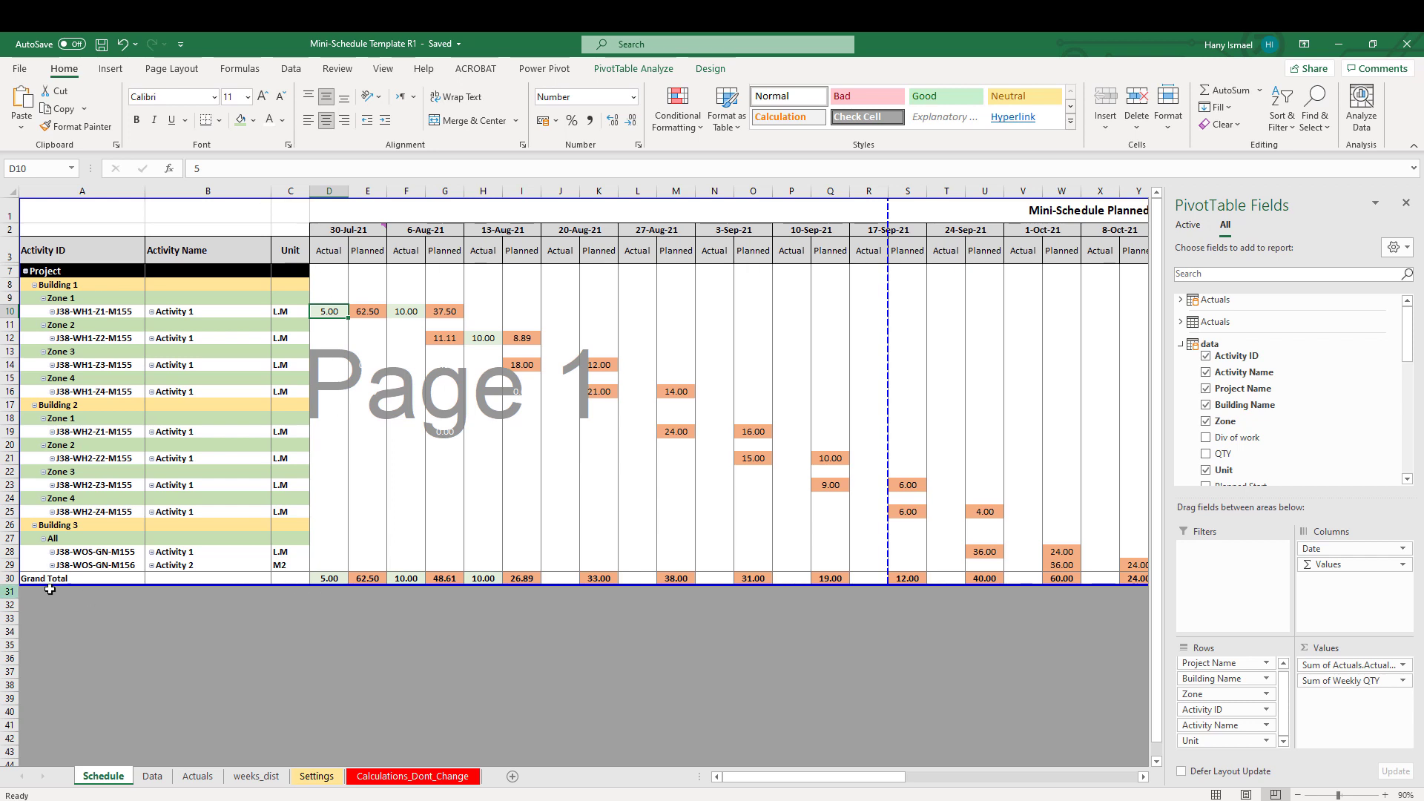
Step: Check the 30-Jul-21 grand totals and the first activity's Total Actual 15 and Total Planned 100
left_click(336, 577)
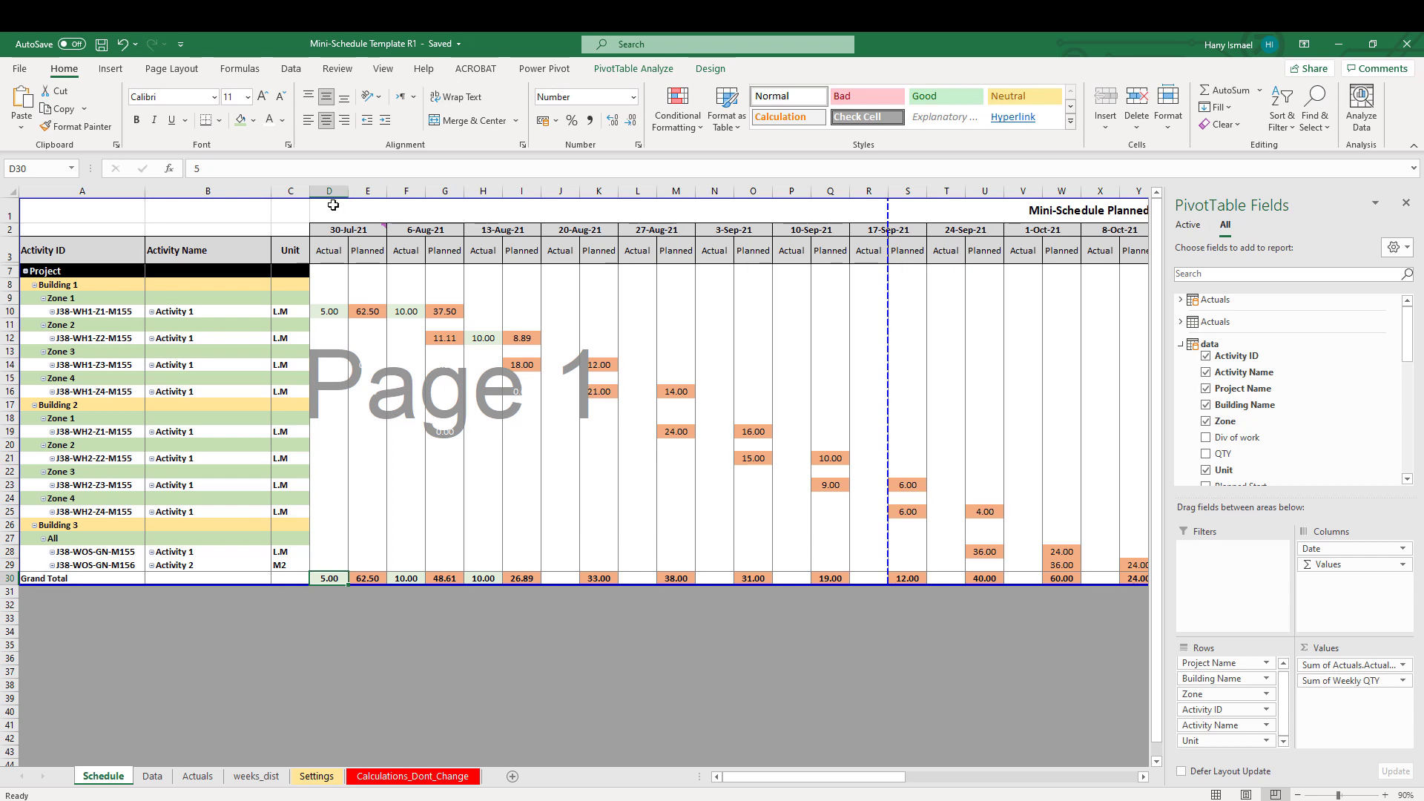
left_click_drag(331, 192, 367, 192)
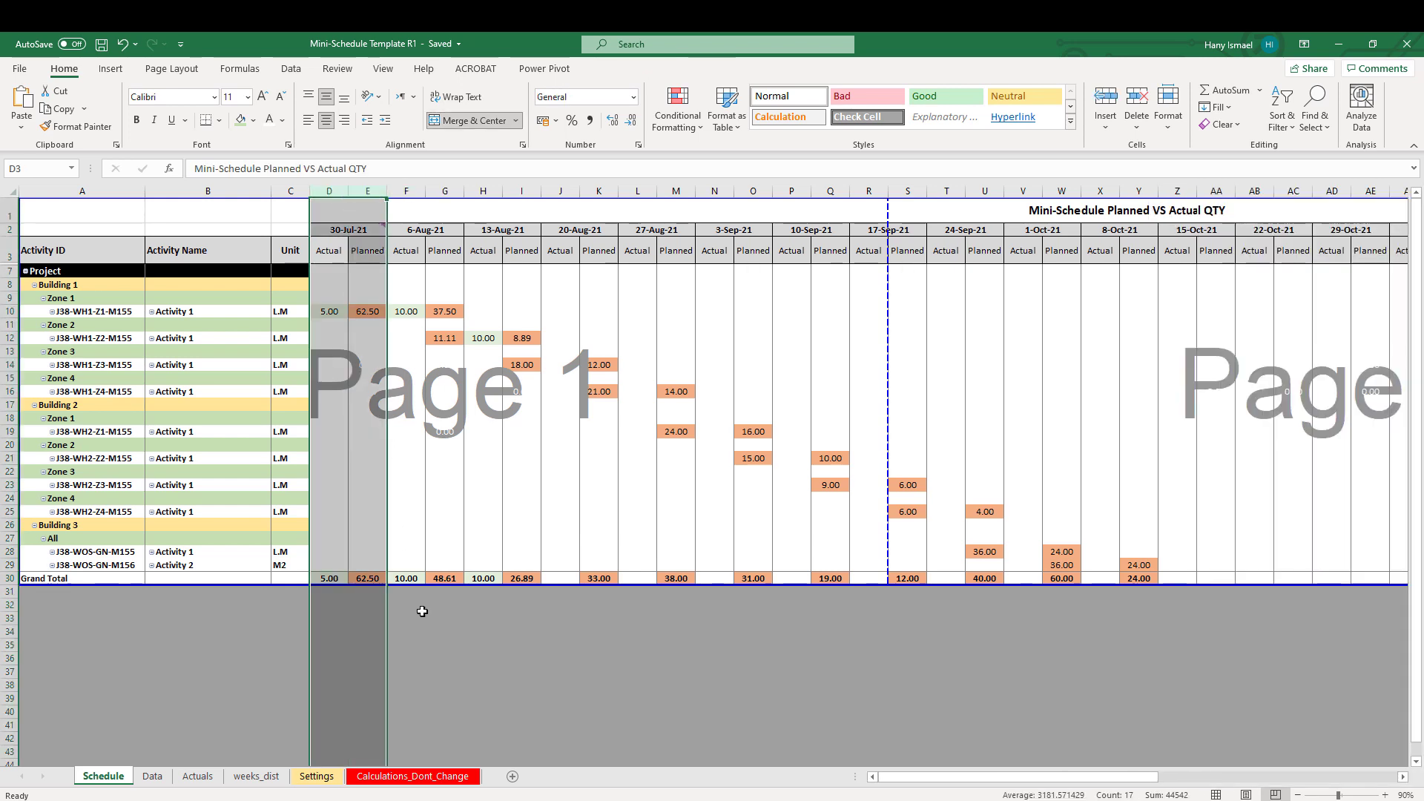
left_click(334, 579)
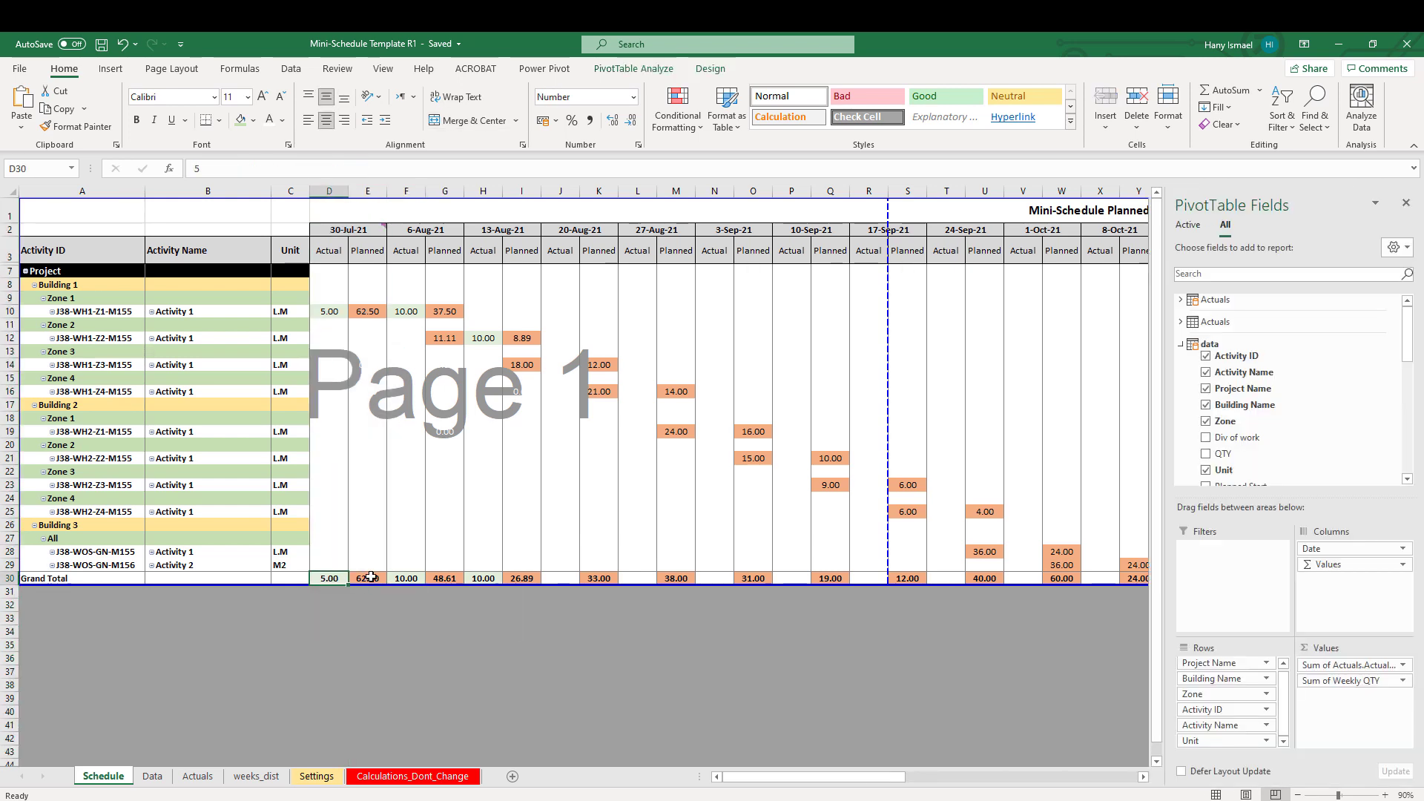
left_click(370, 577)
left_click_drag(800, 777, 1003, 775)
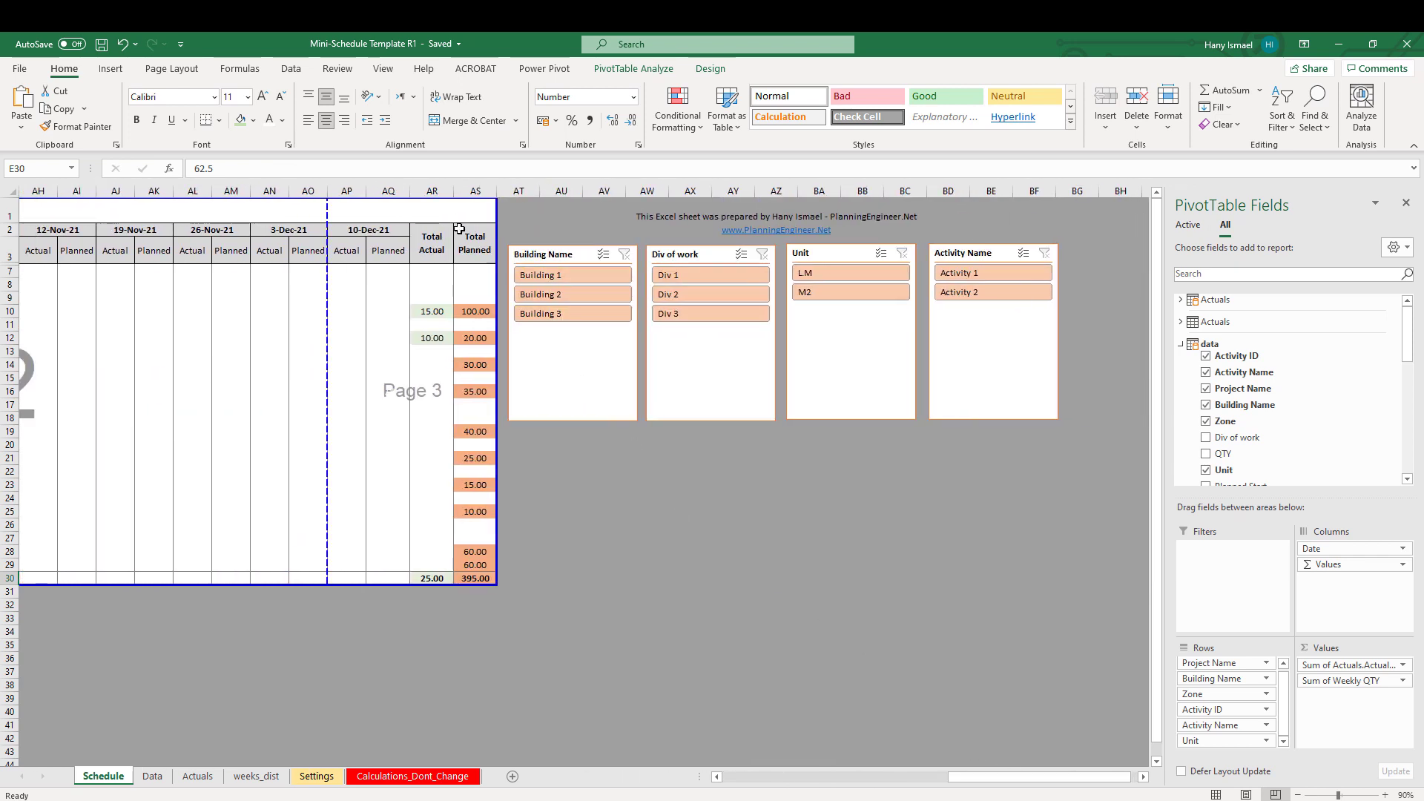
left_click(427, 310)
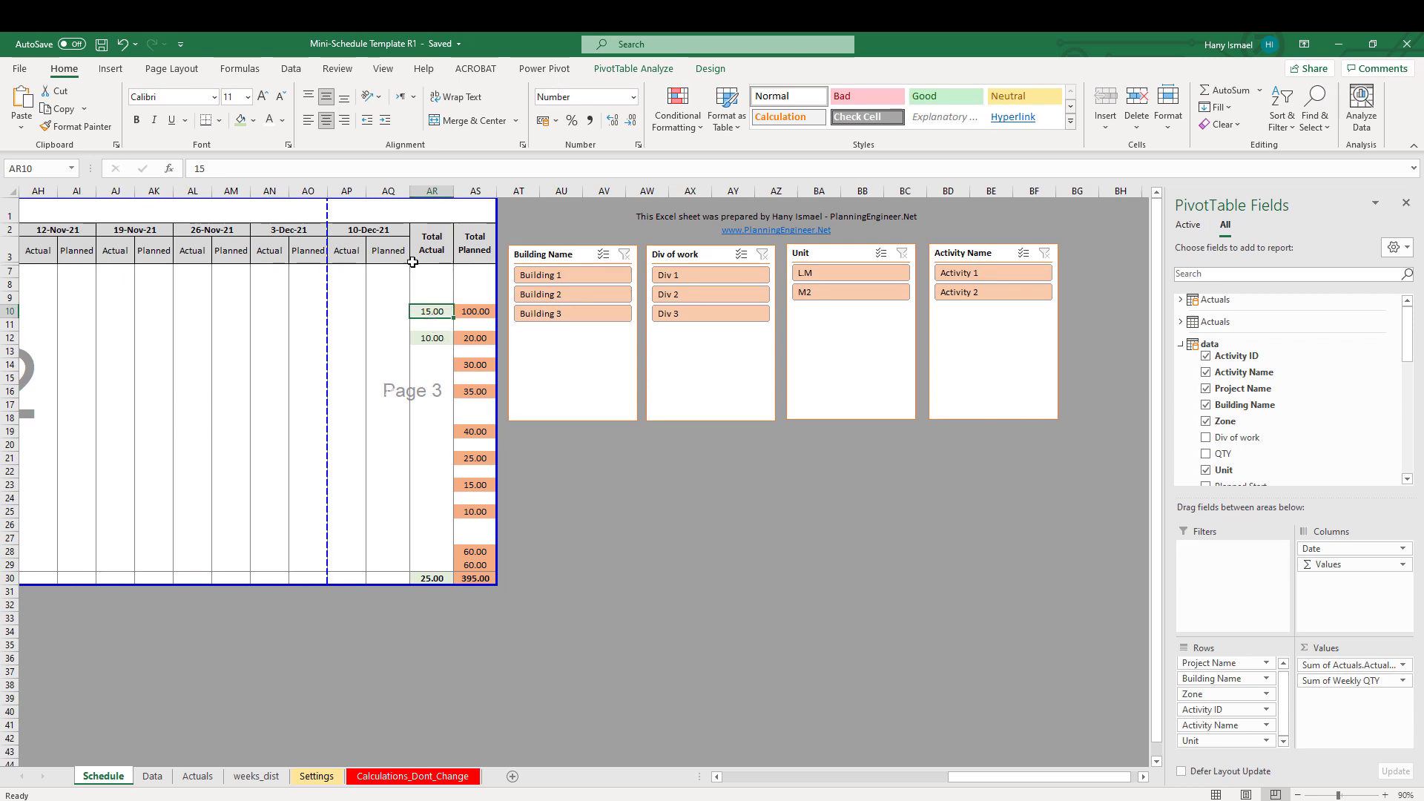
left_click(476, 313)
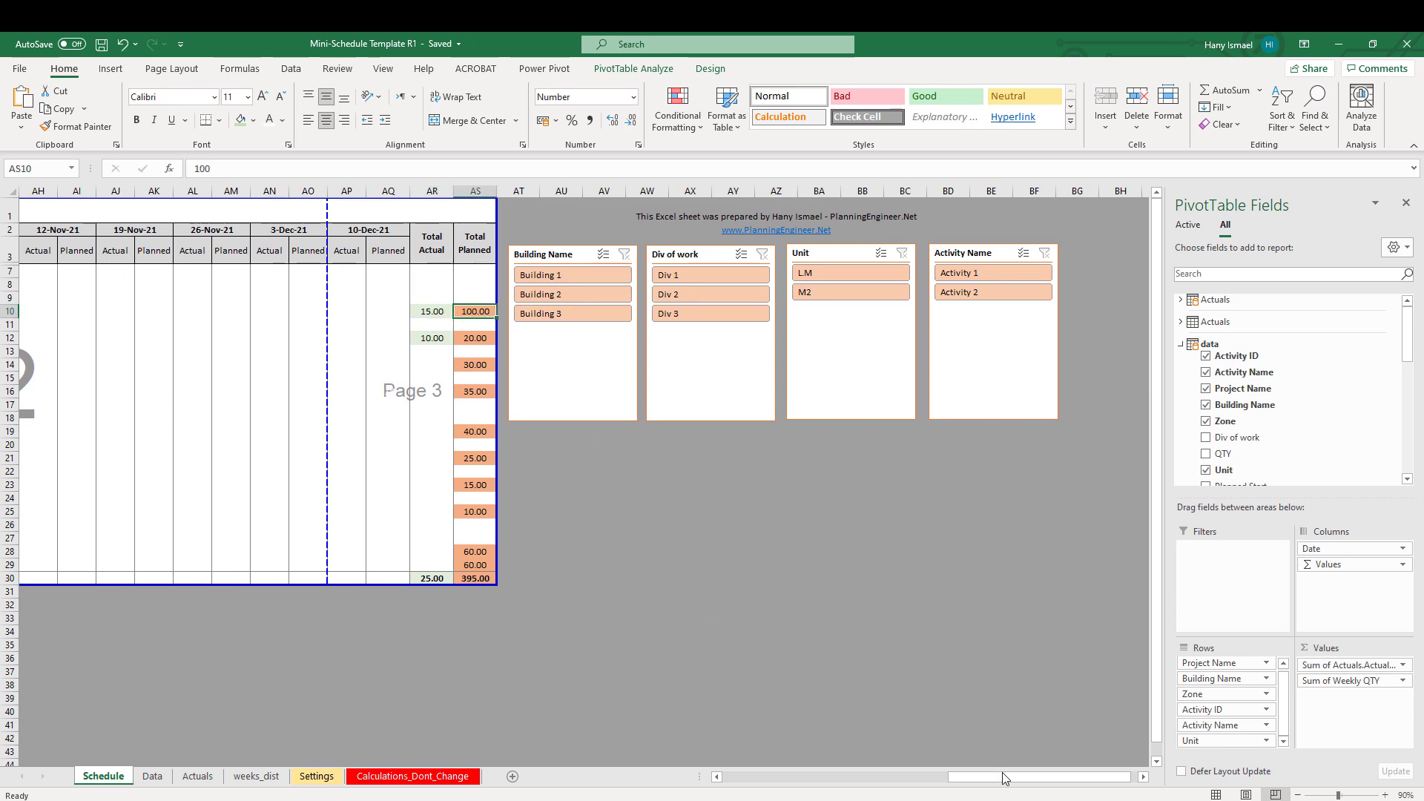
left_click_drag(1003, 772, 754, 759)
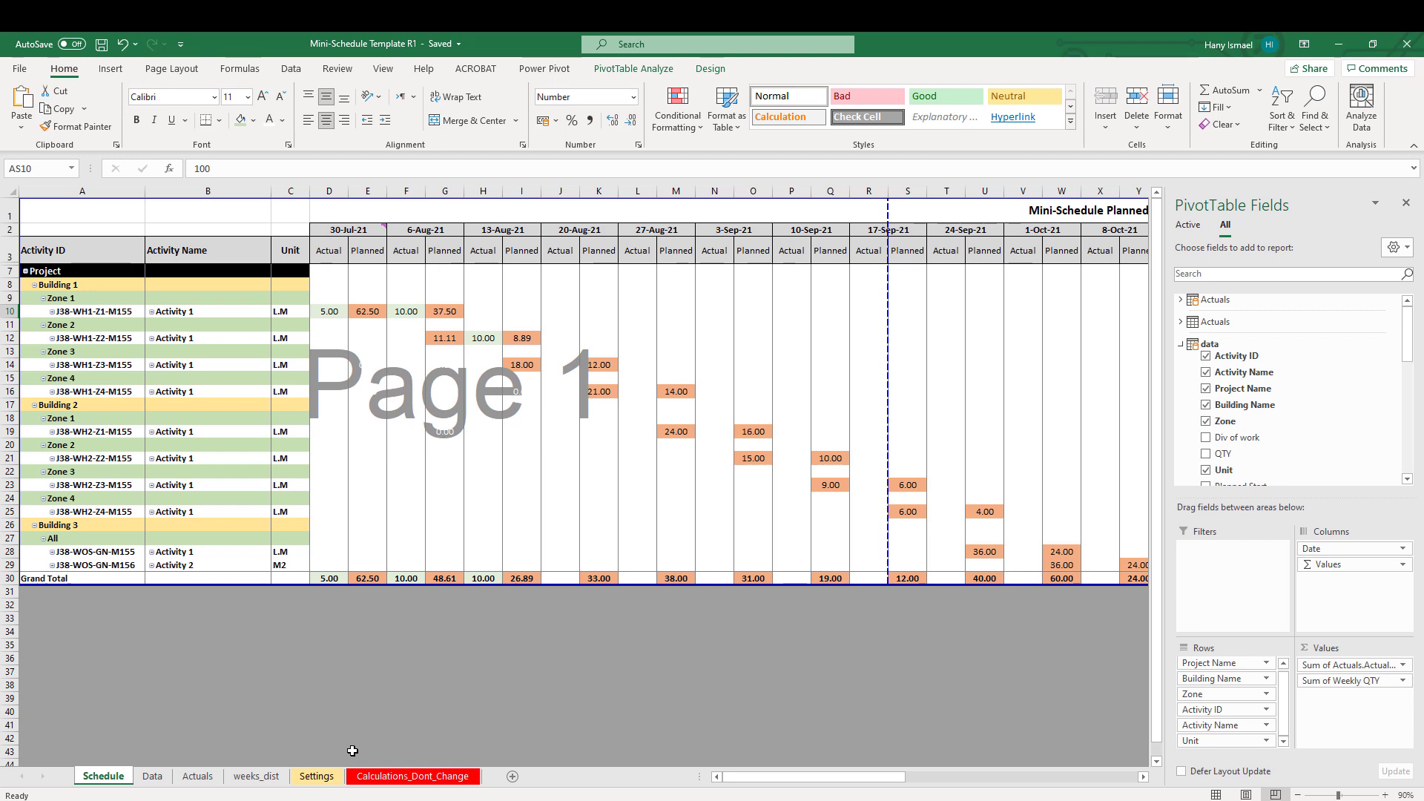
left_click(152, 775)
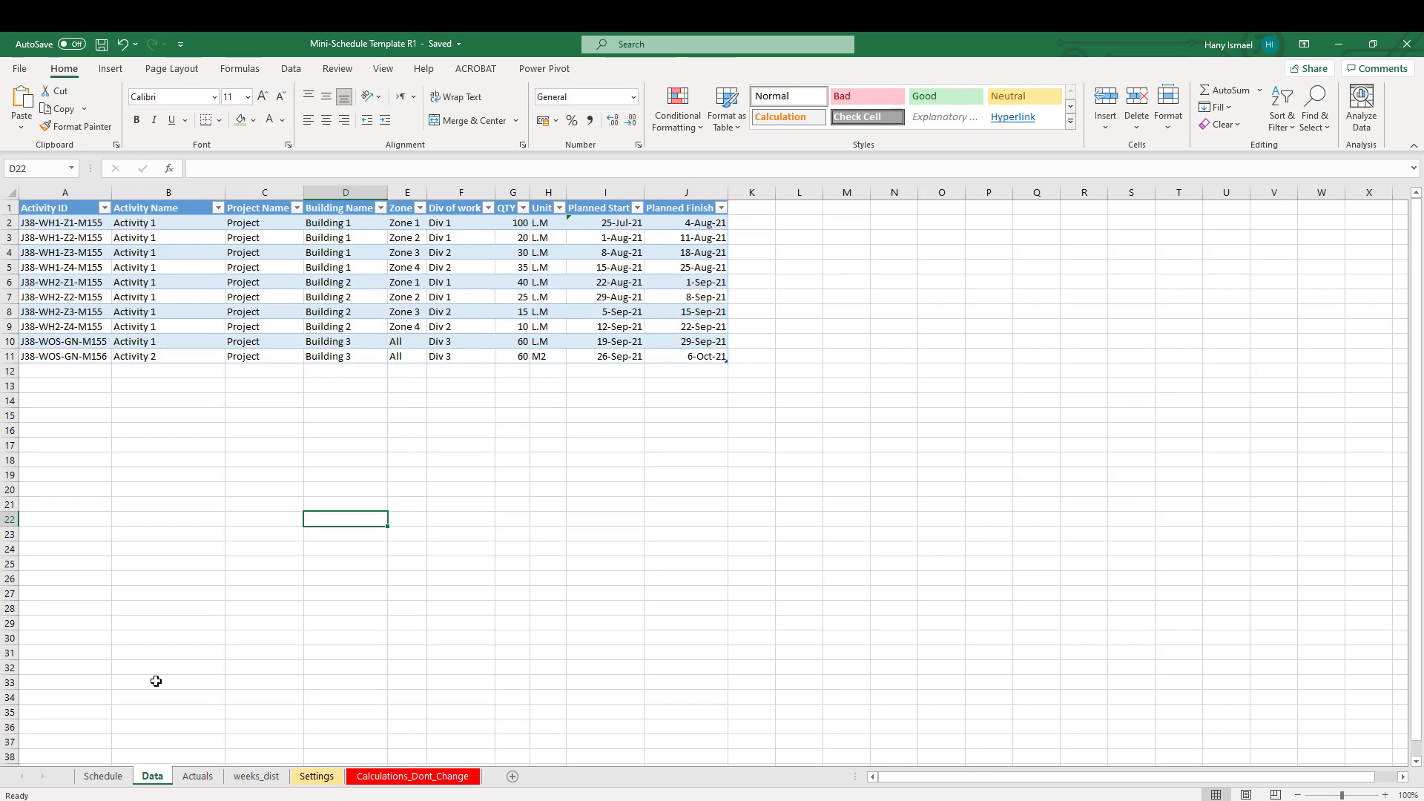
left_click_drag(62, 224, 63, 356)
left_click_drag(159, 223, 153, 356)
left_click_drag(271, 222, 265, 356)
left_click_drag(345, 223, 332, 358)
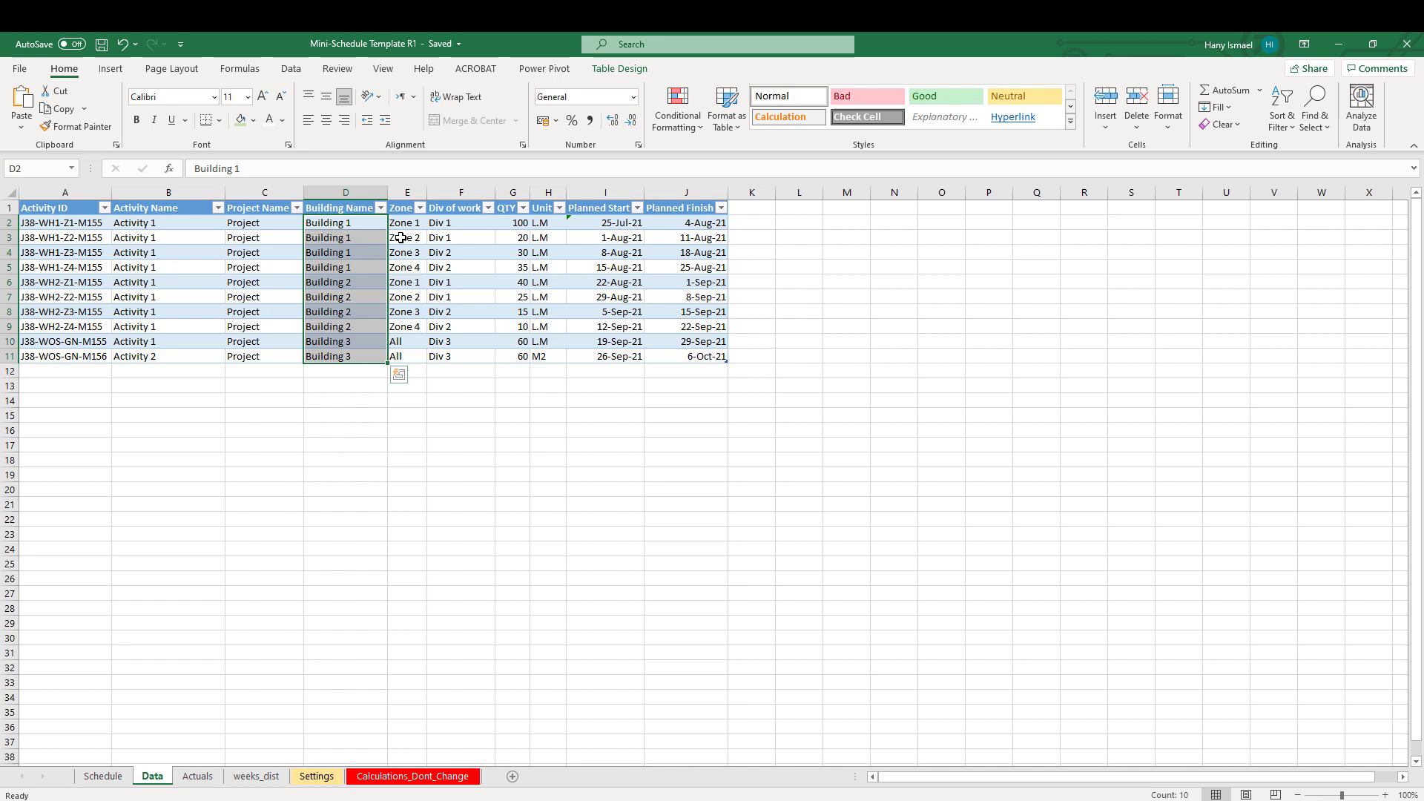
left_click(402, 224)
left_click(454, 222)
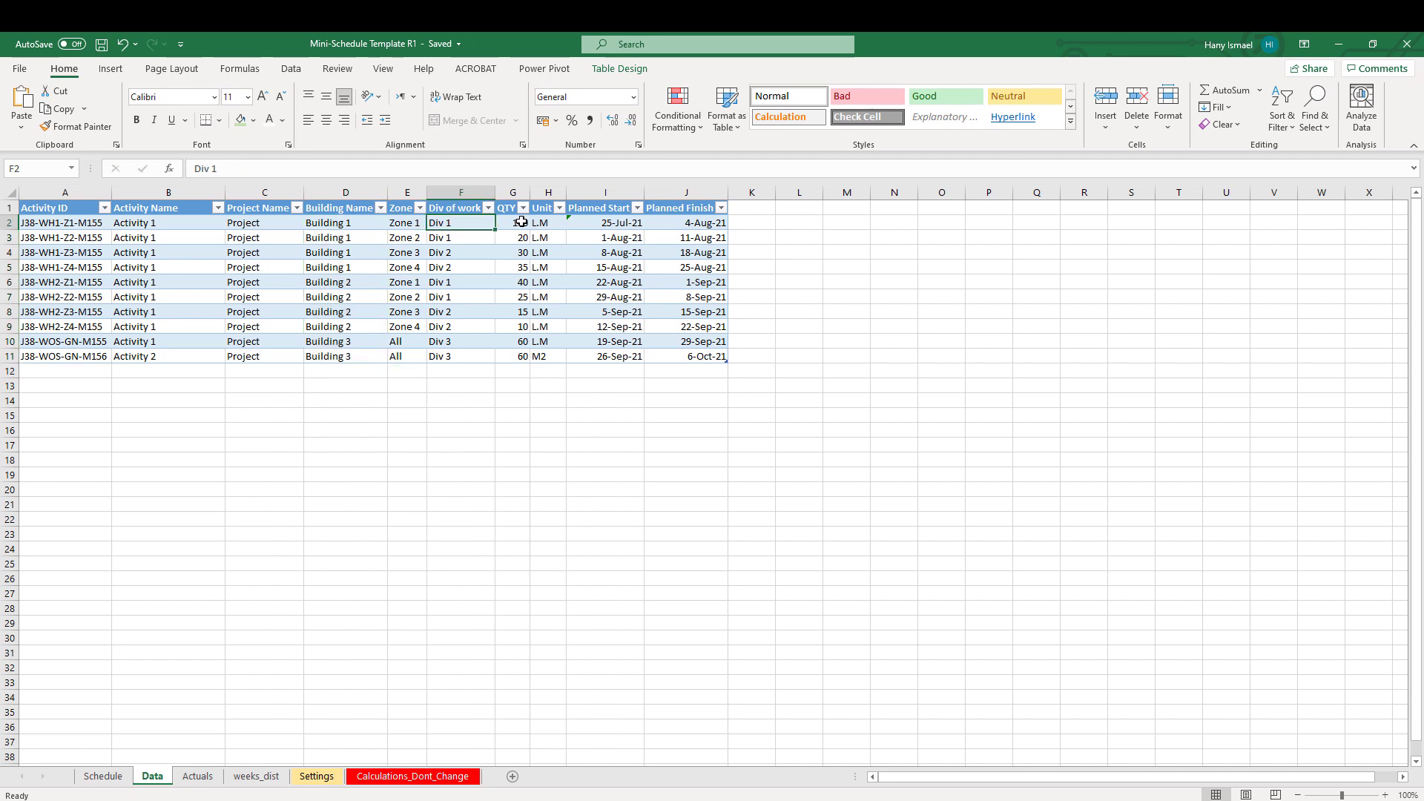
left_click_drag(522, 222, 548, 357)
left_click(597, 209)
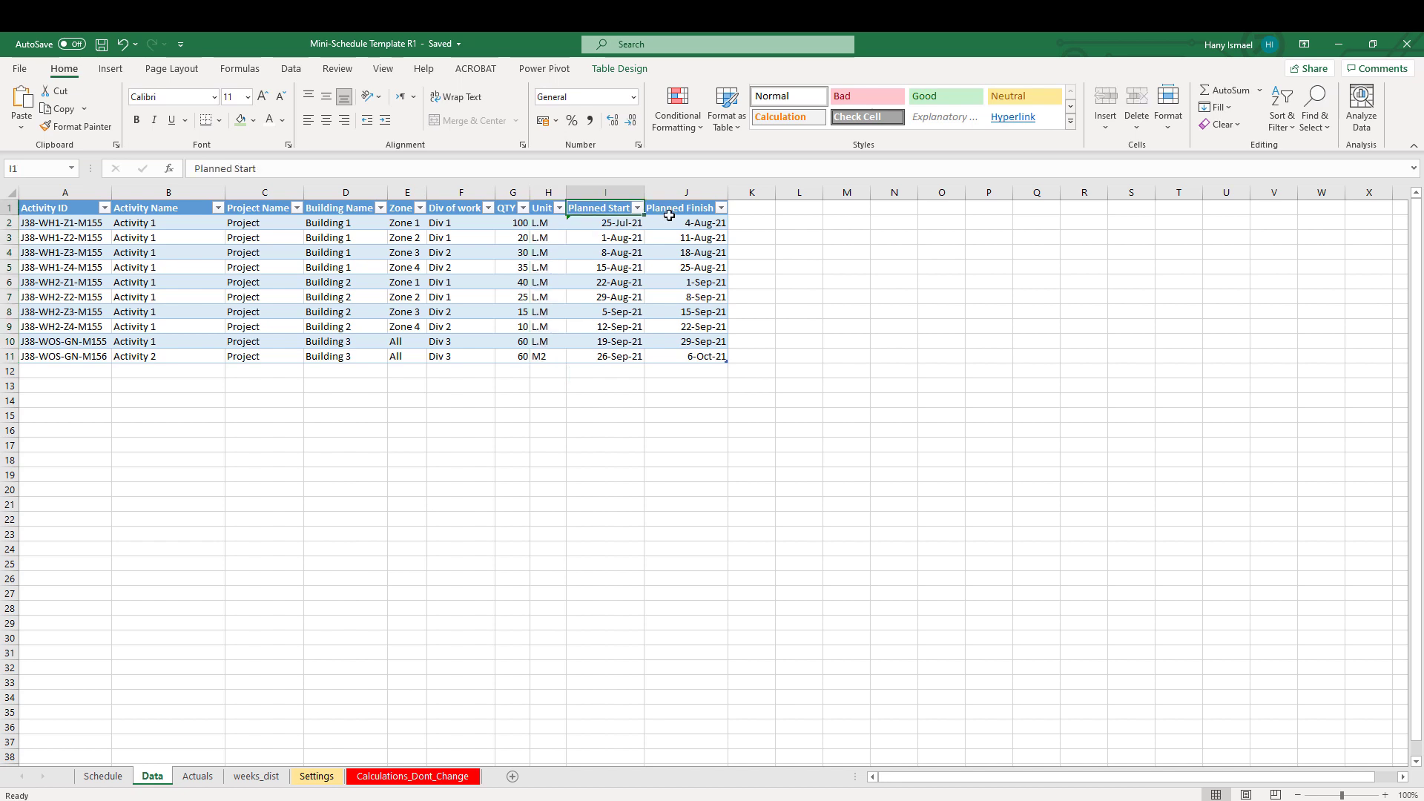
left_click_drag(622, 224, 699, 358)
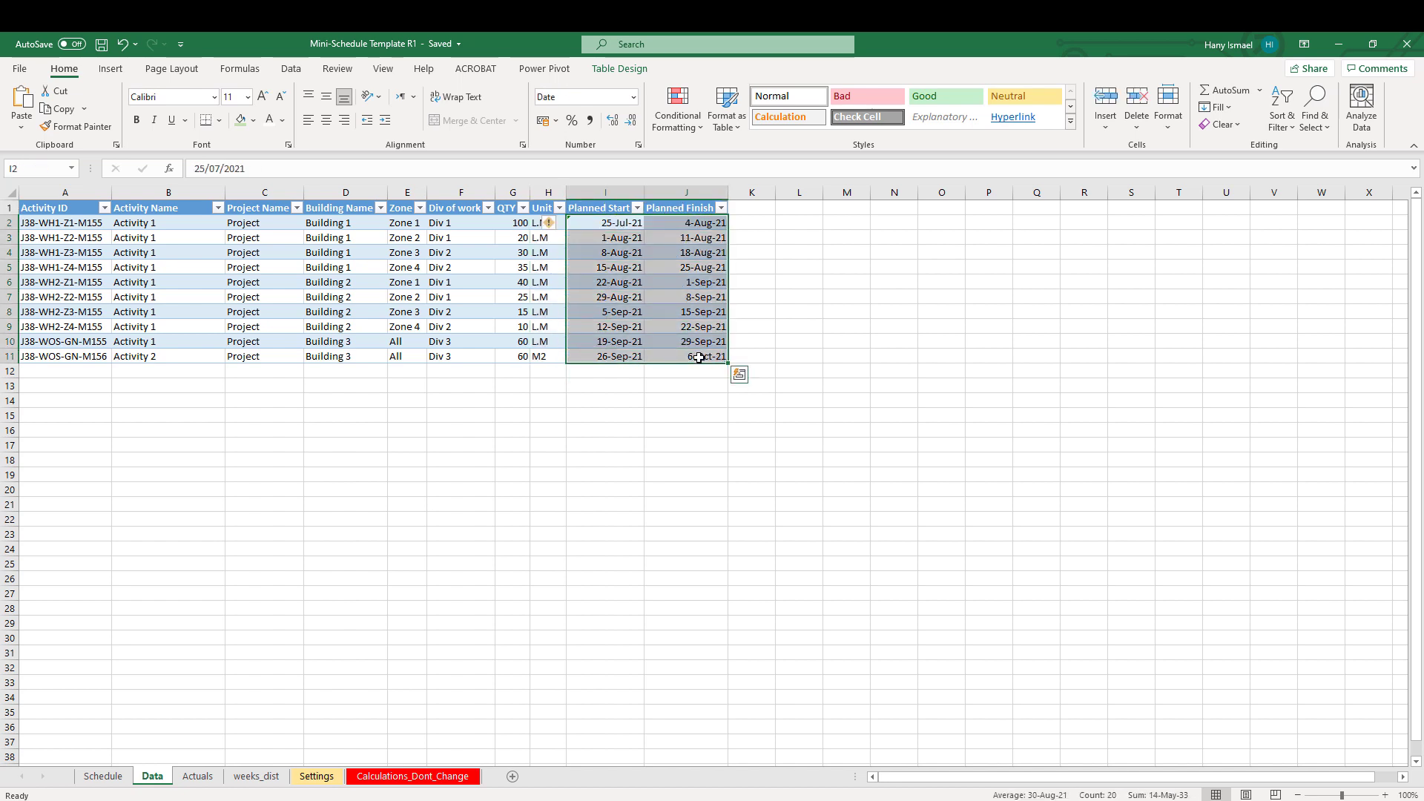
left_click(723, 532)
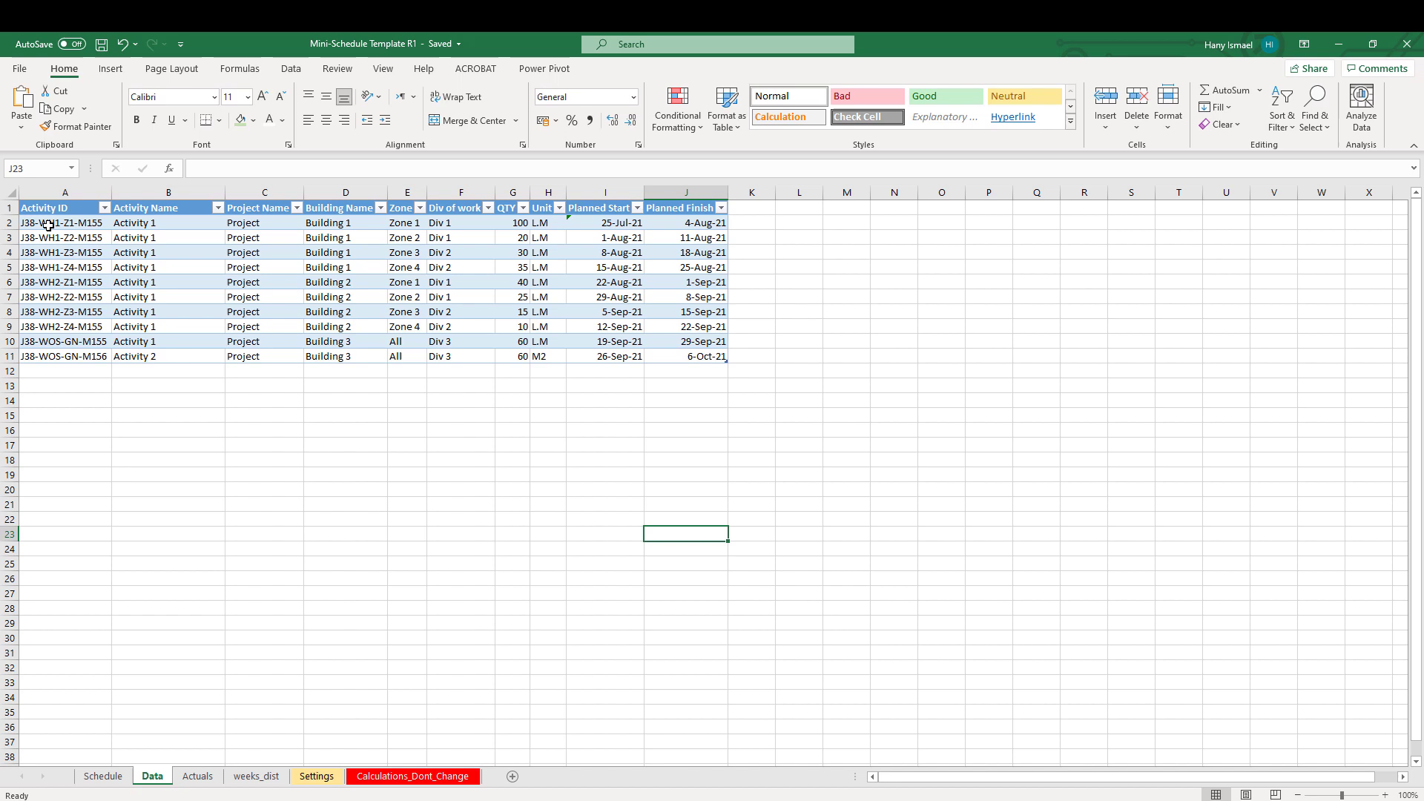
left_click_drag(48, 225, 46, 354)
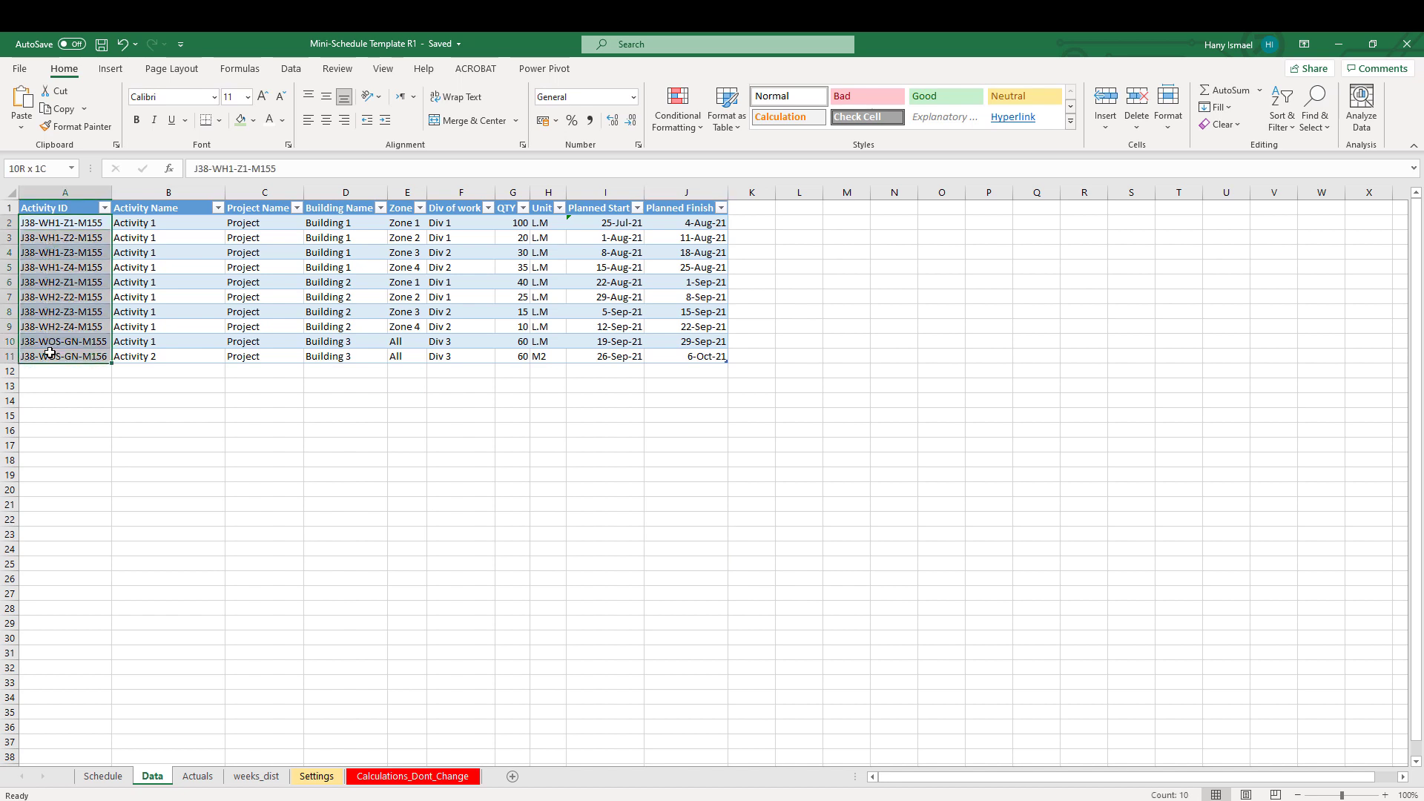
left_click_drag(617, 224, 617, 355)
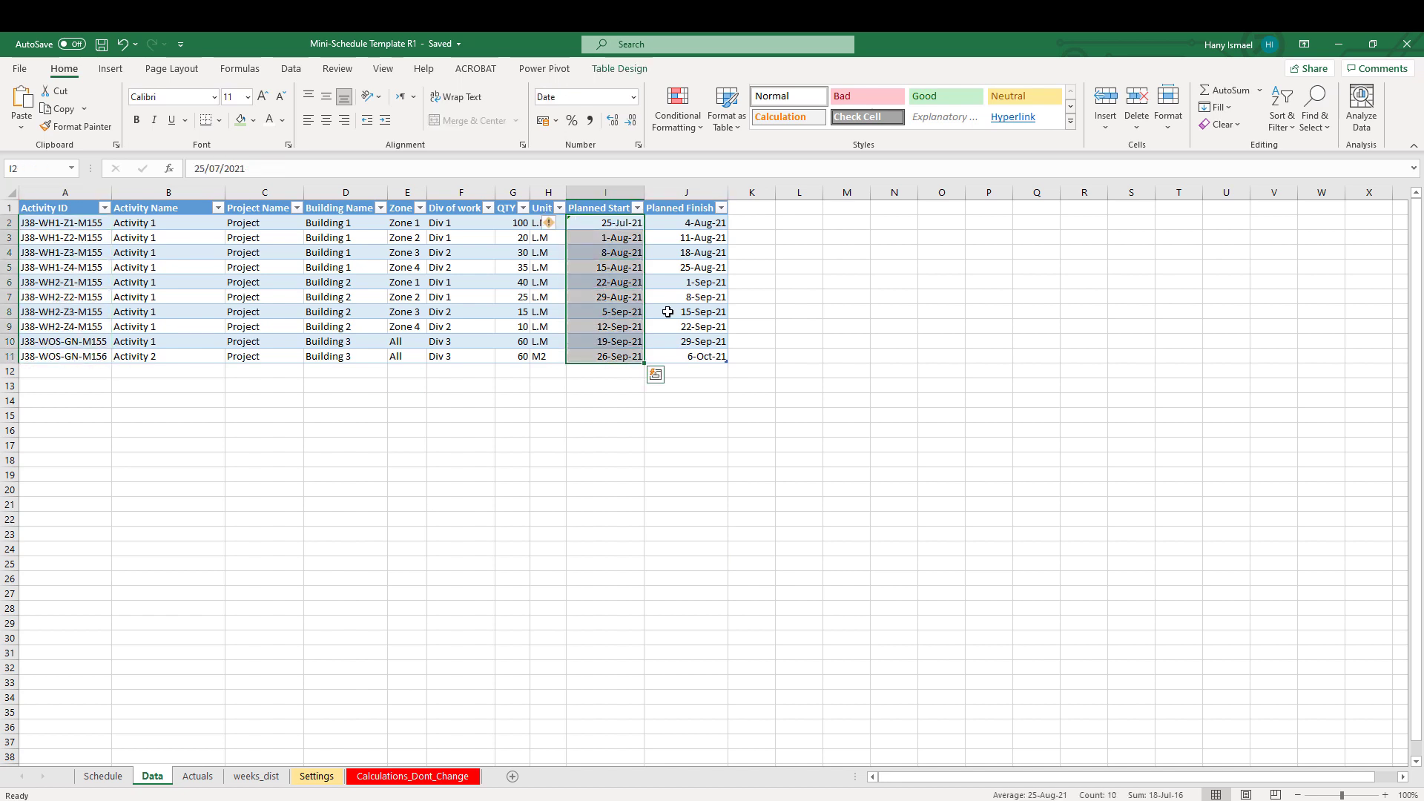
left_click_drag(697, 223, 701, 357)
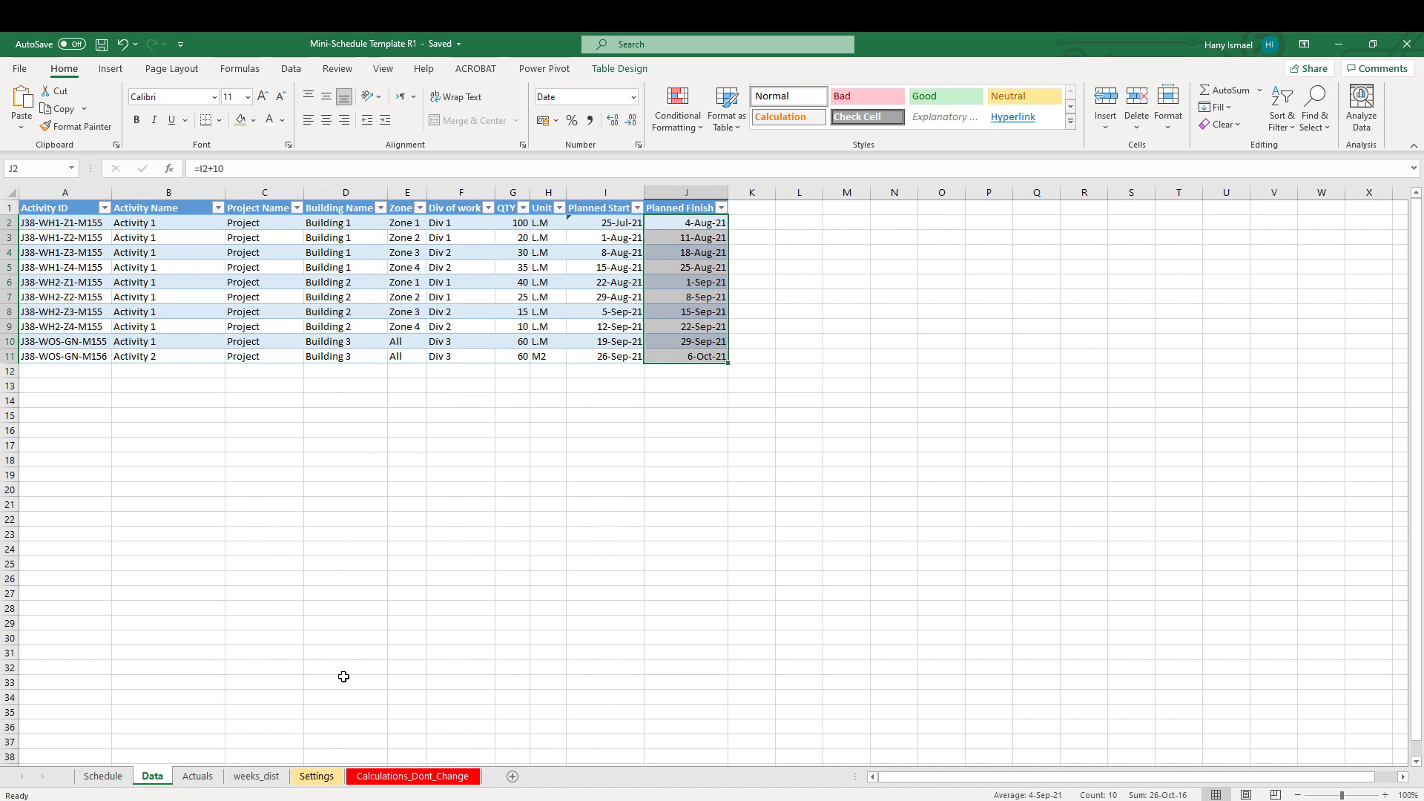
Step: Inspect the weeks_dist WK01 distribution, planned start/finish lookup and week-end date formulas
left_click(250, 776)
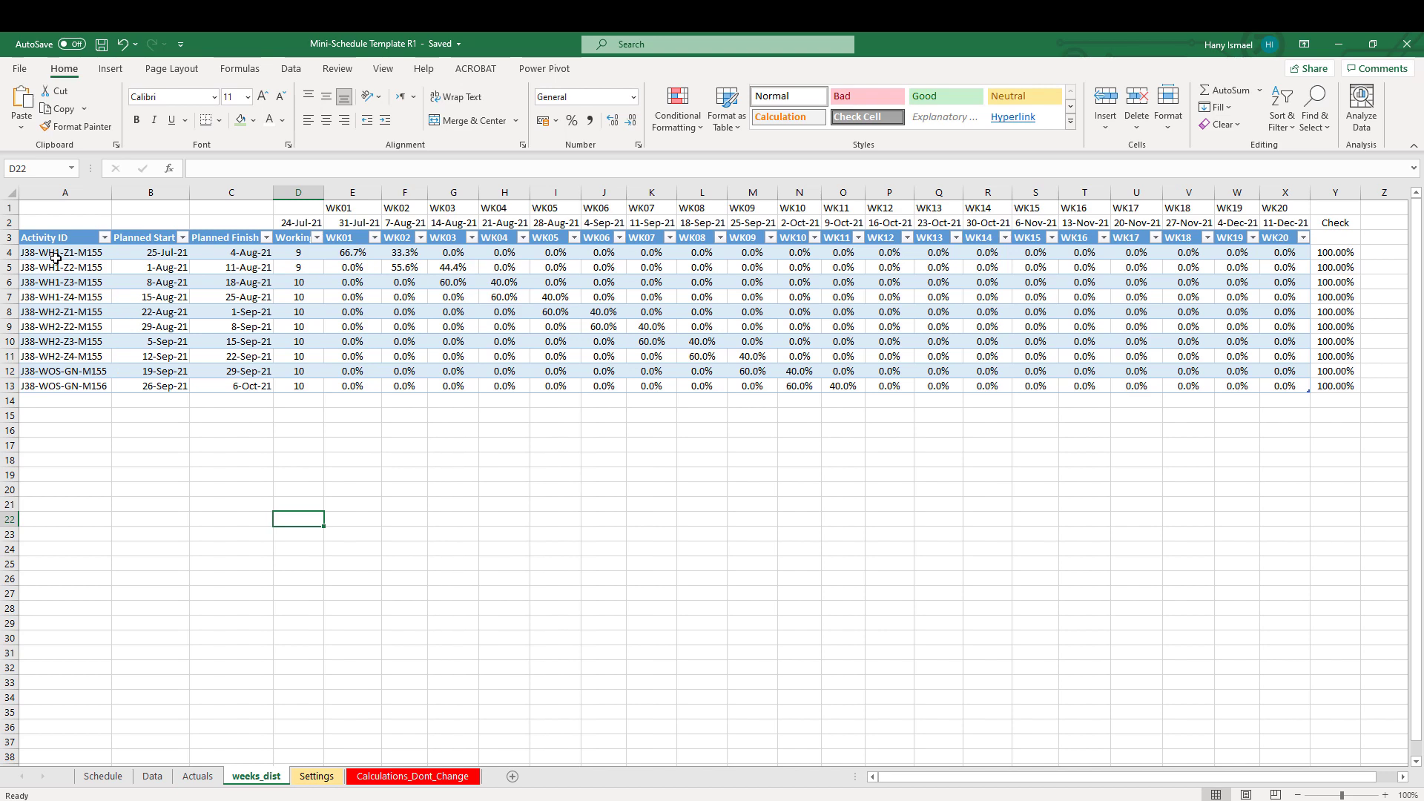
left_click_drag(55, 257, 234, 385)
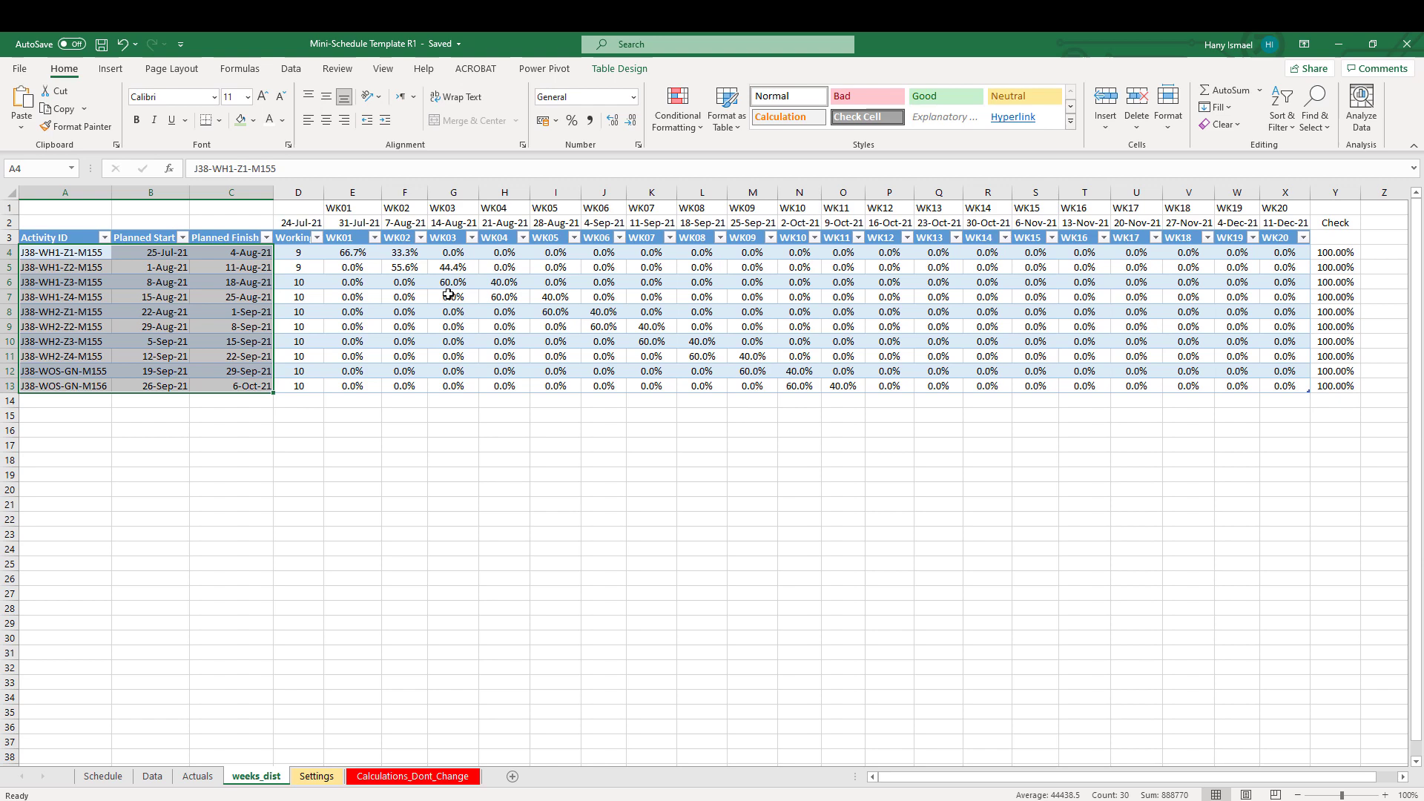
left_click(476, 462)
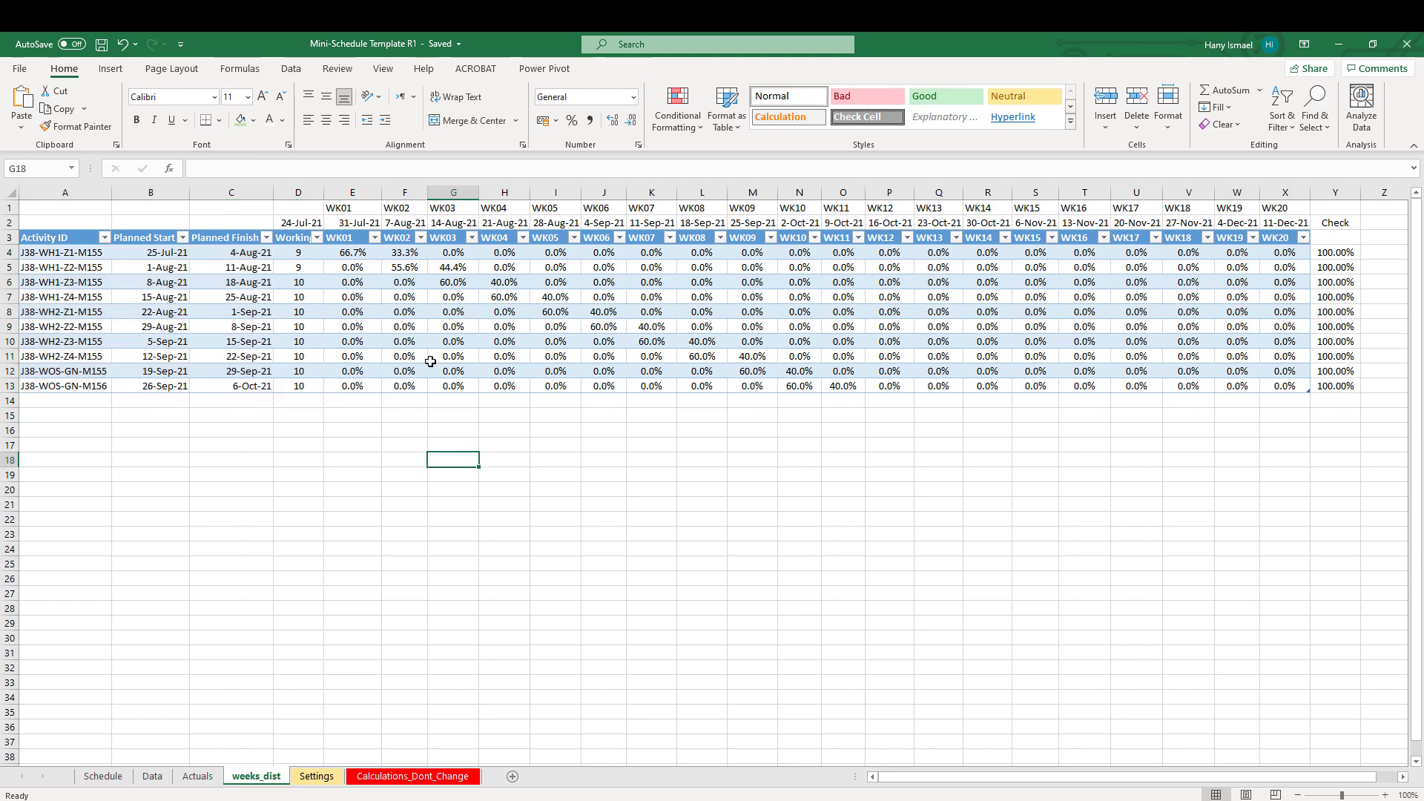
left_click(347, 240)
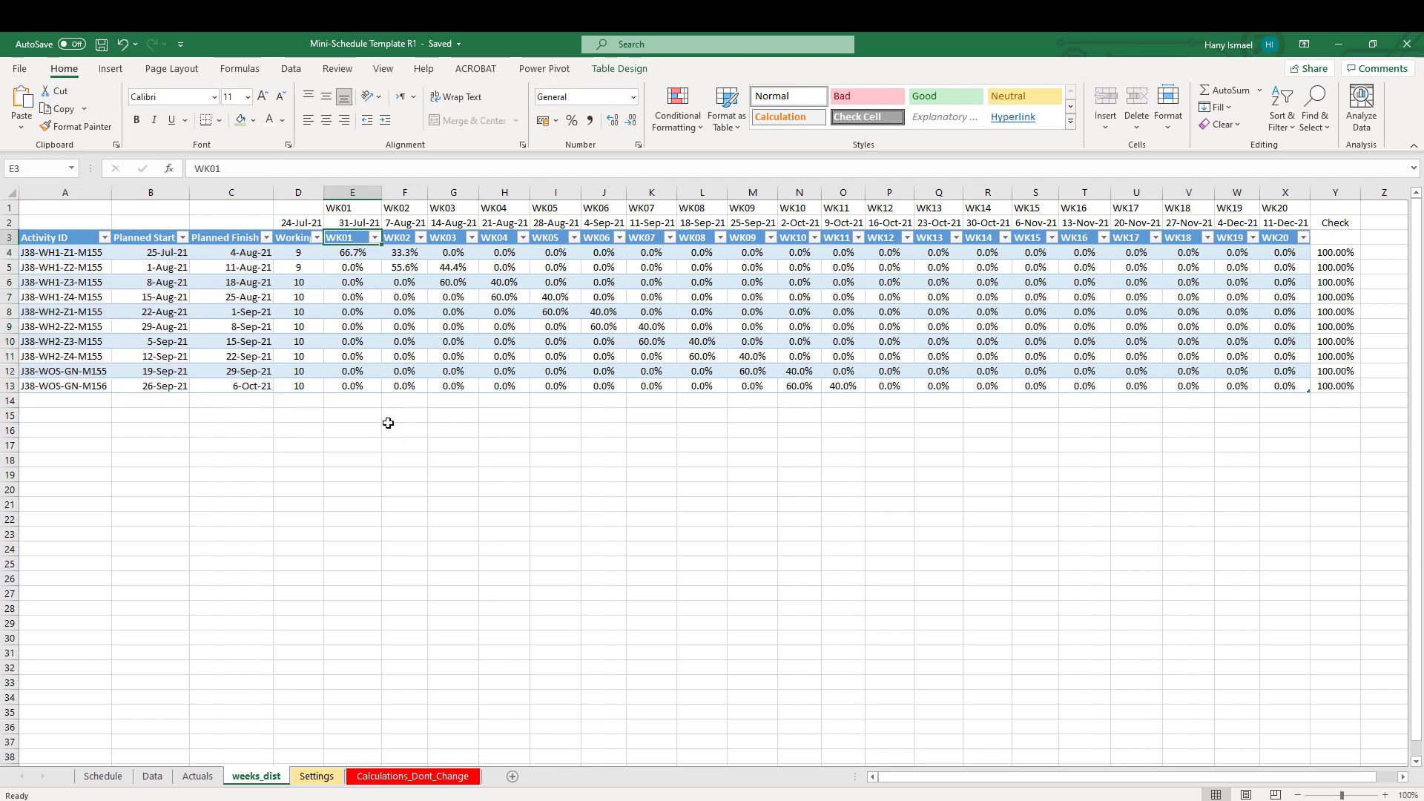
left_click(356, 253)
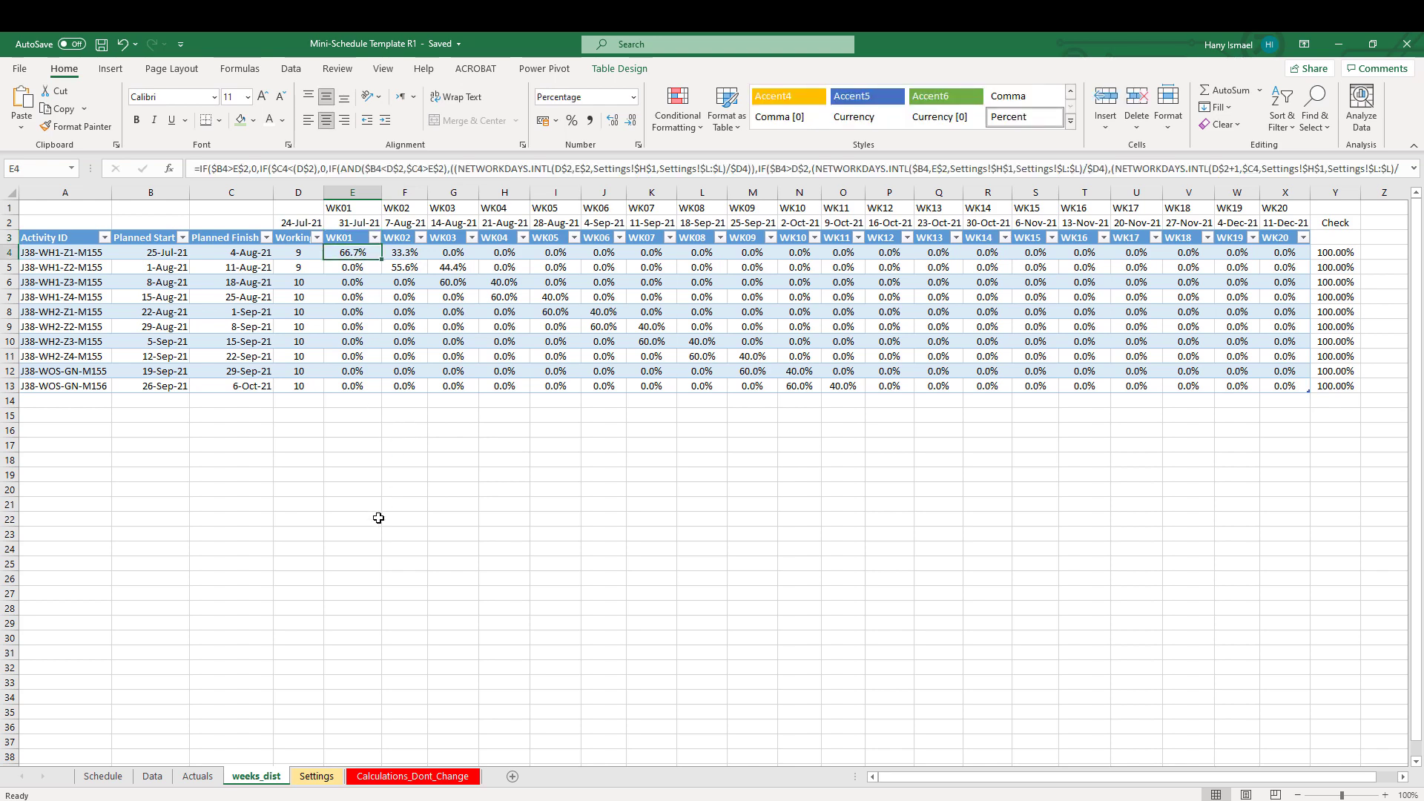
left_click(148, 254)
left_click(231, 253)
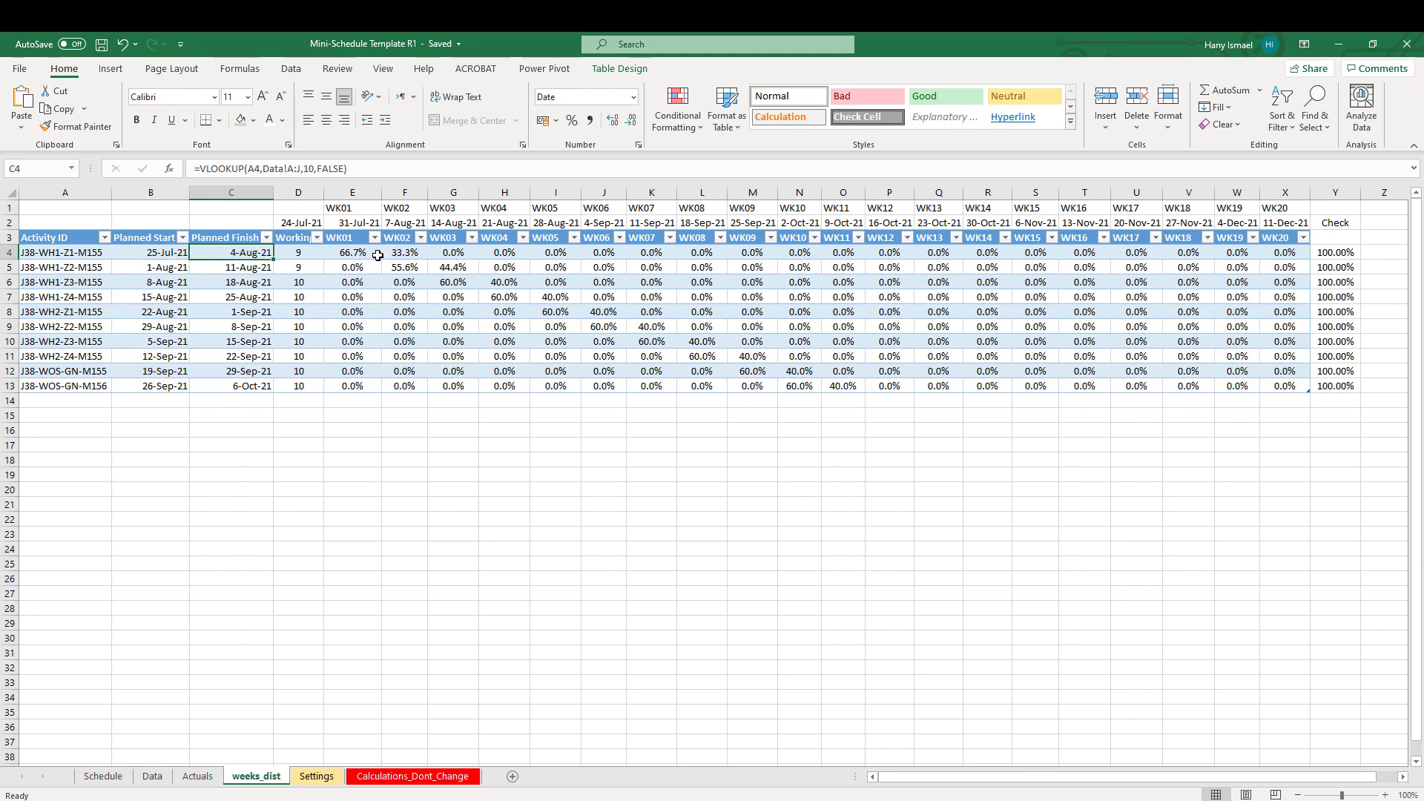
left_click(345, 237)
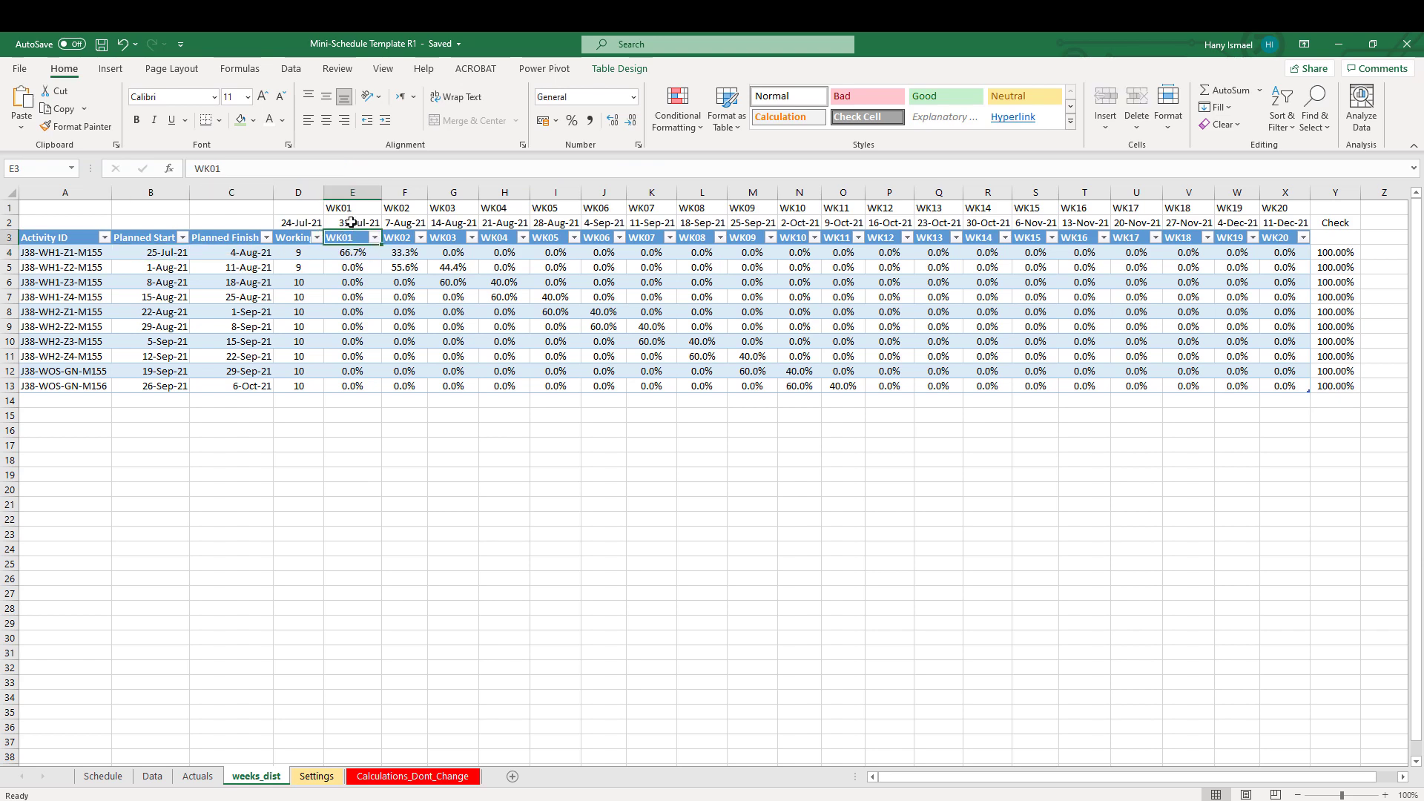
left_click(351, 222)
left_click(355, 428)
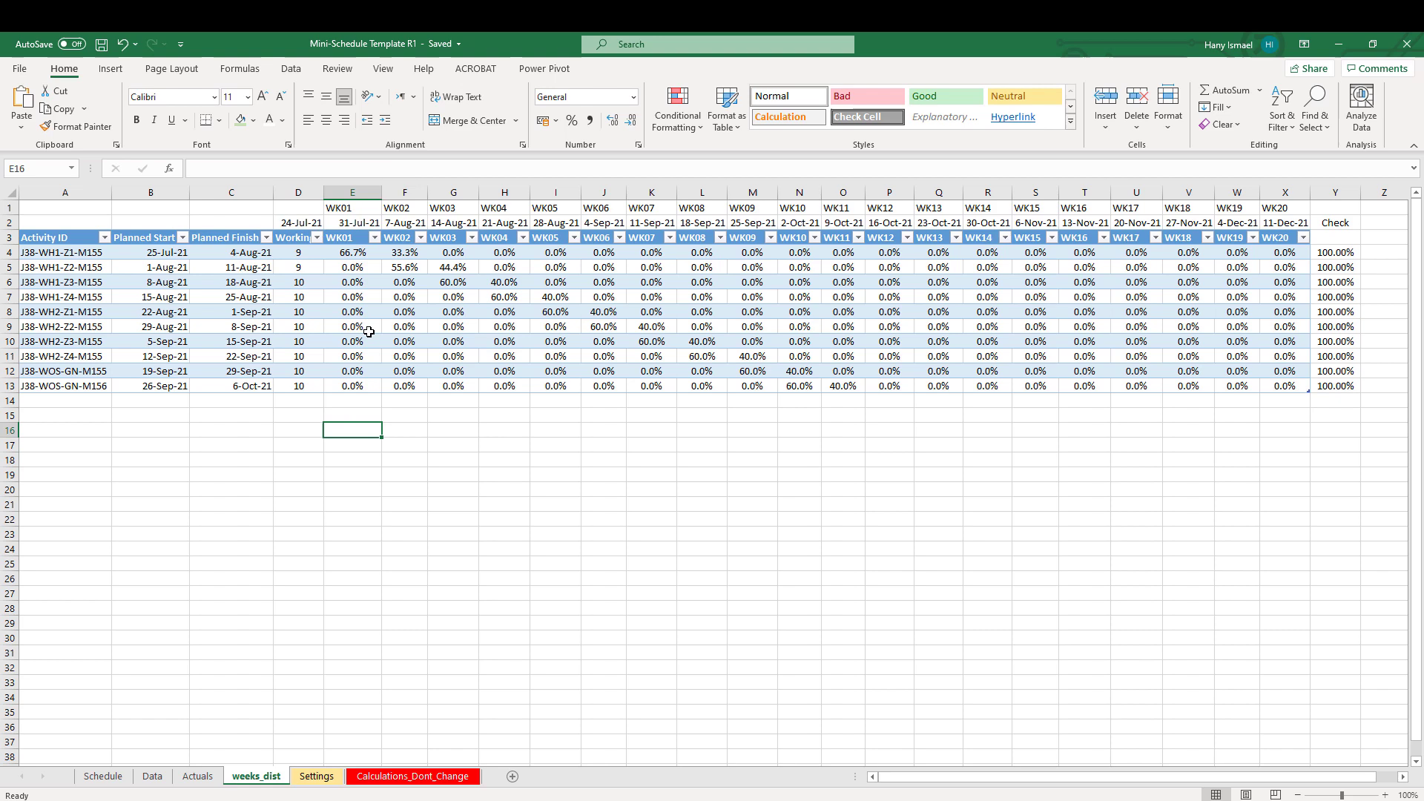
Step: Select week columns D–X, compare the WK01 and WK02 formulas, then go to Settings
left_click_drag(305, 189, 1302, 264)
left_click(407, 531)
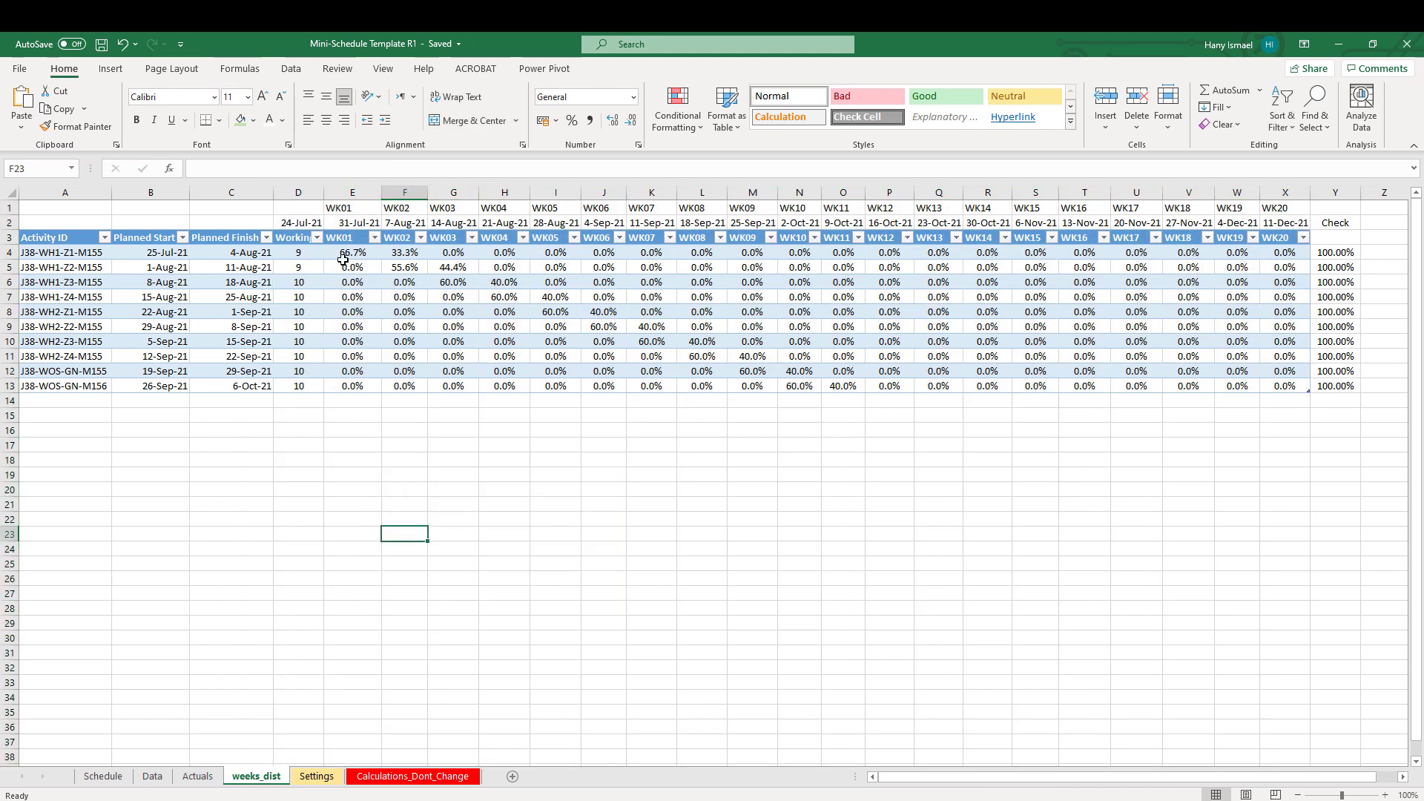
left_click(357, 254)
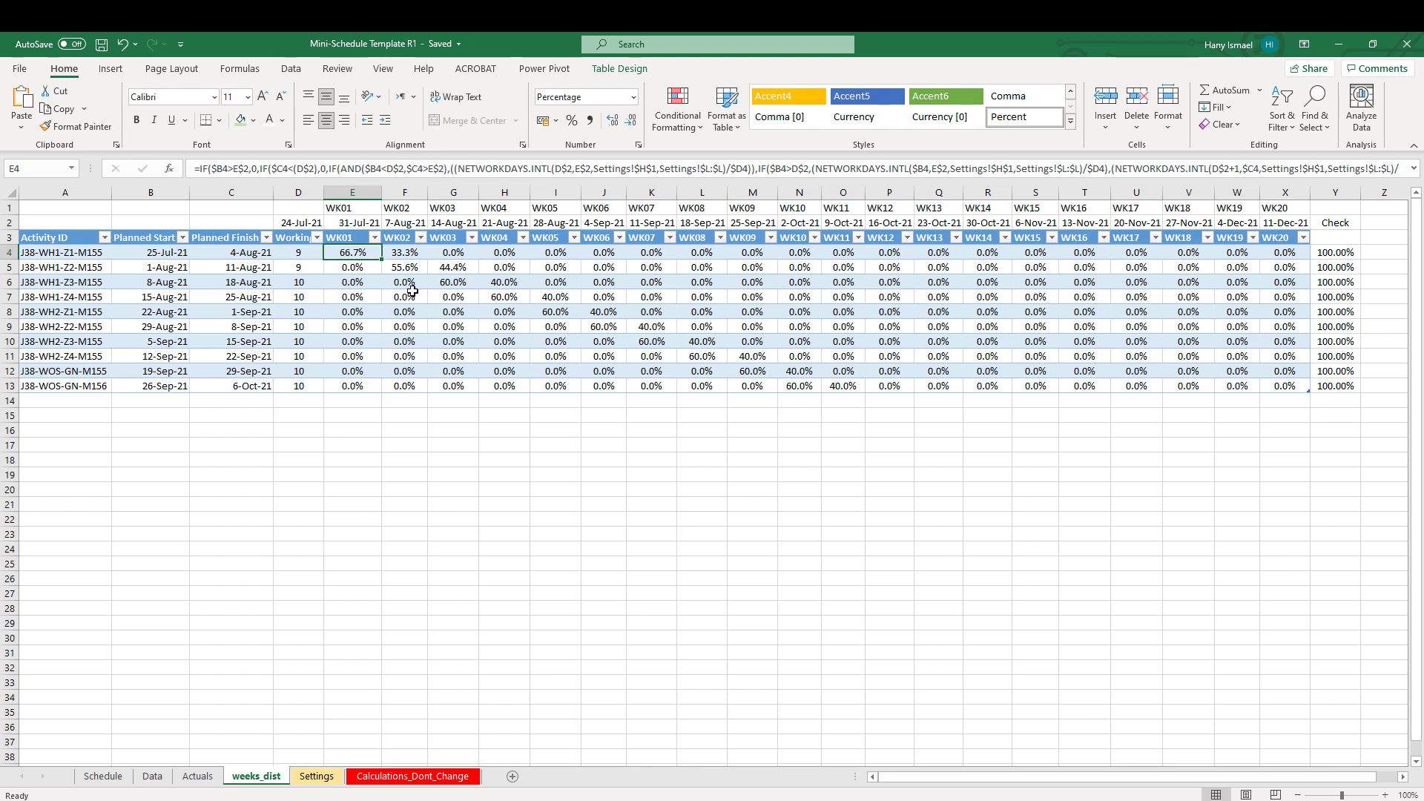
left_click(407, 253)
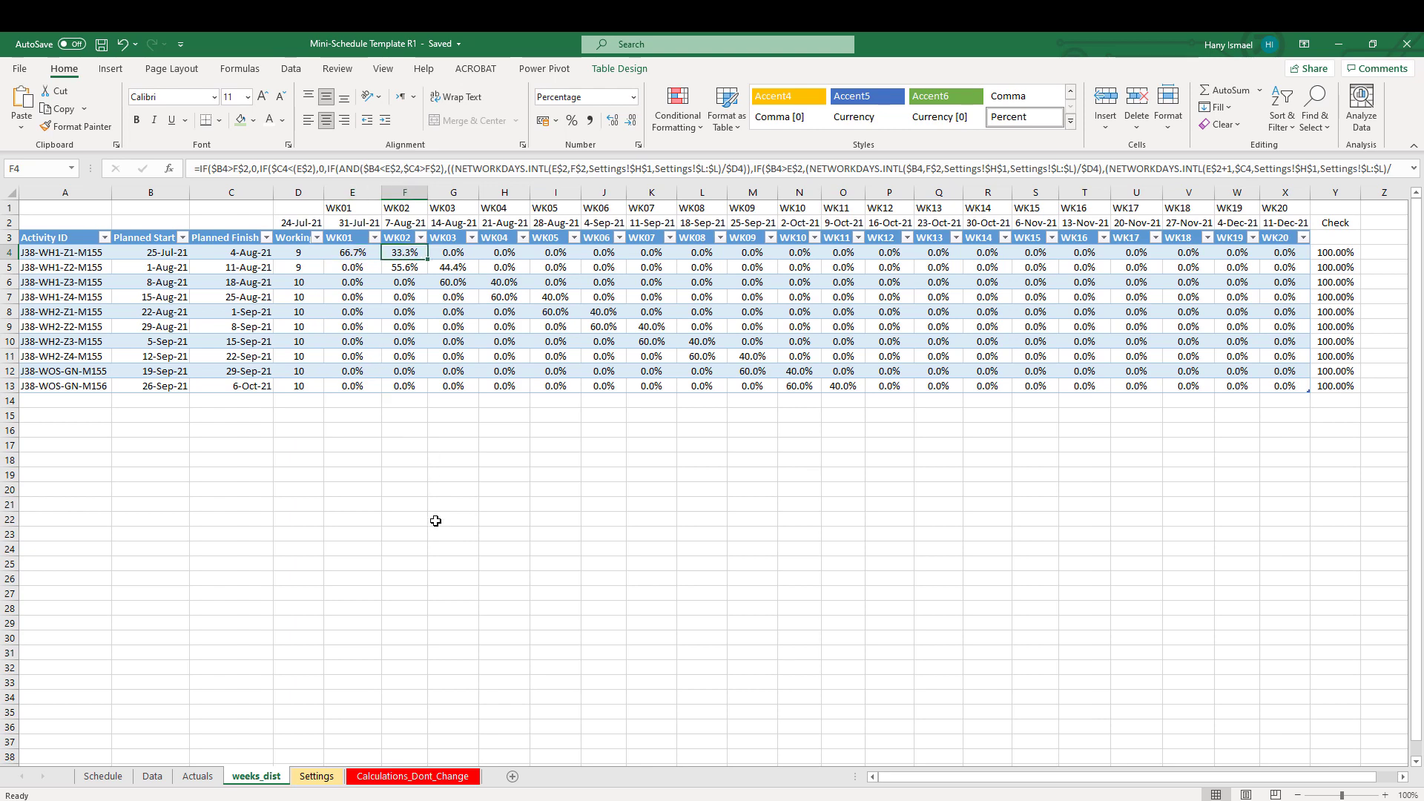
left_click(378, 447)
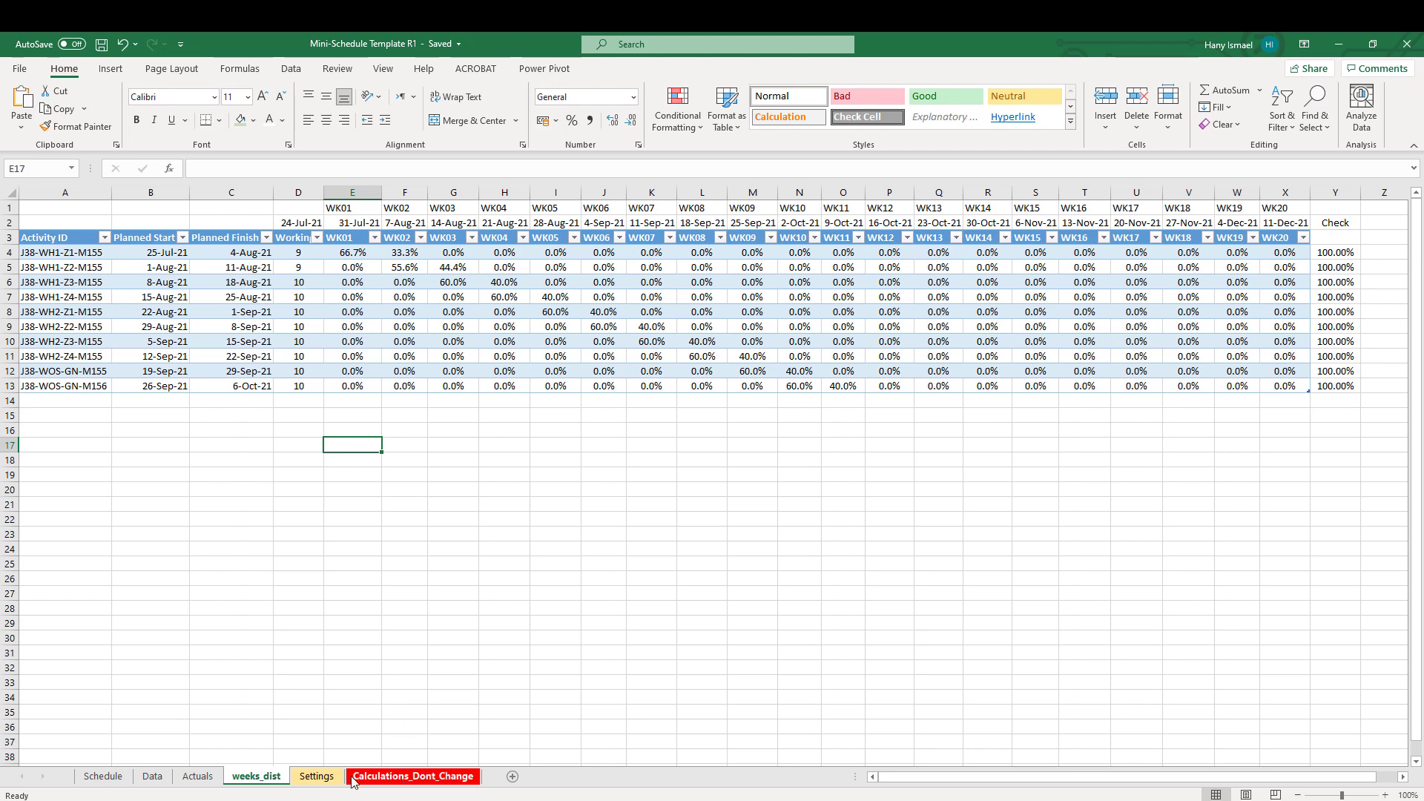
left_click(315, 776)
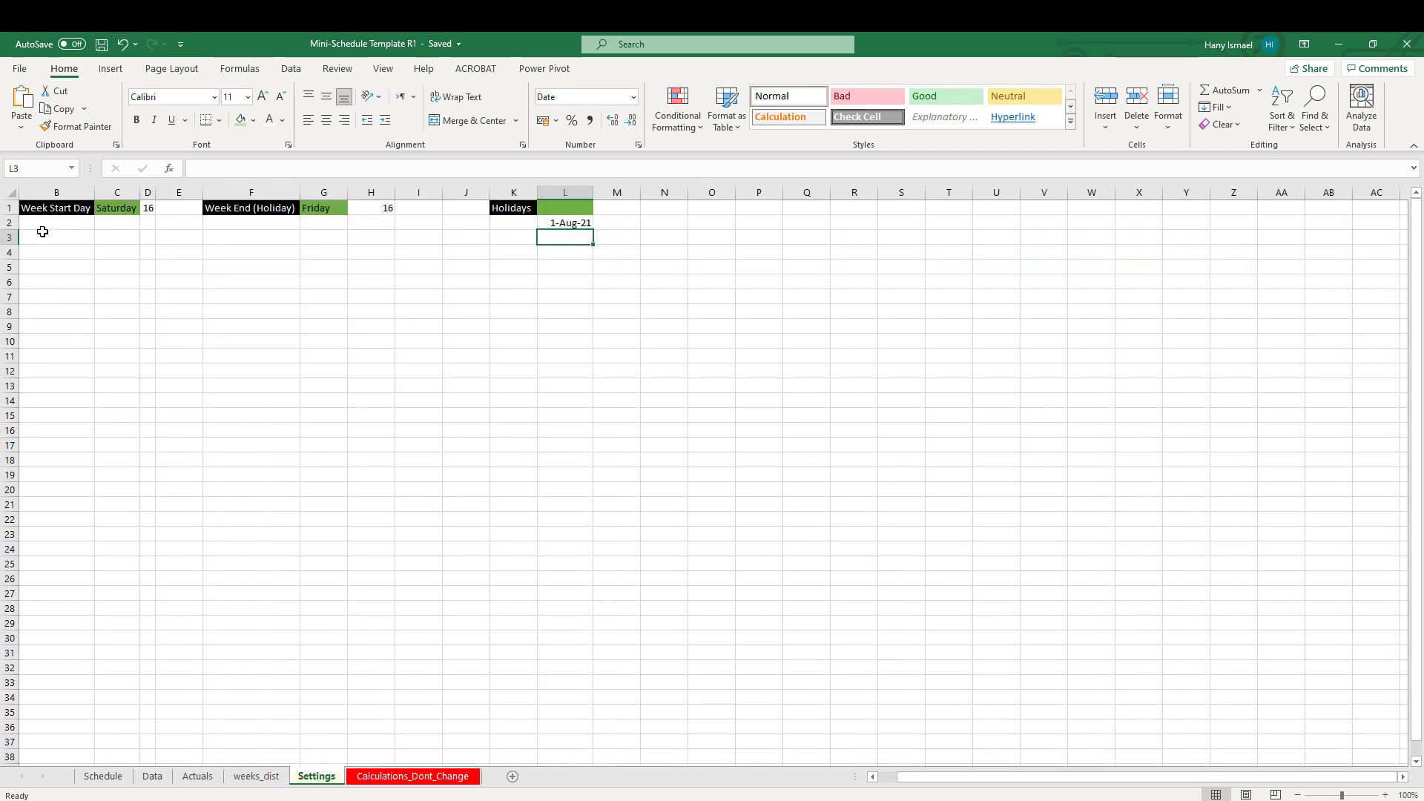
Step: Review the Week Start Day setting and check July 2021 dates on the Schedule sheet's calendar
left_click(44, 208)
left_click(114, 210)
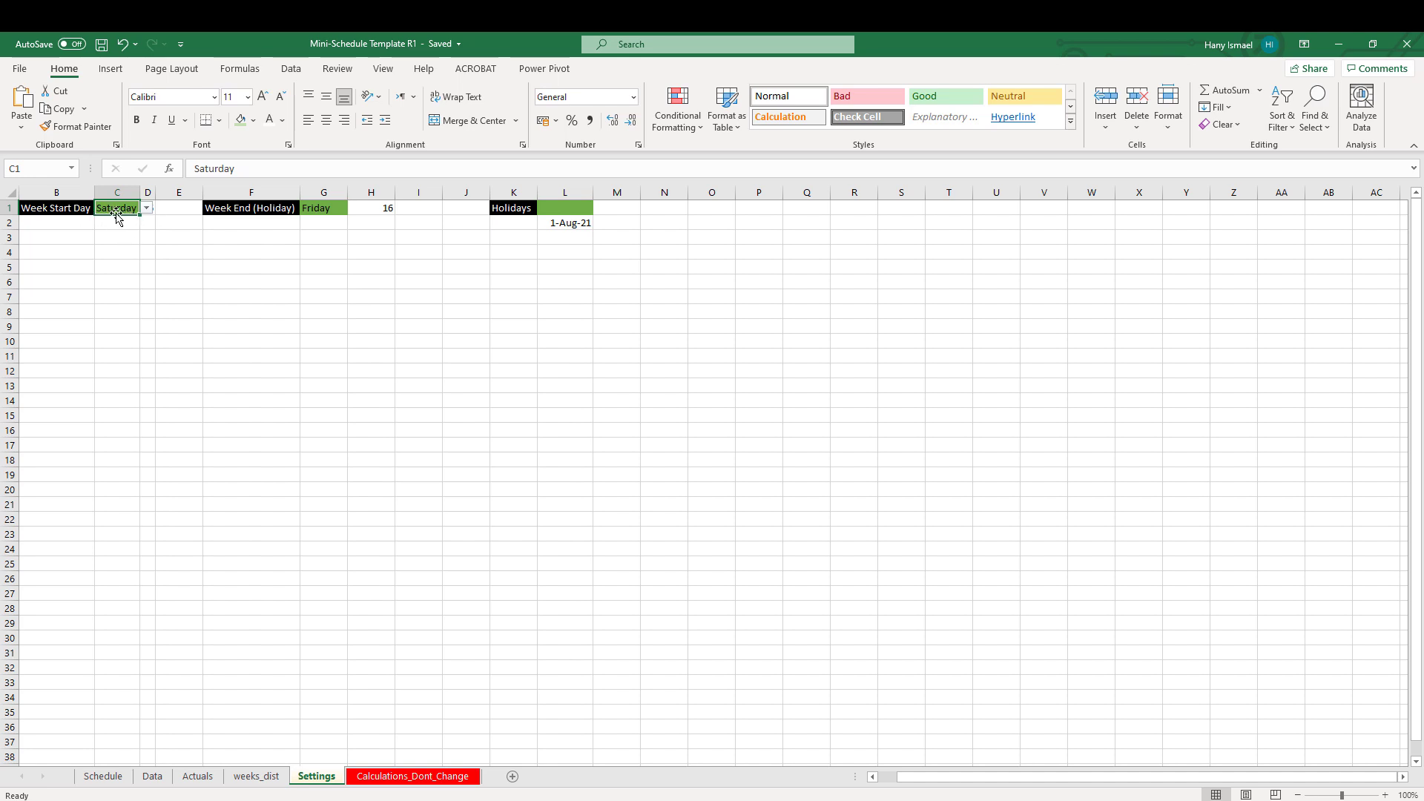
left_click(103, 776)
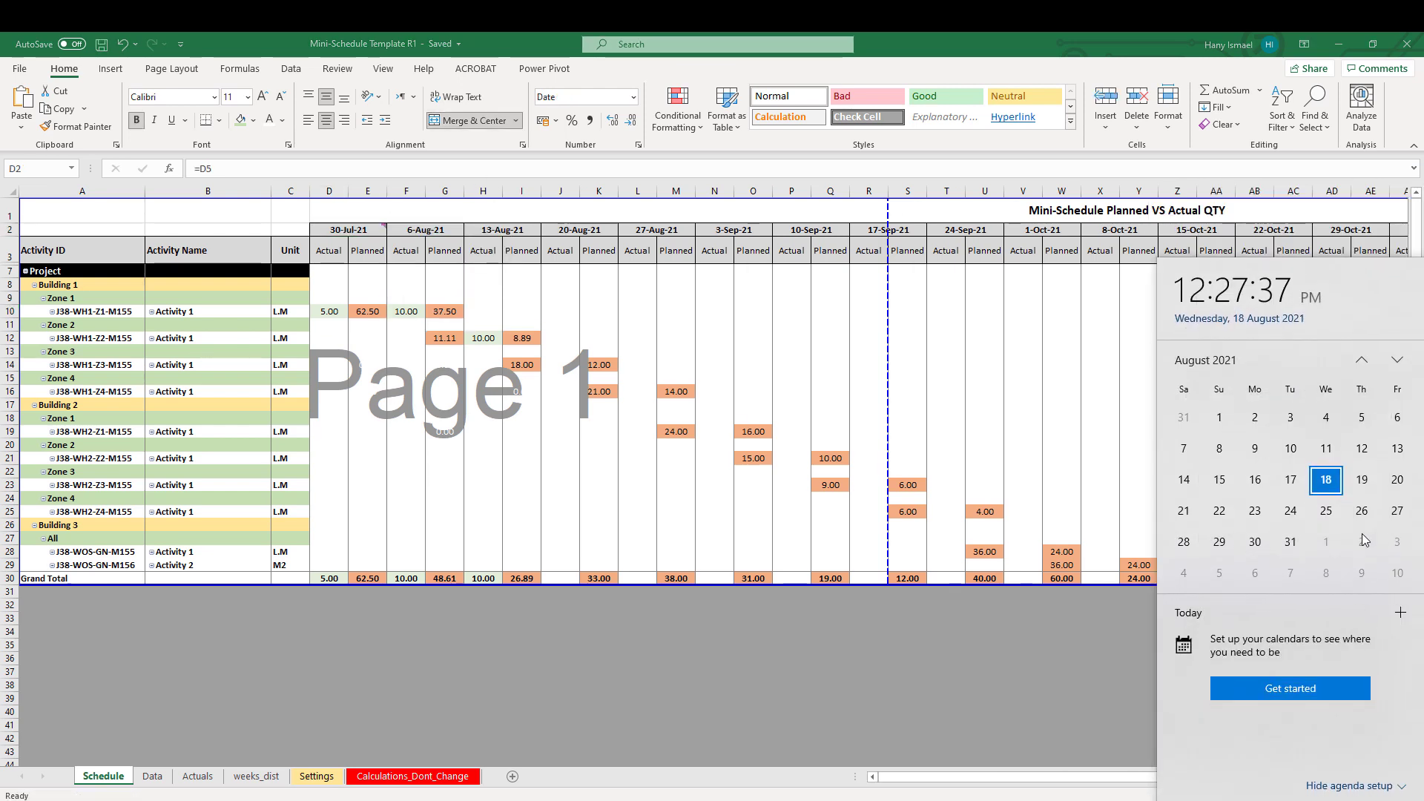
left_click(1363, 361)
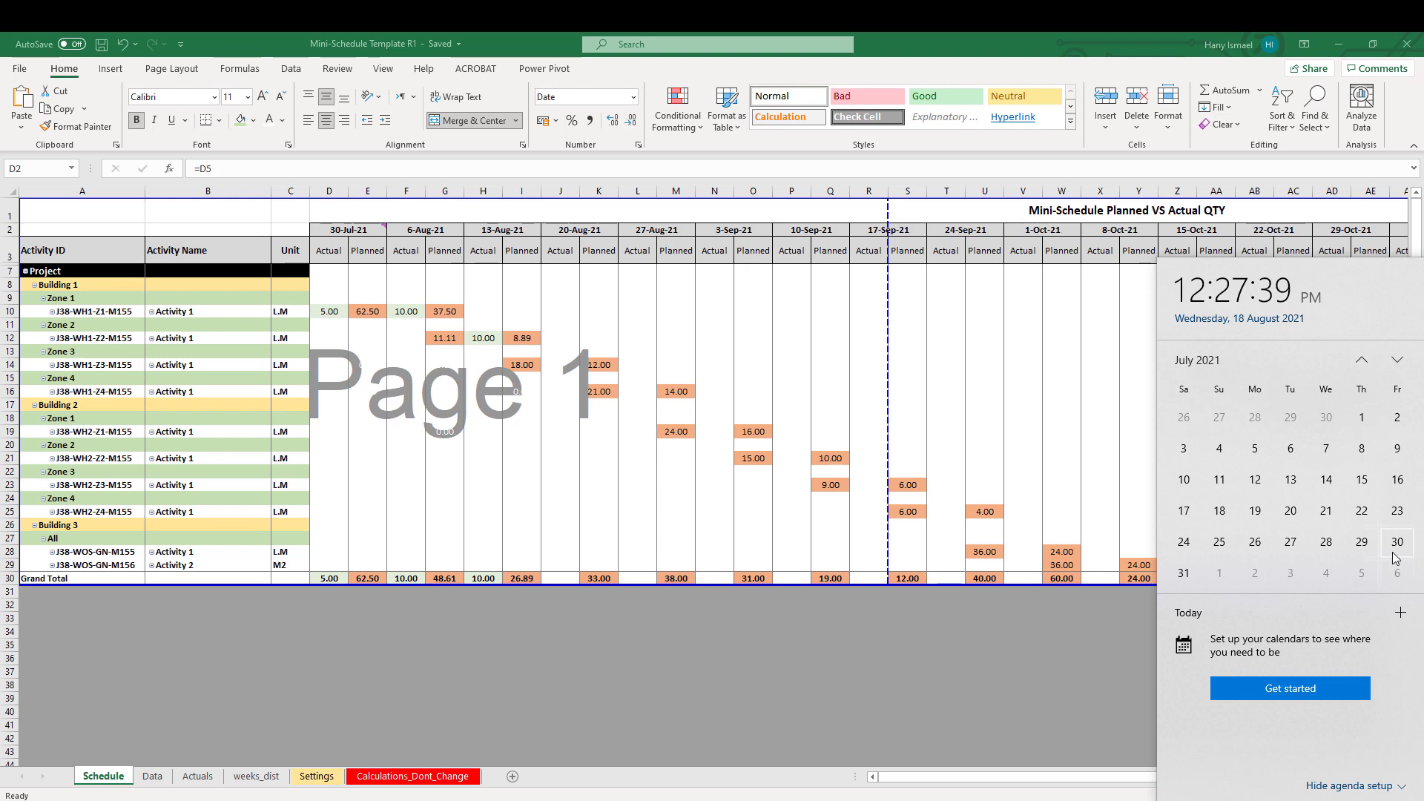
left_click(571, 729)
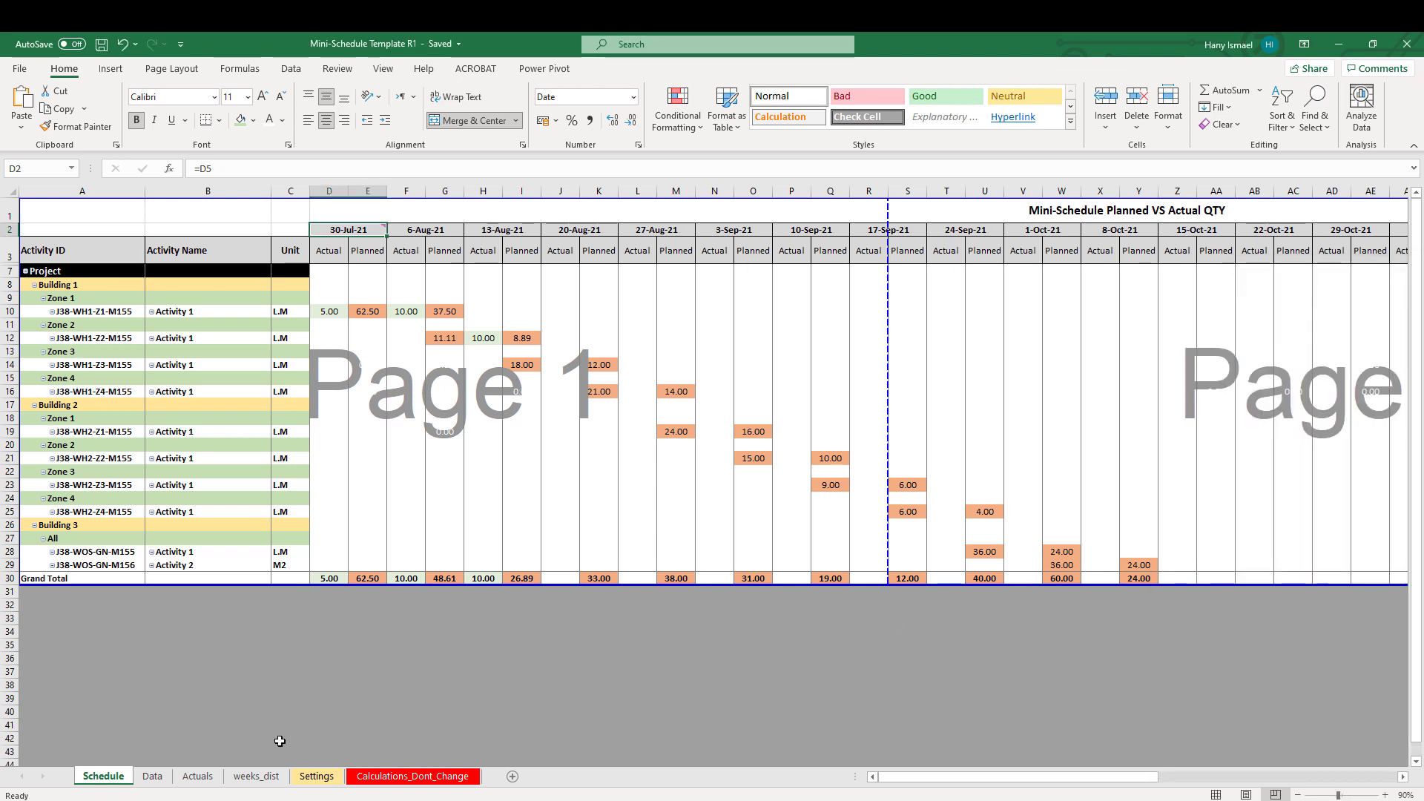
left_click(316, 776)
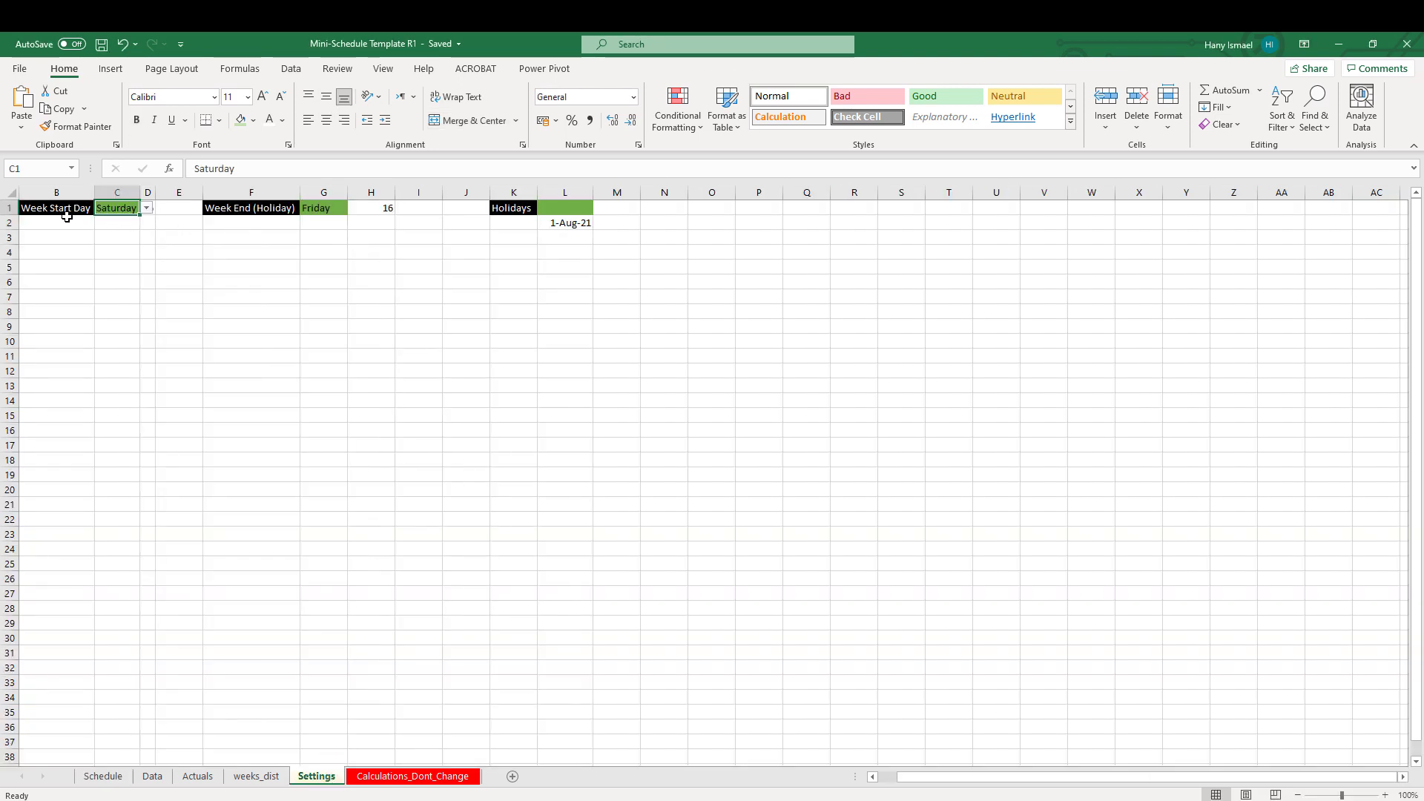
Step: Set Week Start Day to Sunday and Refresh All, giving 31-Jul-21 weeks and 88.89 planned
left_click(147, 207)
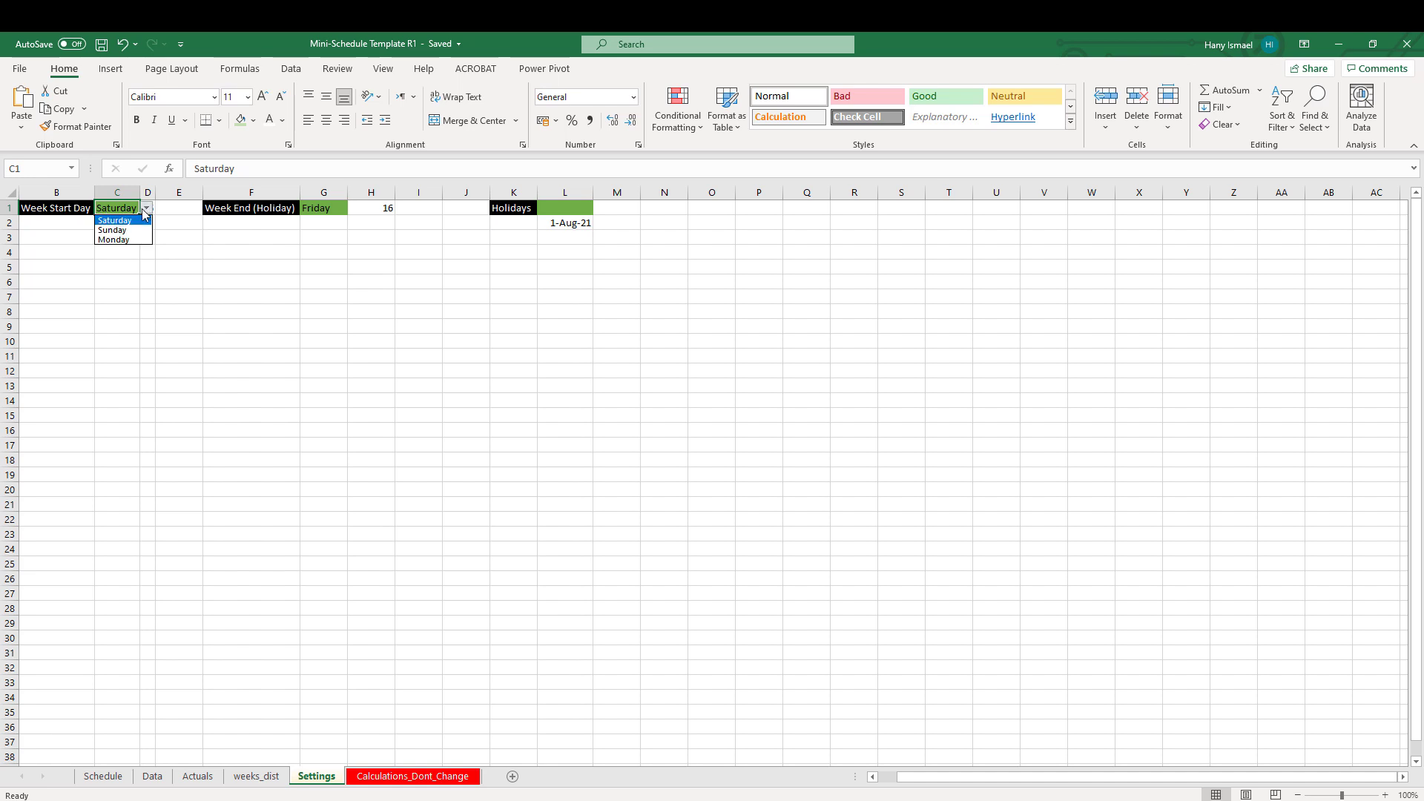
left_click(133, 233)
left_click(115, 223)
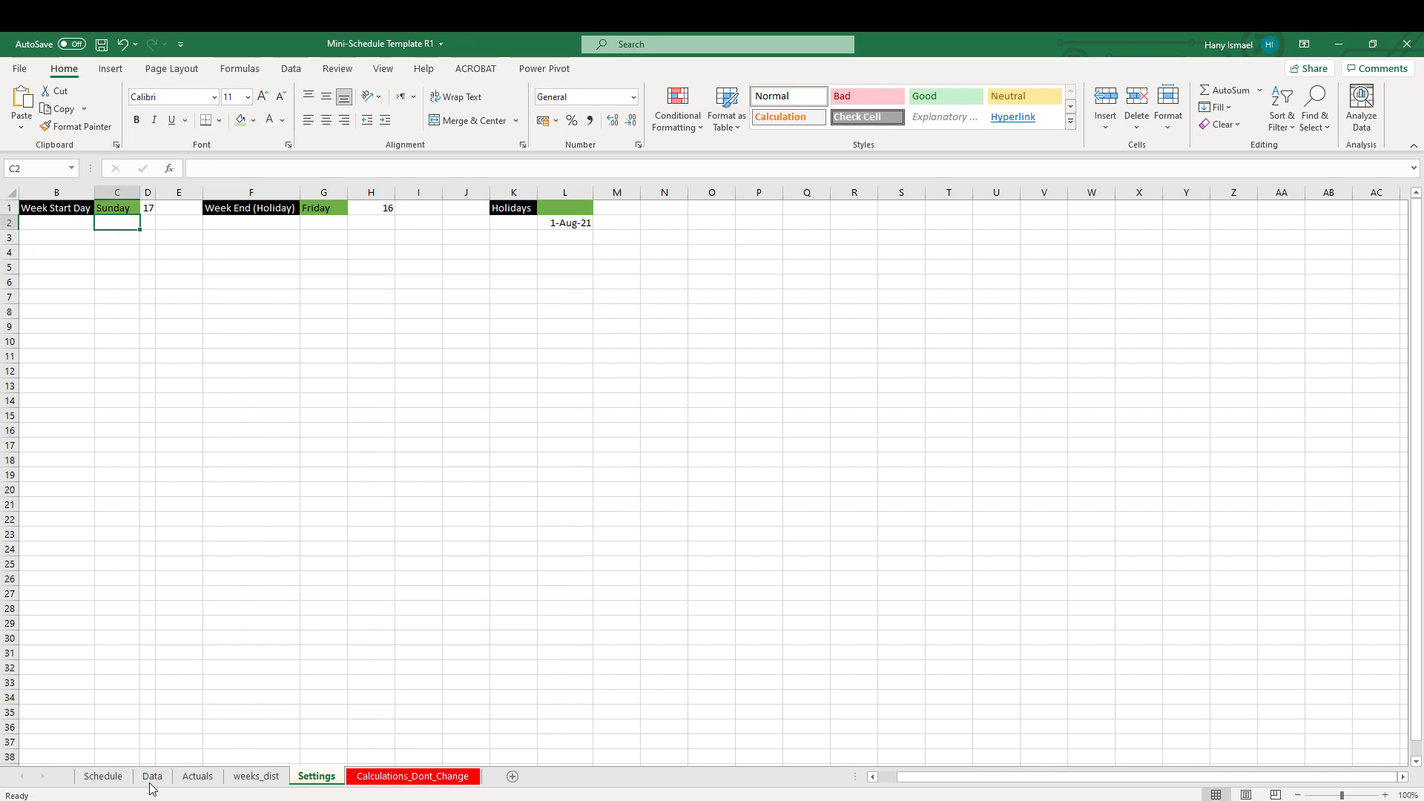
left_click(114, 783)
left_click(330, 312)
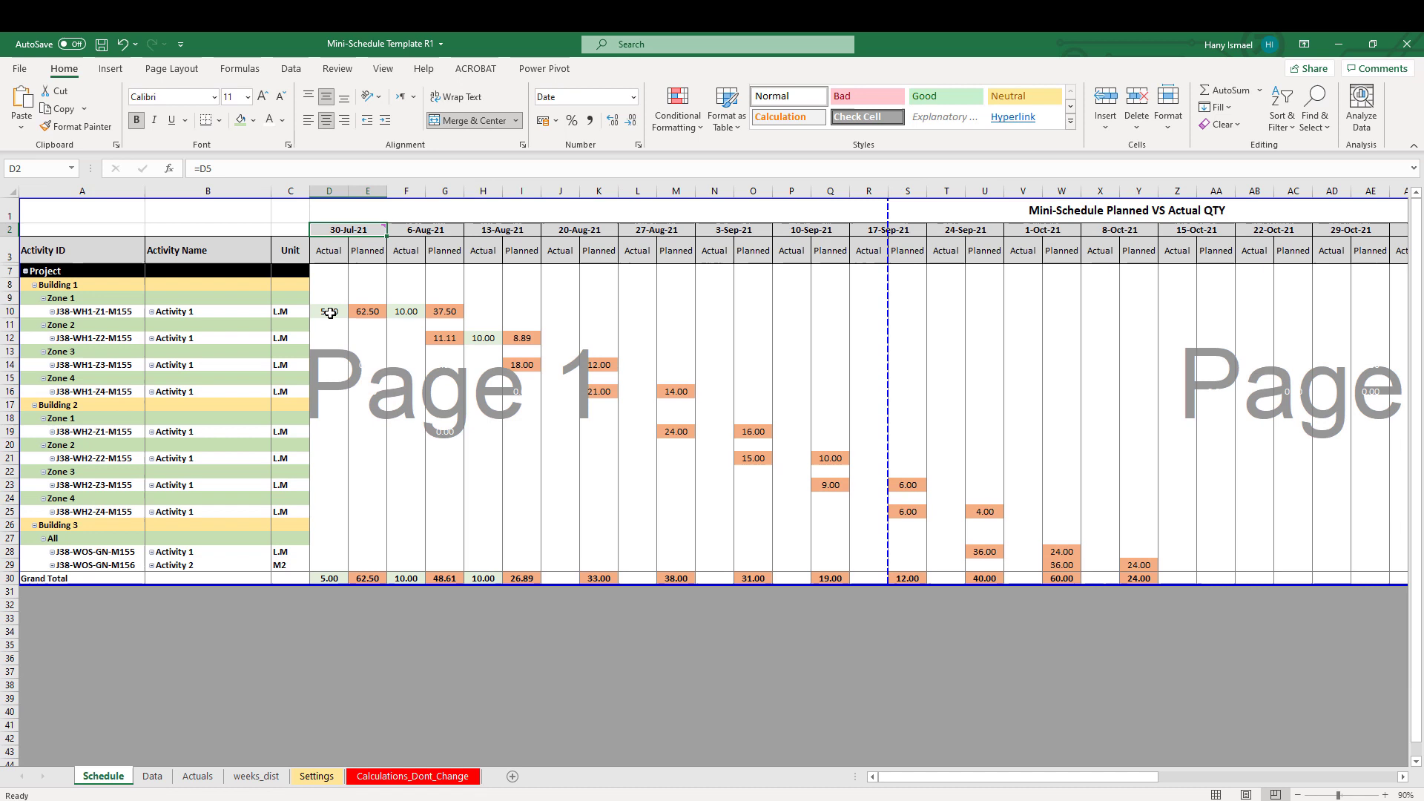
left_click(291, 68)
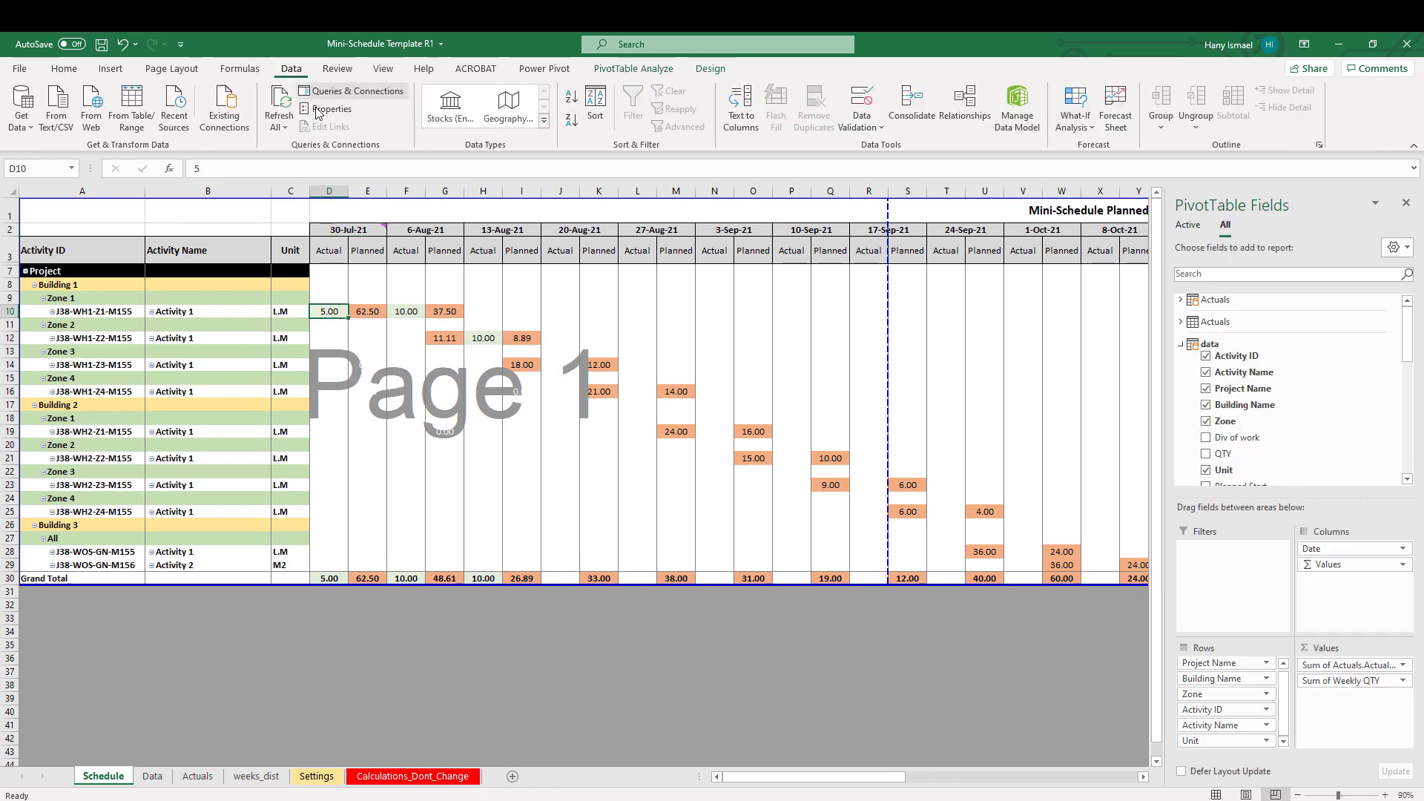
left_click(279, 127)
left_click(305, 168)
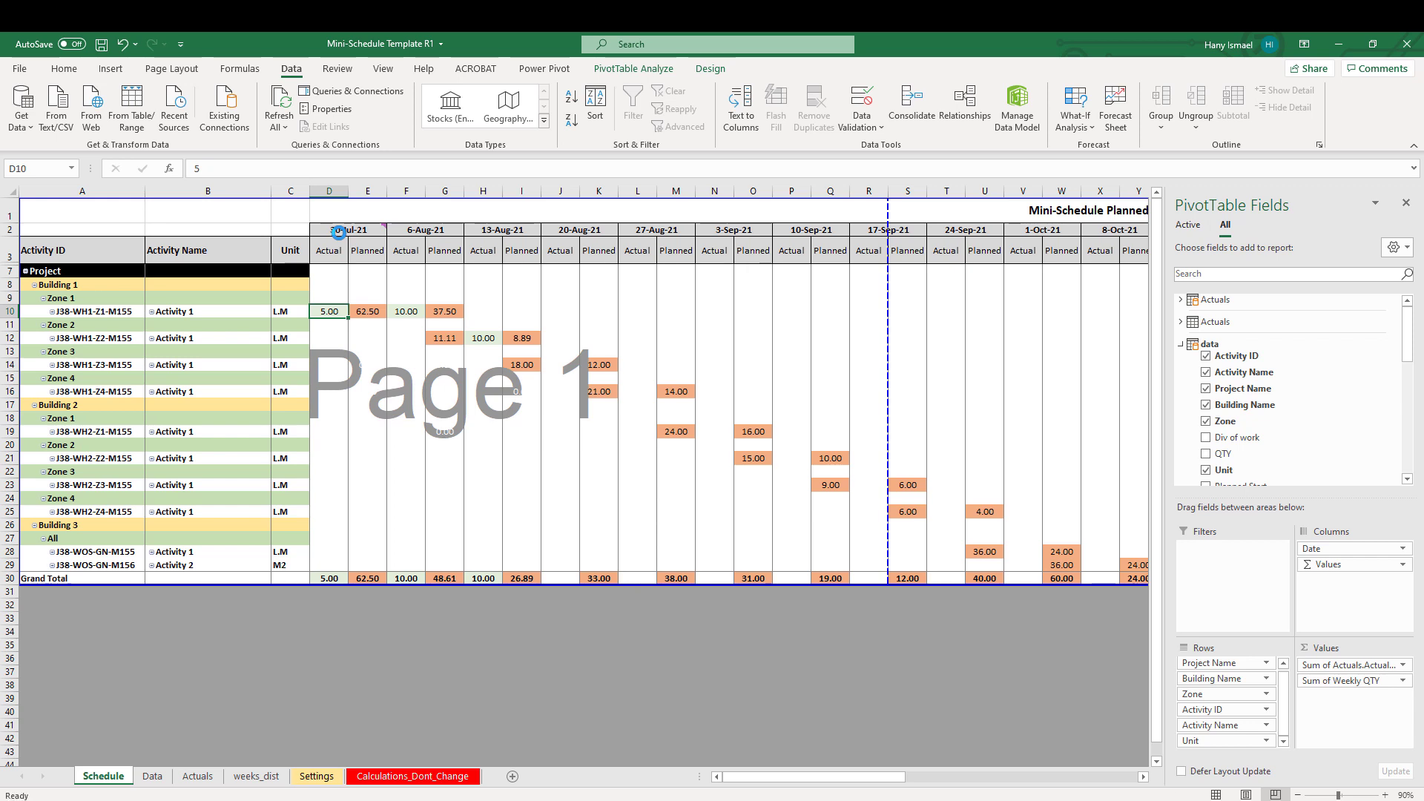
mouse_move(339, 232)
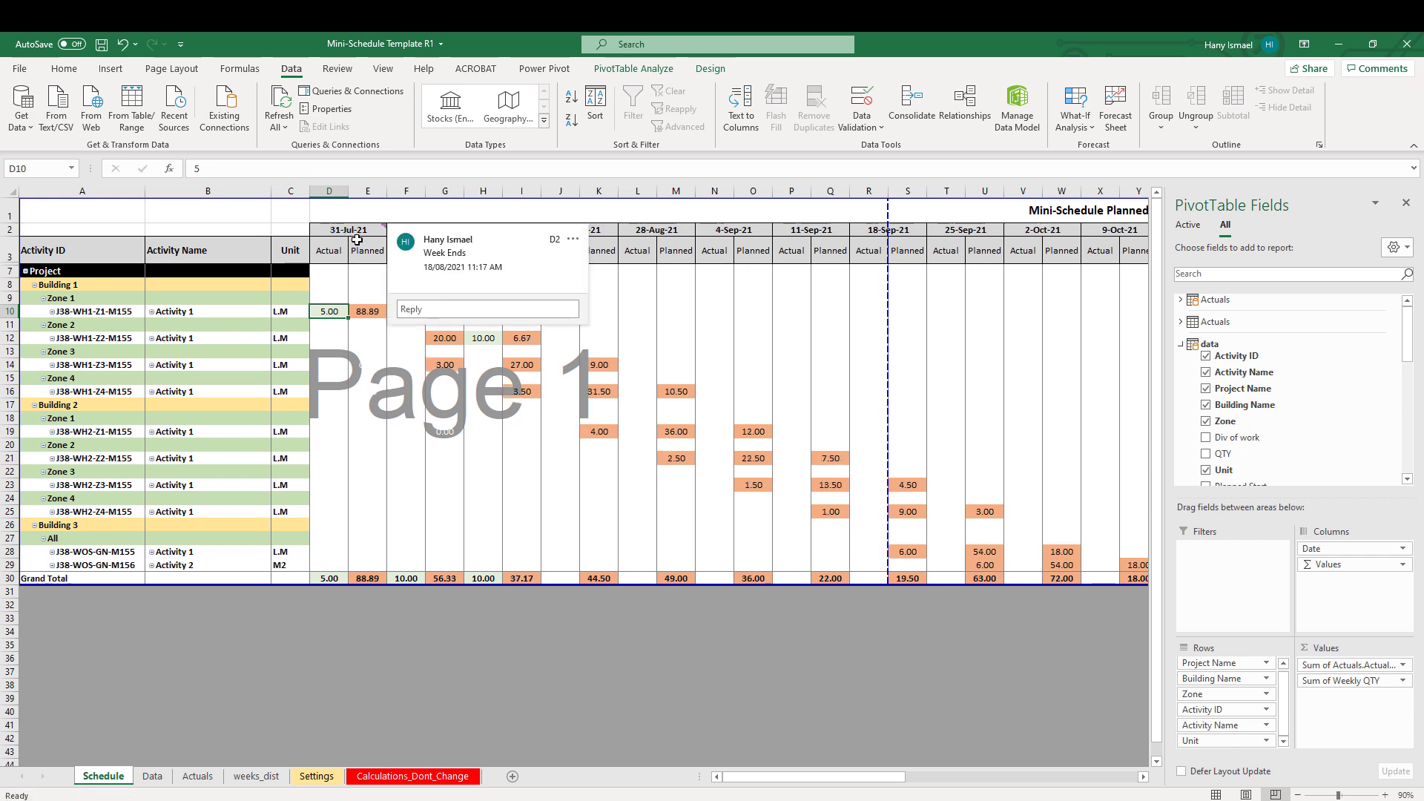
Step: Reset Week Start Day to Saturday on Settings, leaving the weekend day as Friday
left_click(317, 775)
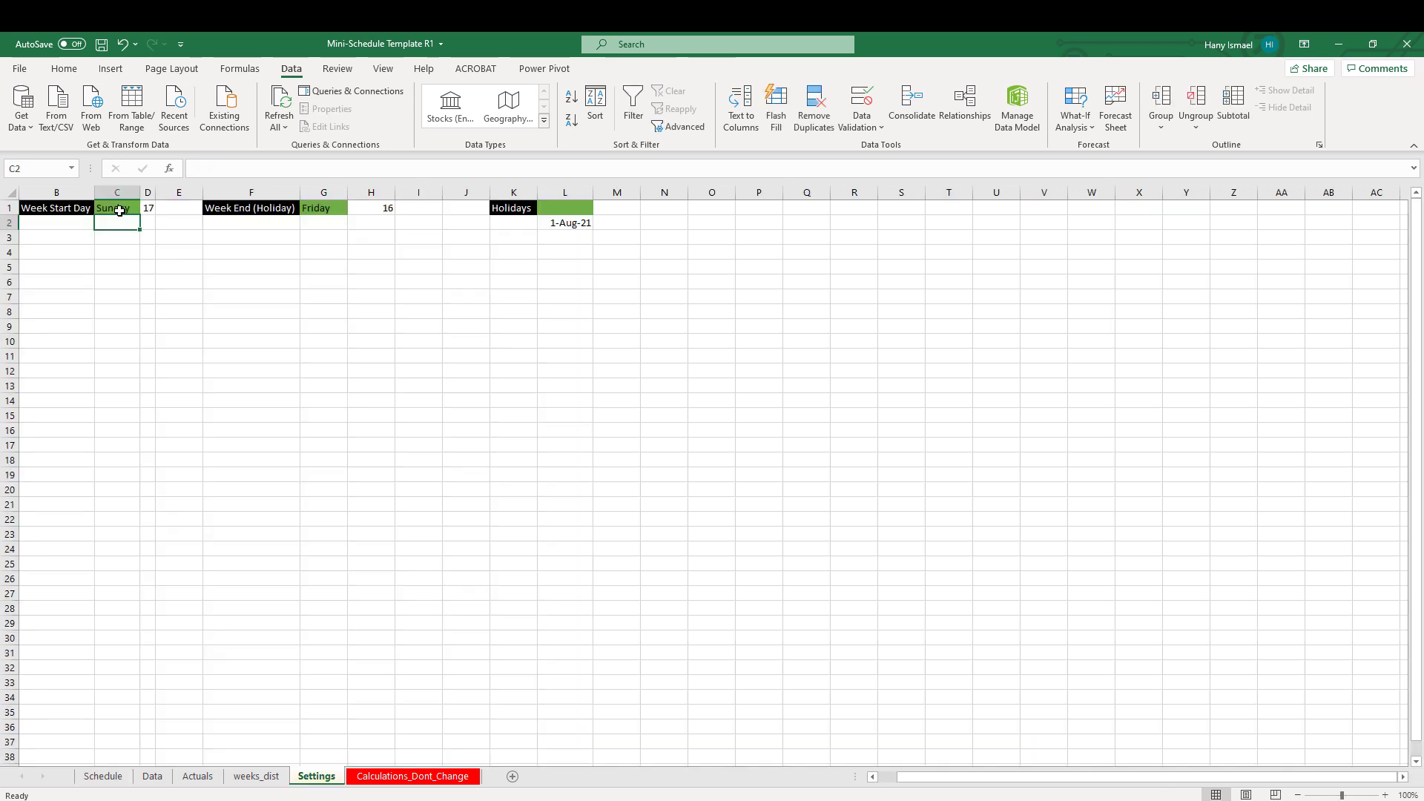
left_click(119, 211)
left_click(148, 213)
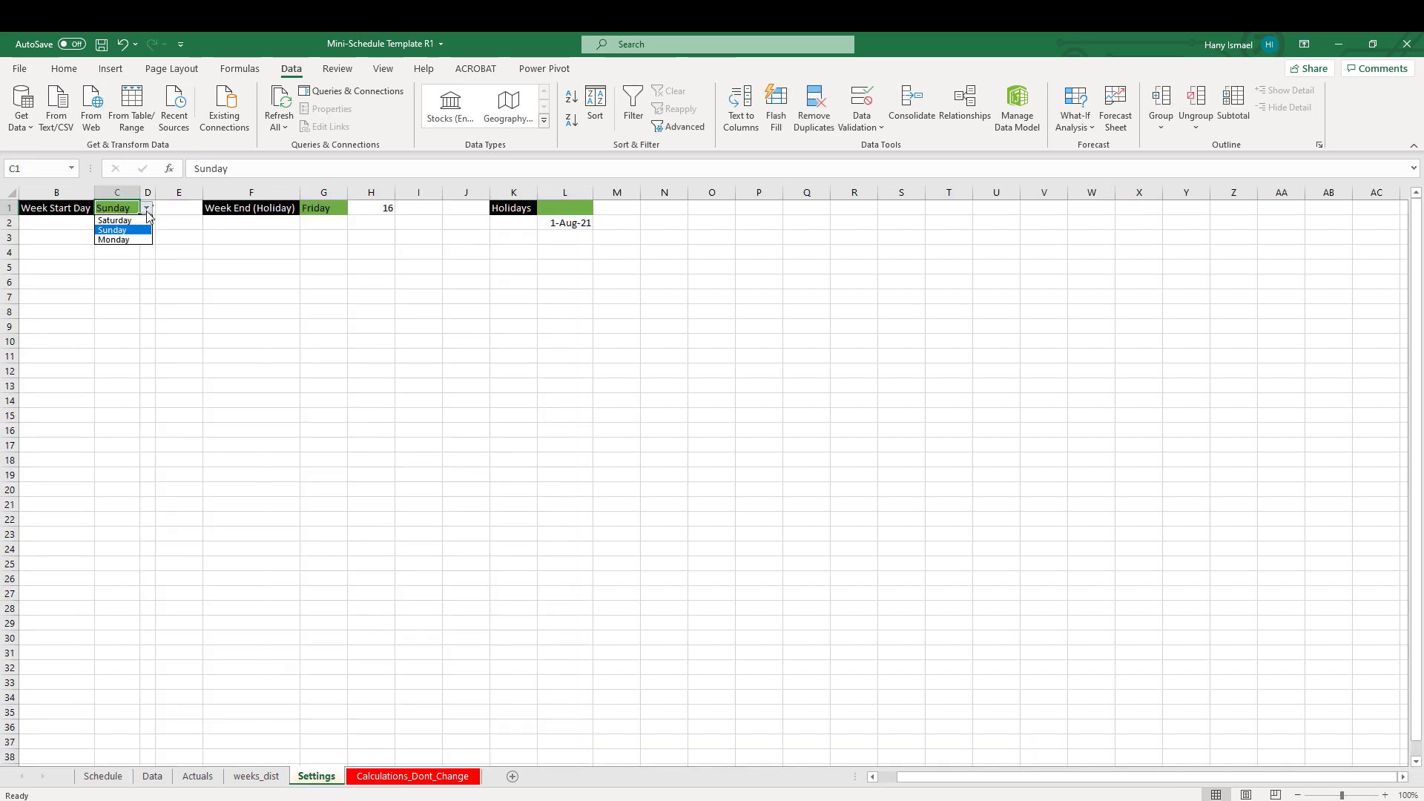
left_click(115, 236)
left_click(134, 286)
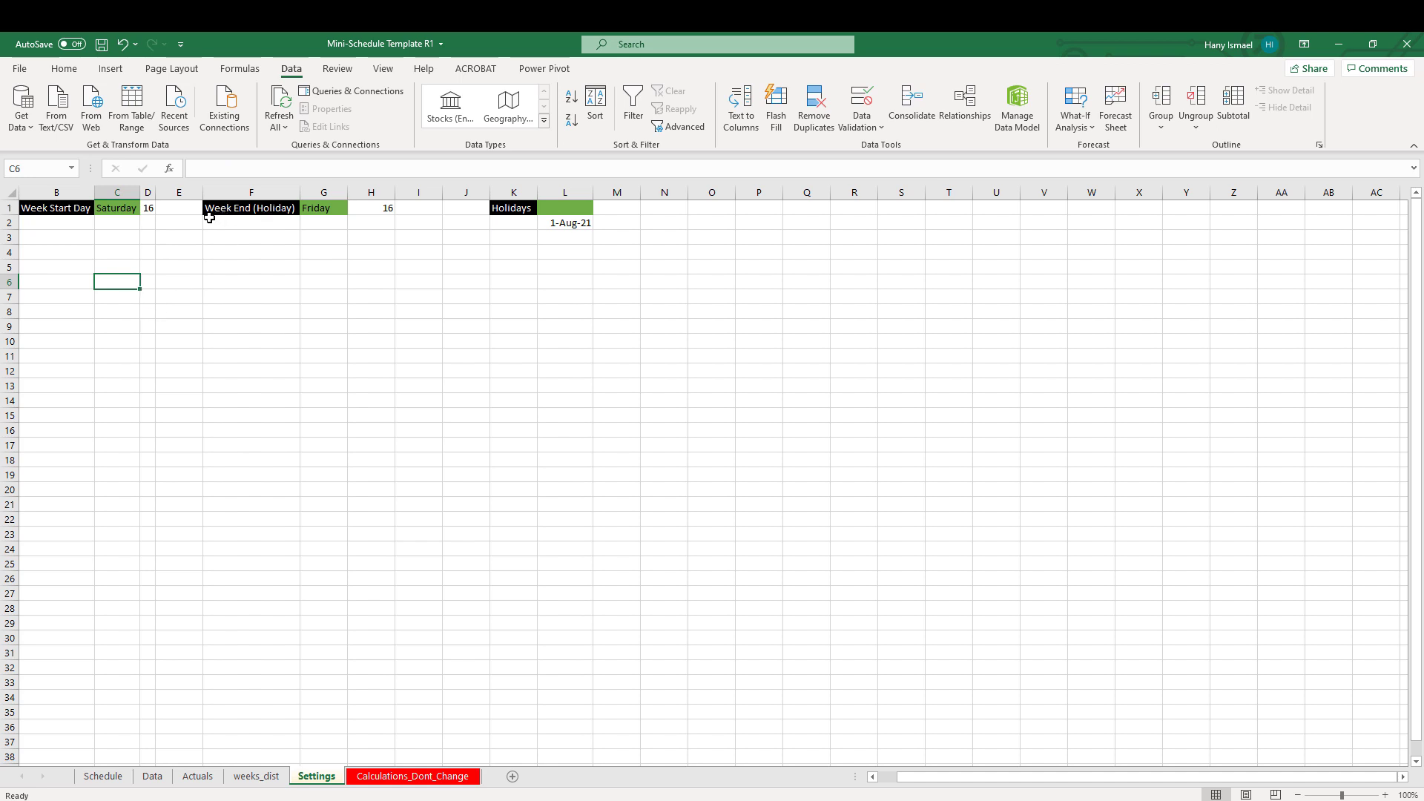
left_click(329, 215)
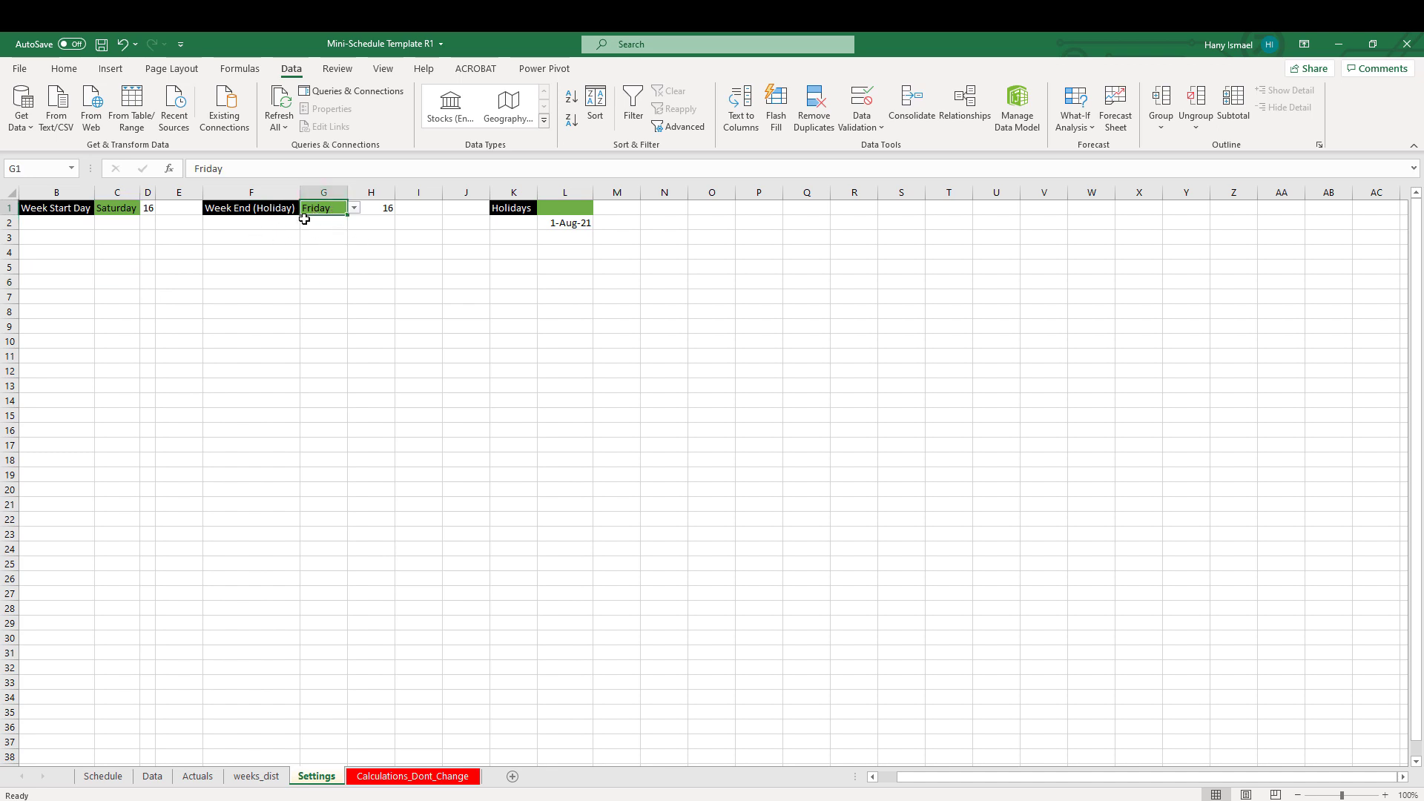
left_click(355, 209)
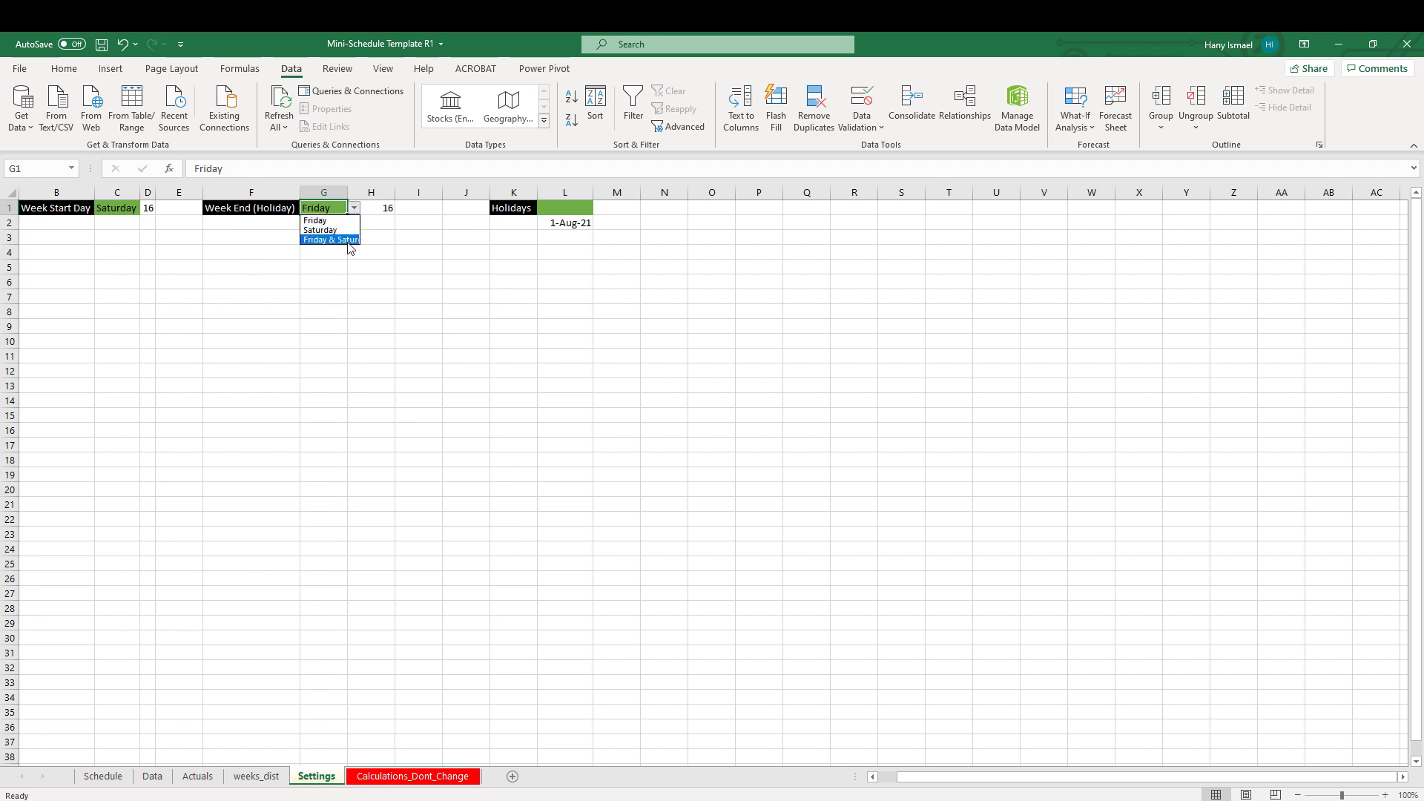
left_click(280, 260)
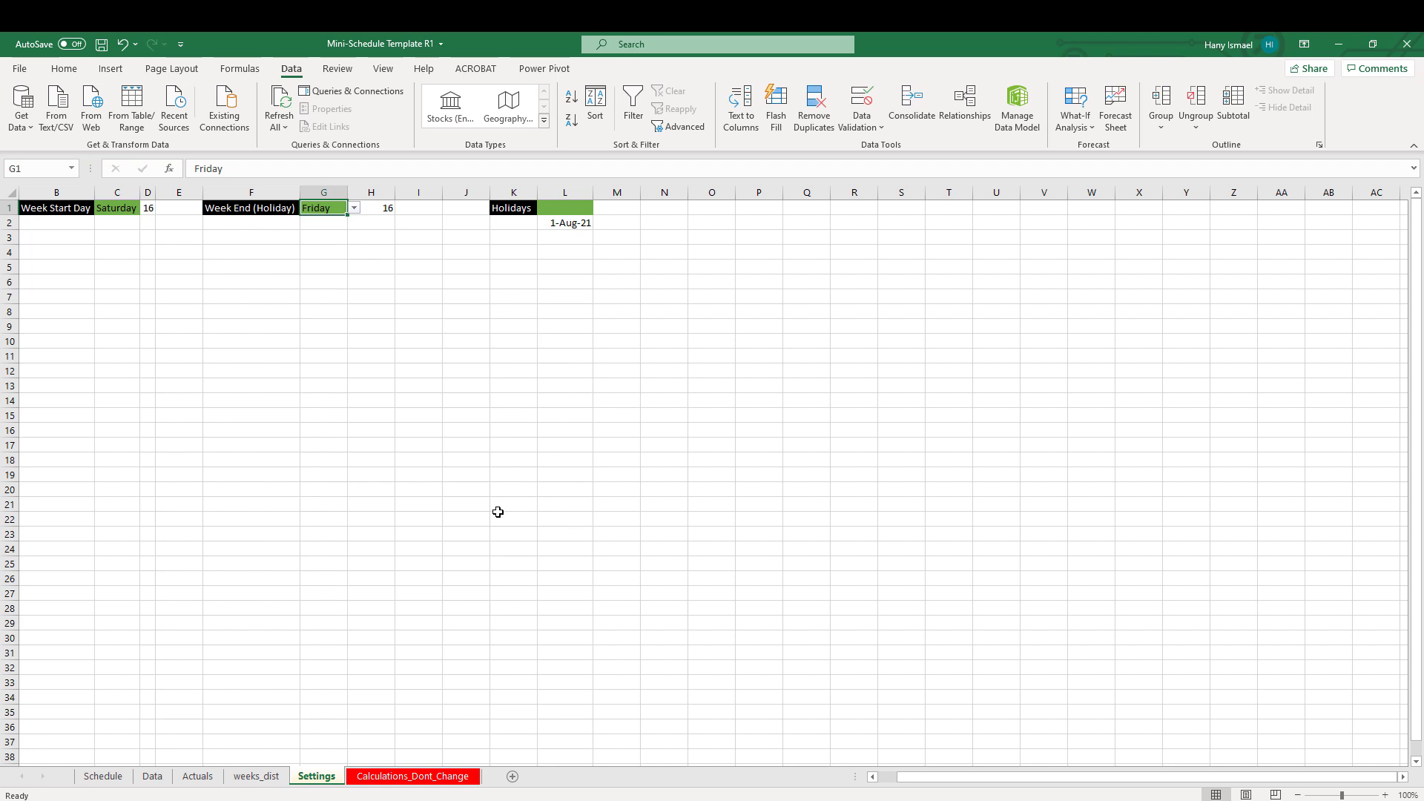
Step: Recheck the E4 distribution and B4 planned-start formulas, then Schedule's planned value in E10
left_click(256, 775)
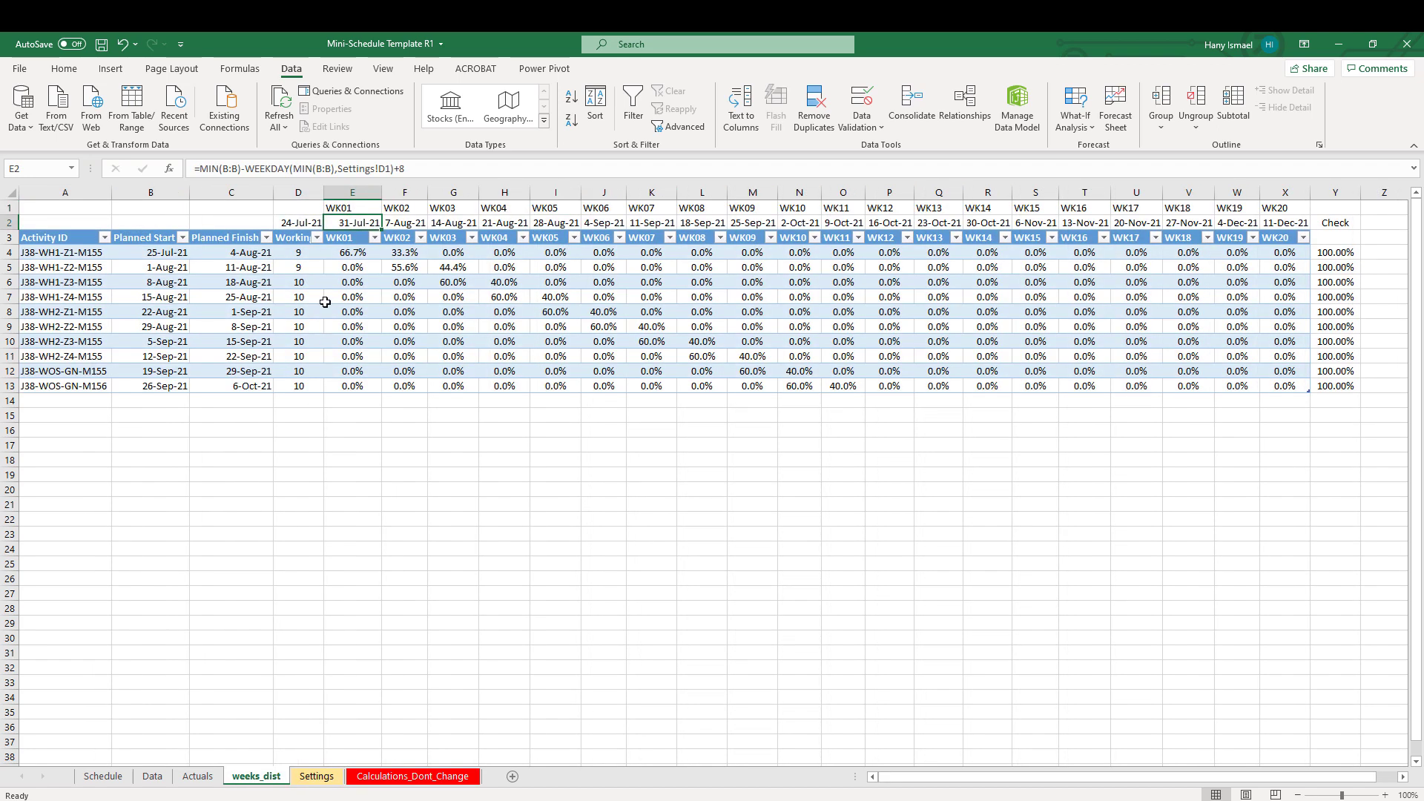
left_click(360, 256)
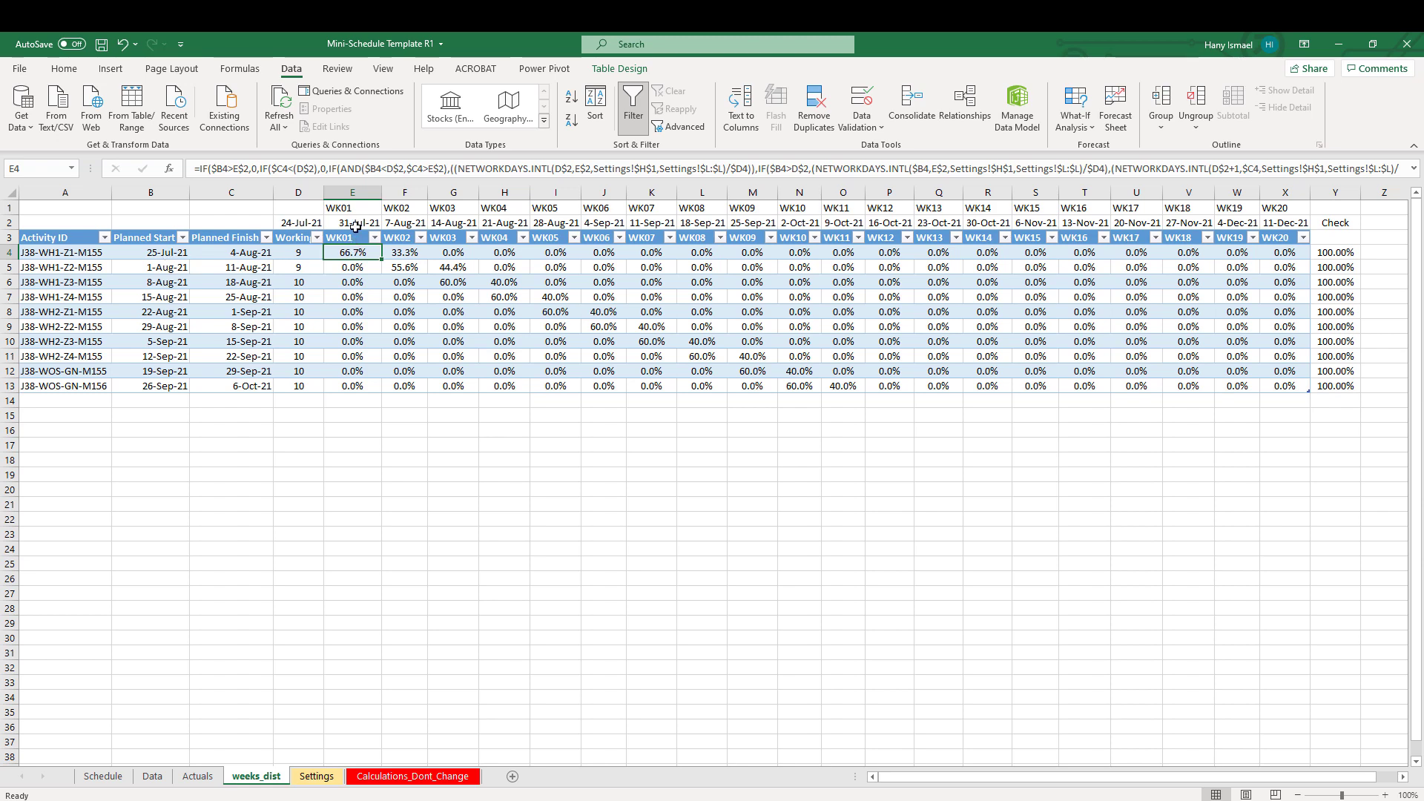
left_click(158, 255)
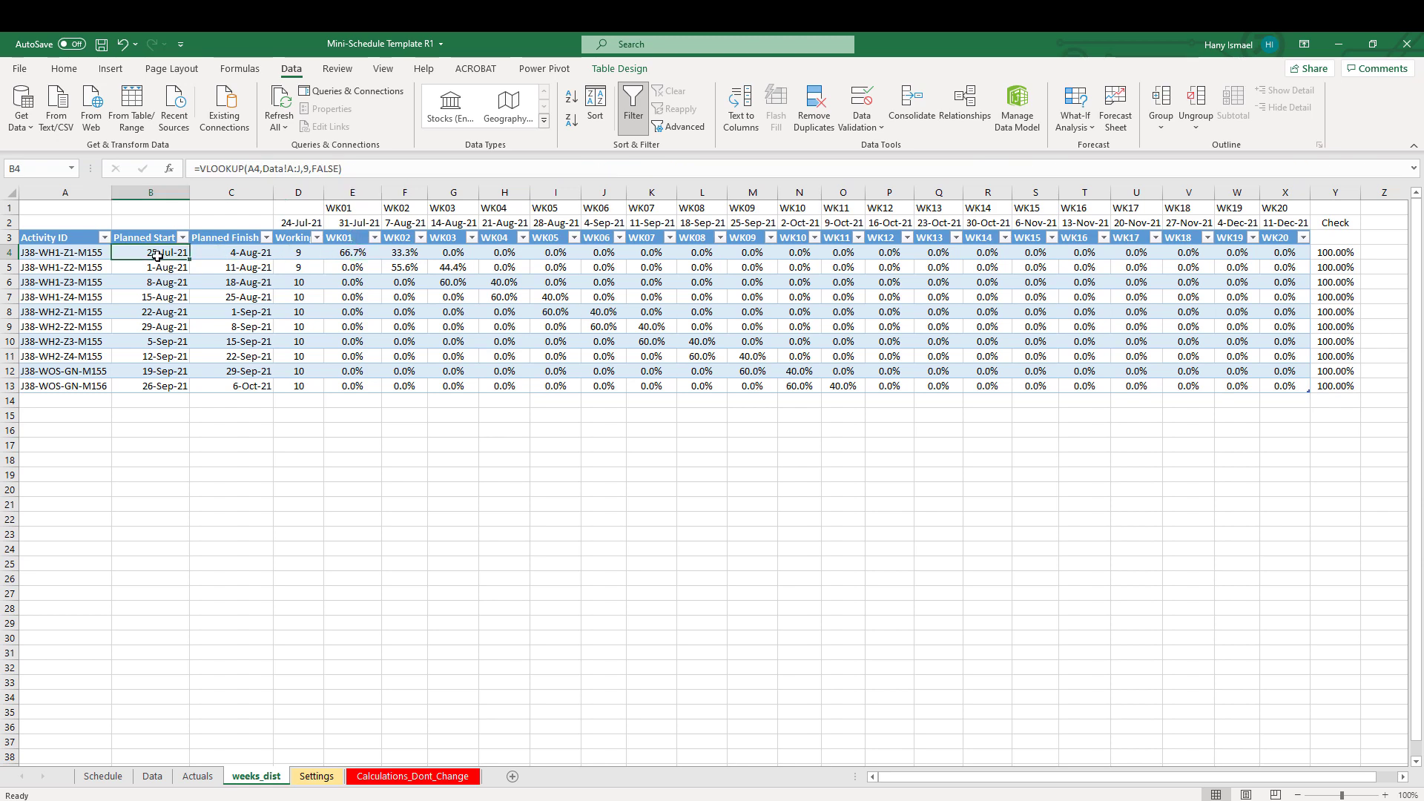
left_click(351, 254)
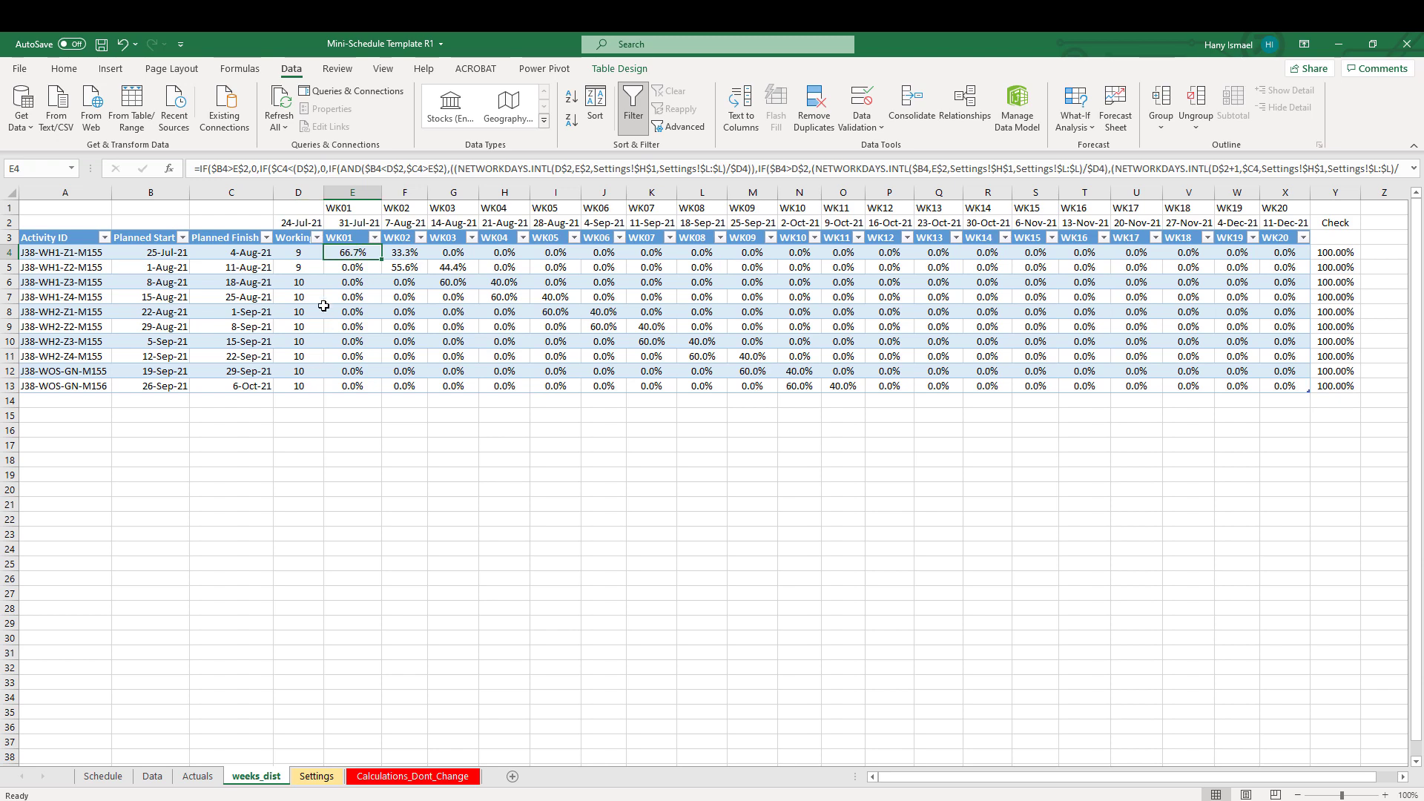
left_click(153, 776)
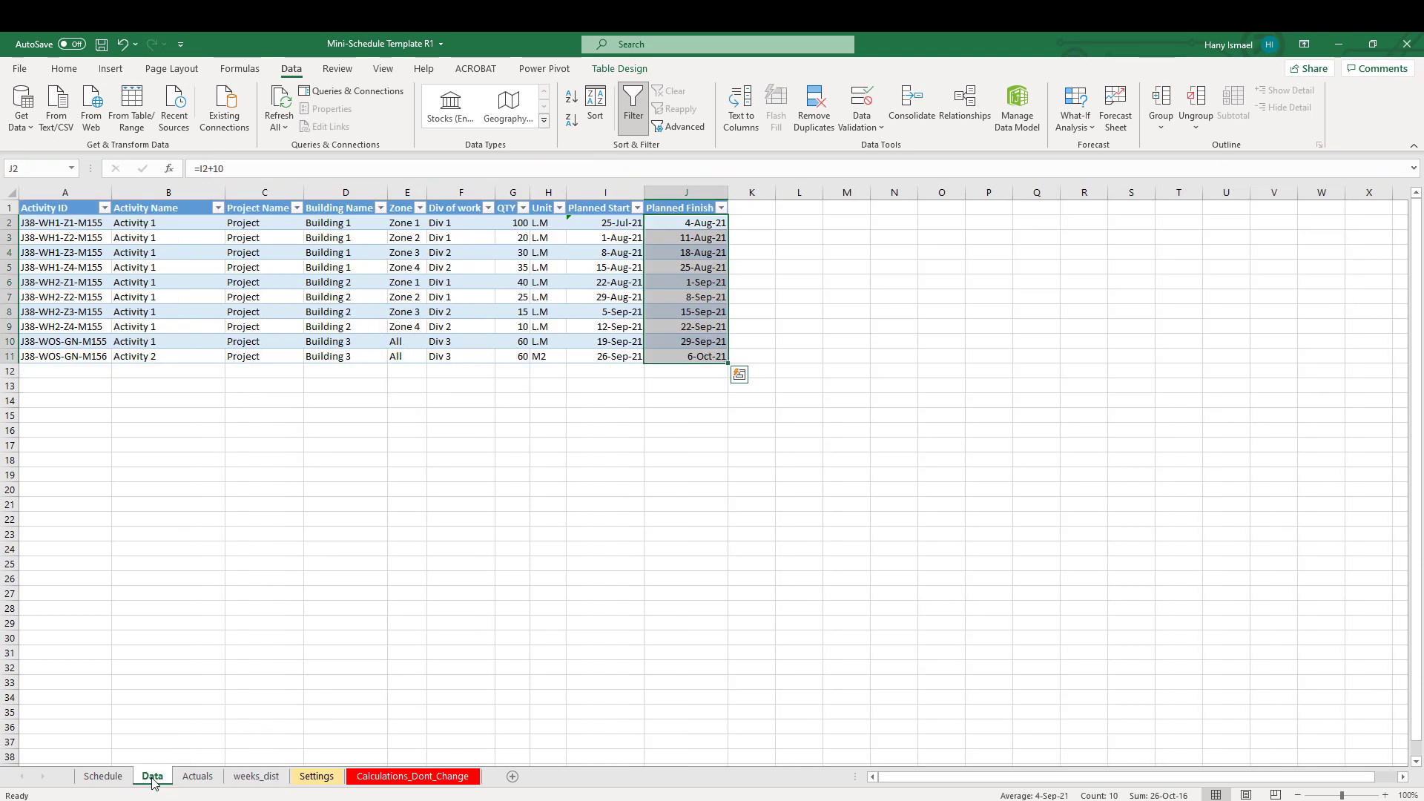
left_click(112, 780)
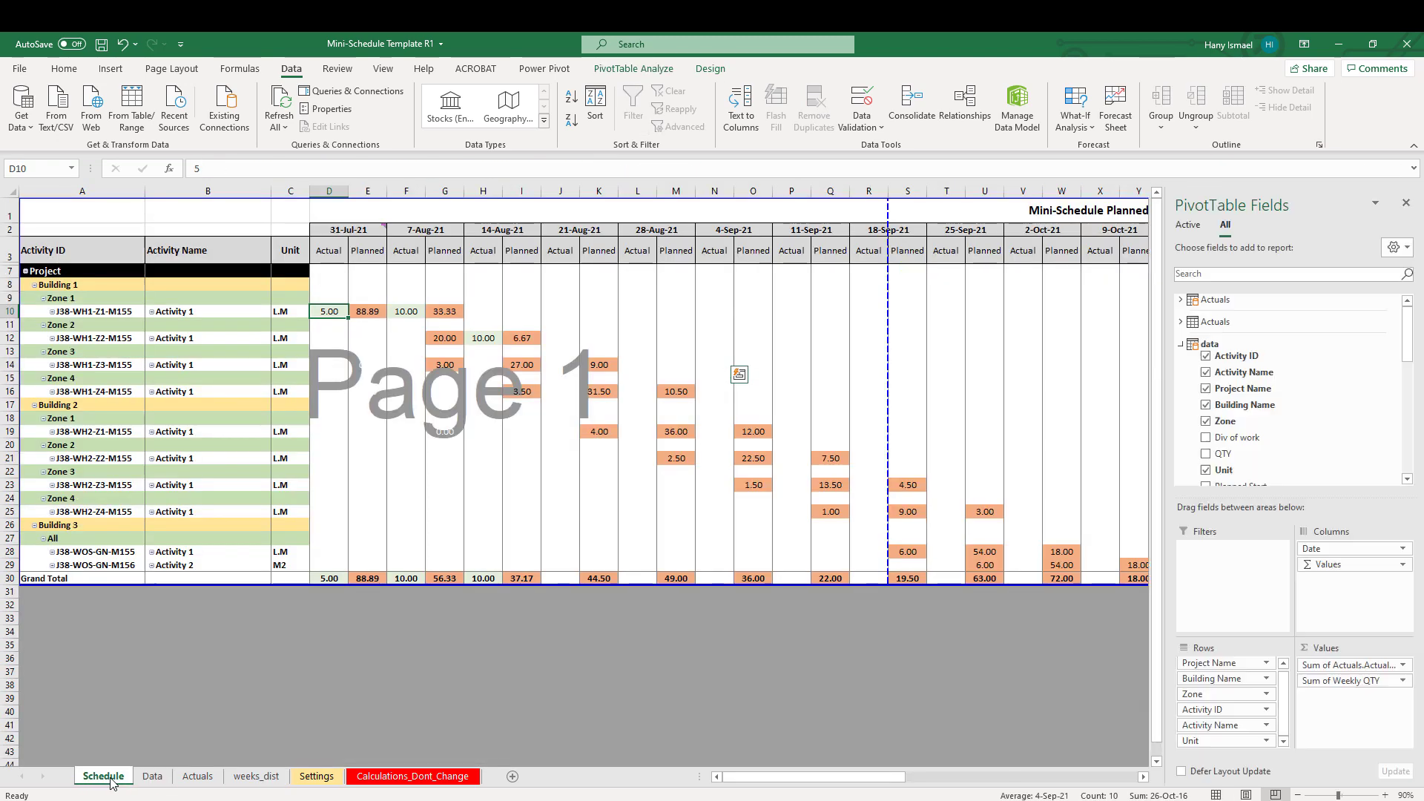
left_click(371, 312)
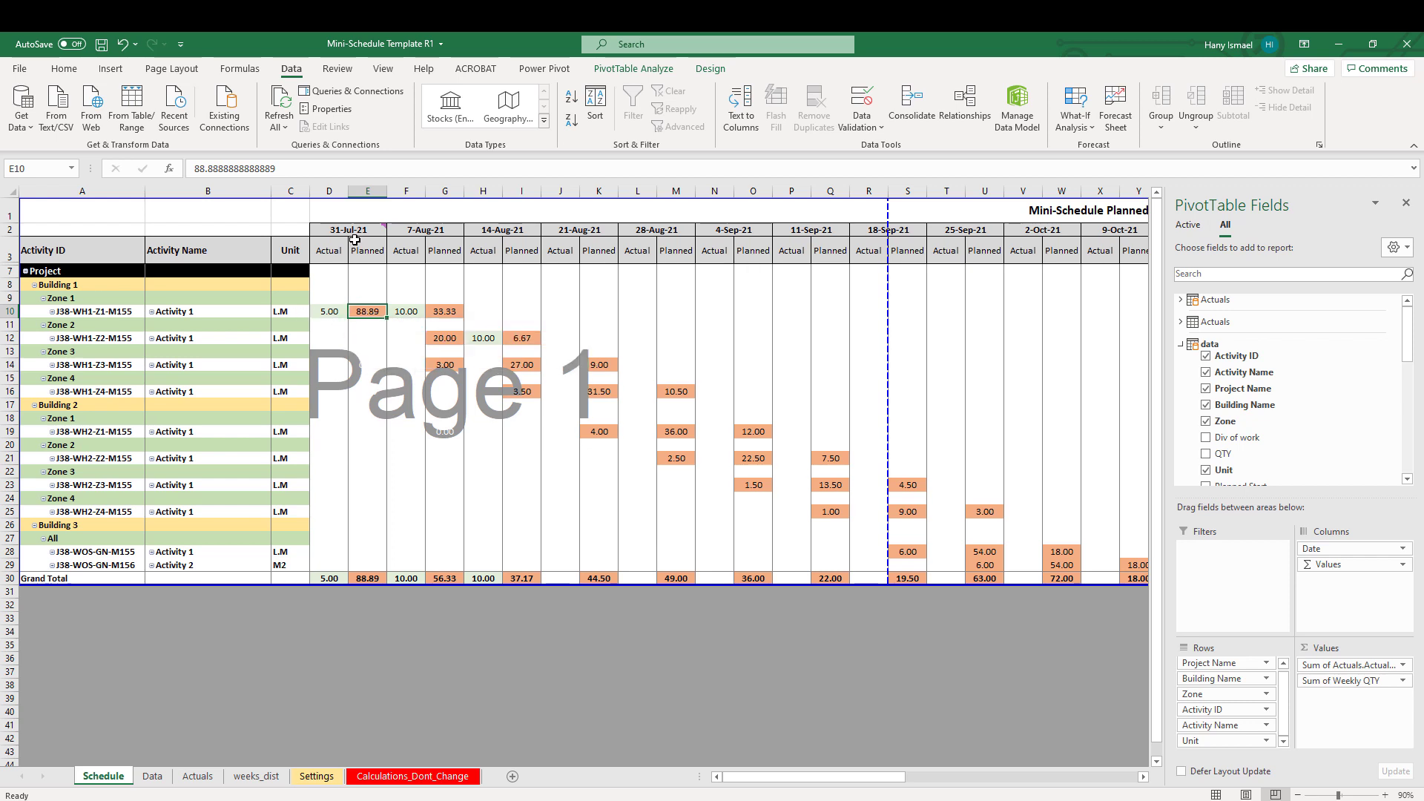
Step: Add 30/7/2021 as a new holiday in Settings cell L3
left_click(317, 775)
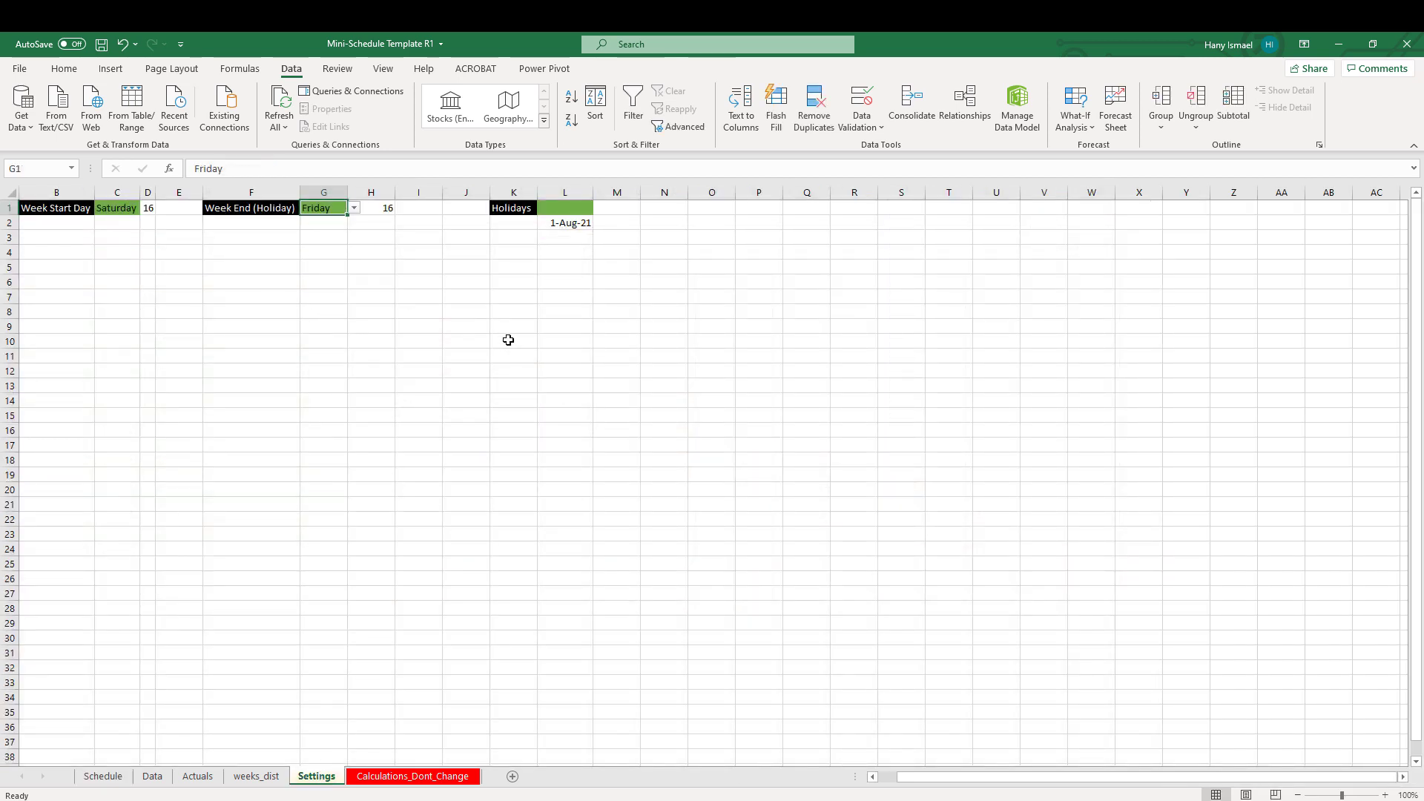
left_click(563, 238)
type("30")
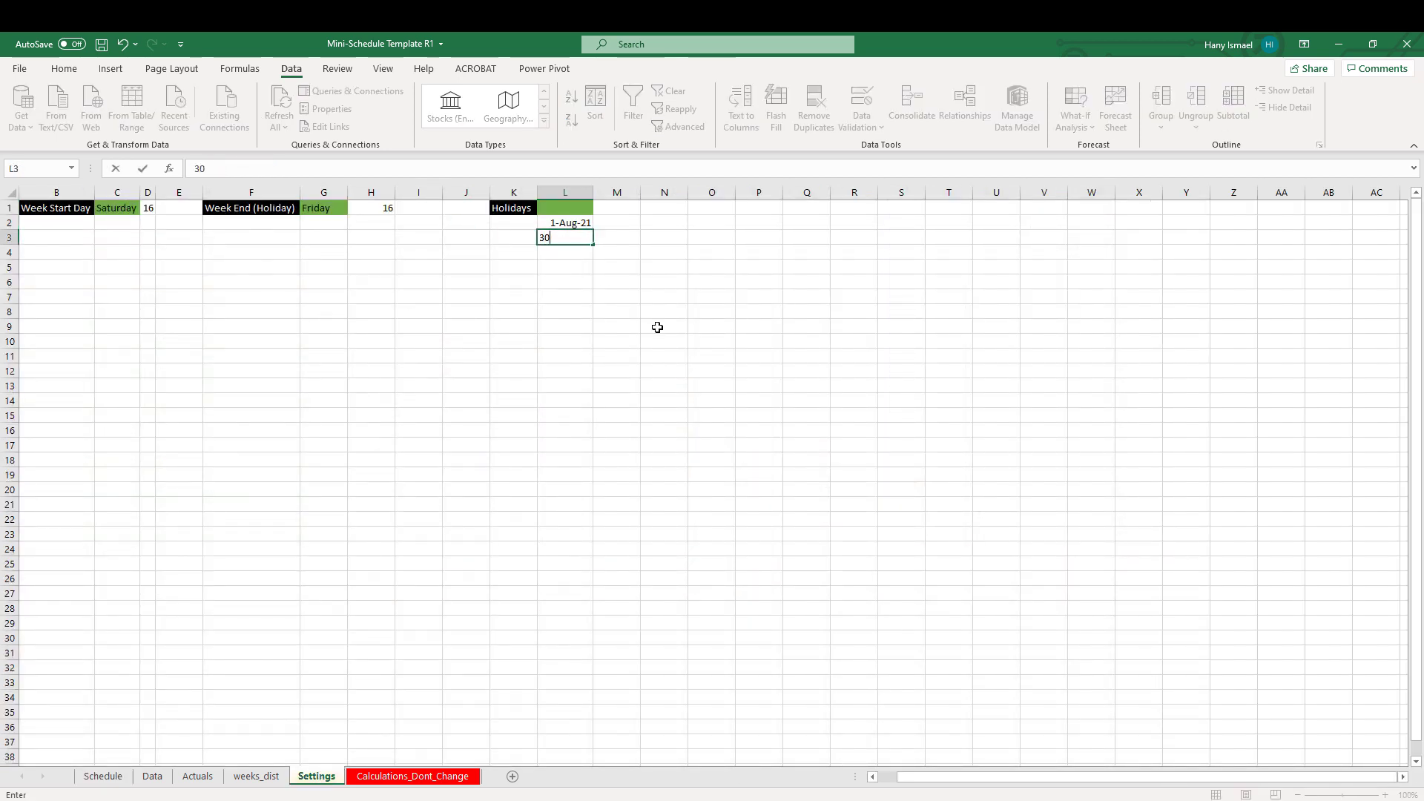
type("/7/2021")
key("Return")
Step: Refresh All the Schedule pivot to apply the new holiday, then return to Settings
left_click(103, 775)
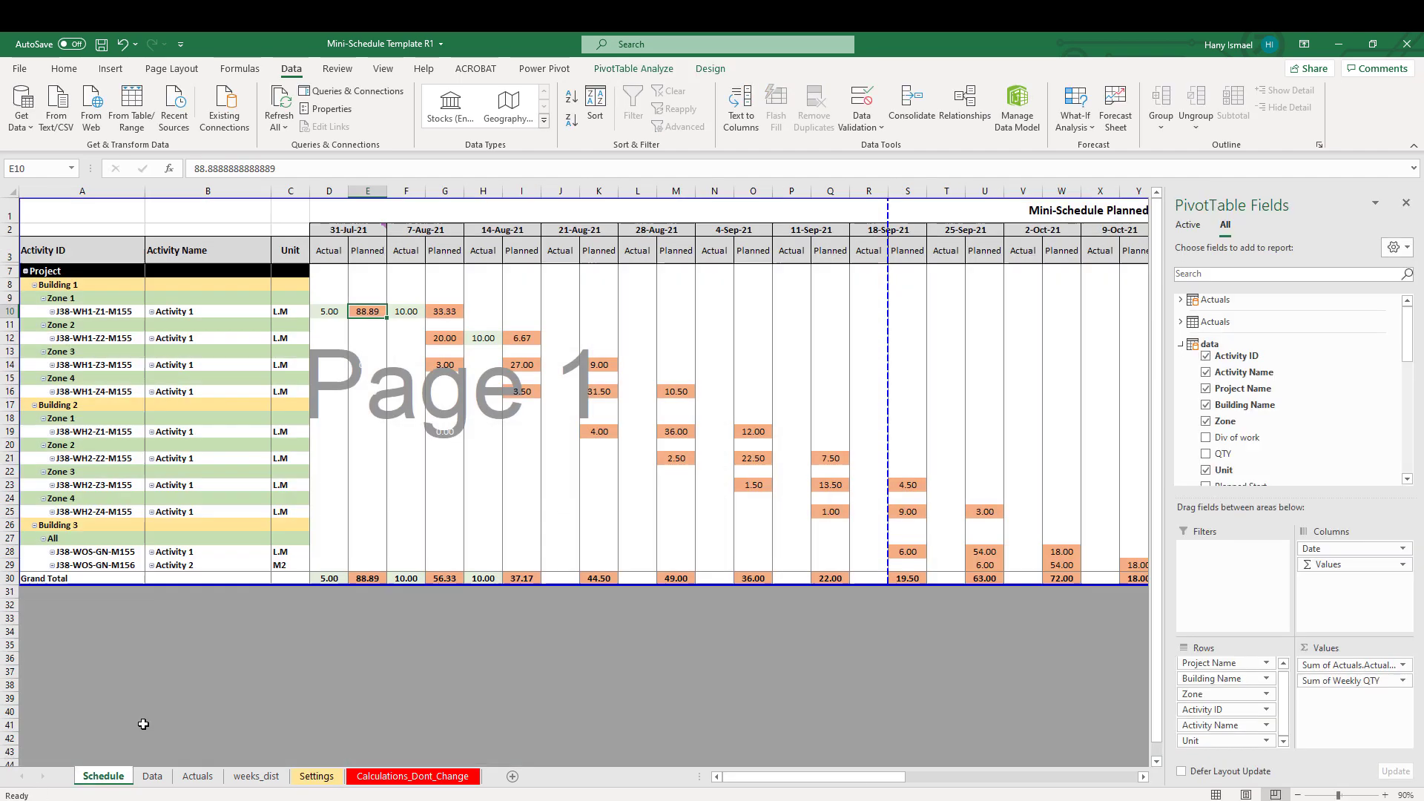
left_click(279, 126)
left_click(296, 171)
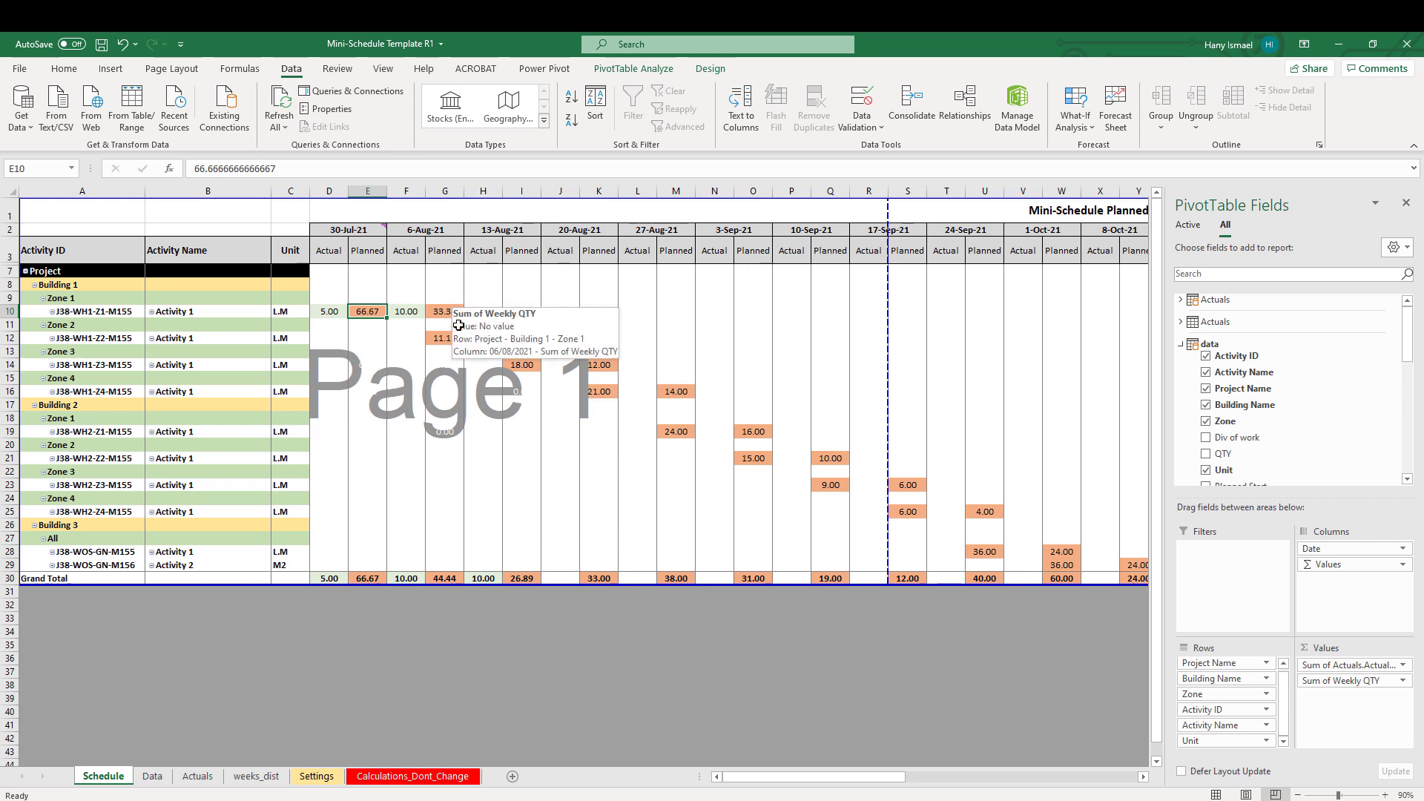
mouse_move(352, 311)
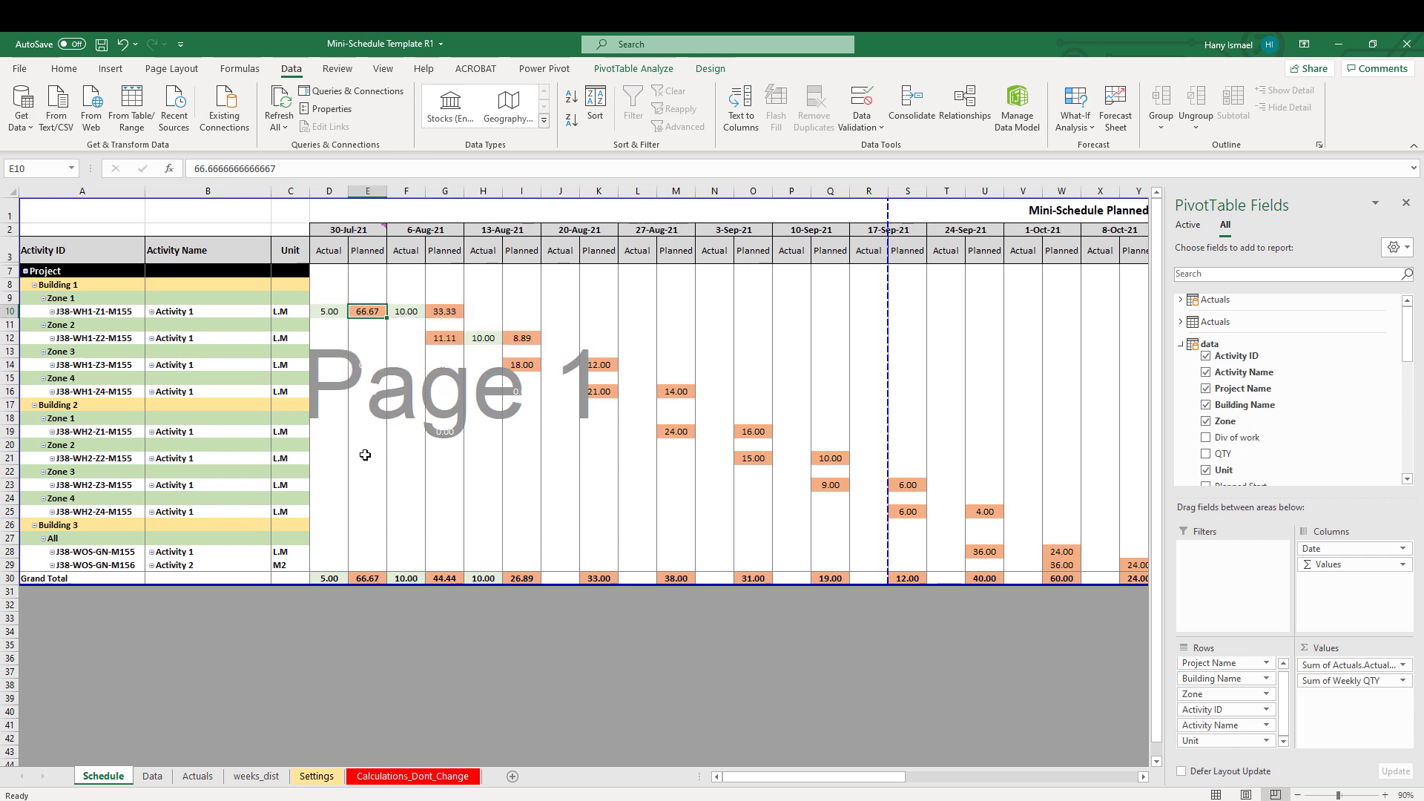
left_click(316, 775)
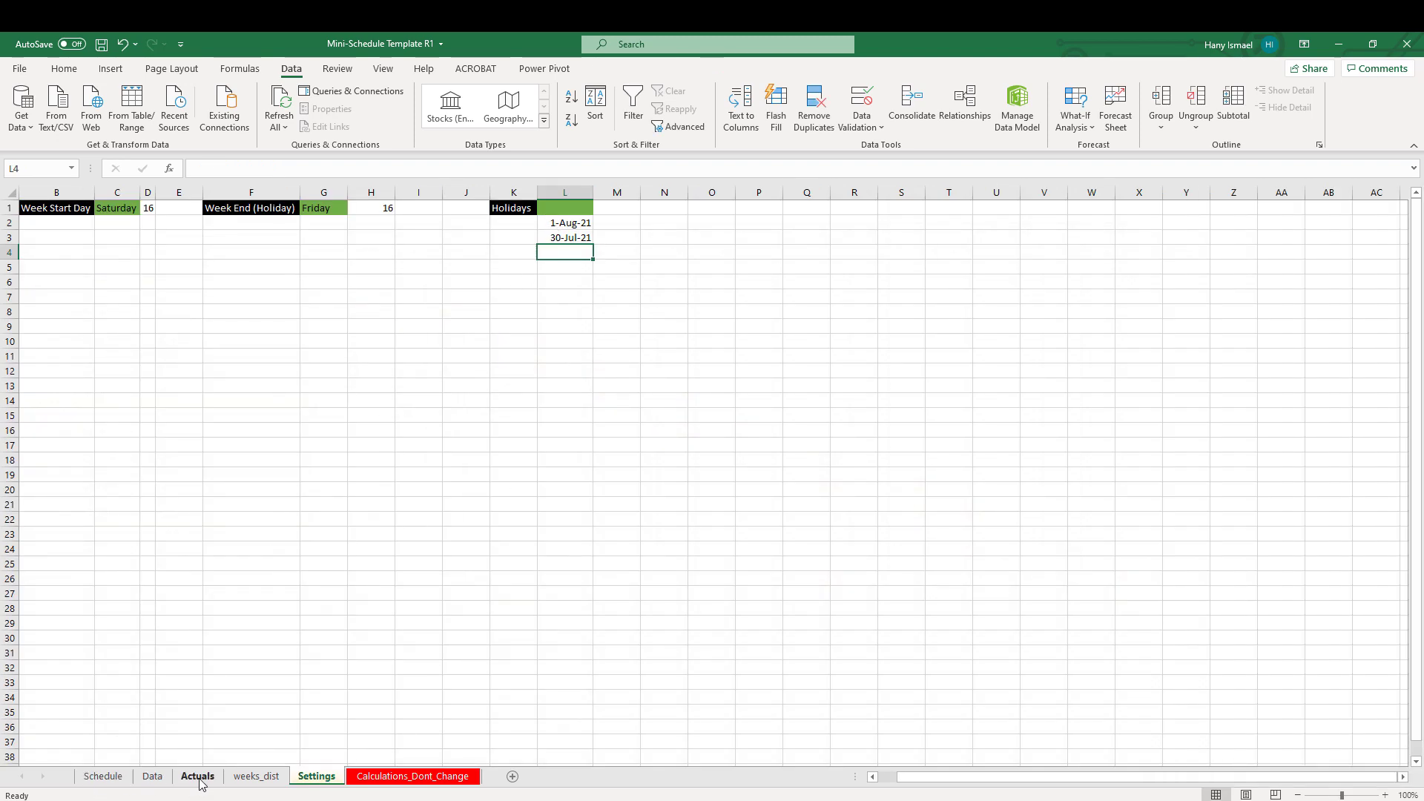
Step: Open the Actuals sheet and look at the first entry's activity ID (A4) and week number (B4)
left_click(236, 776)
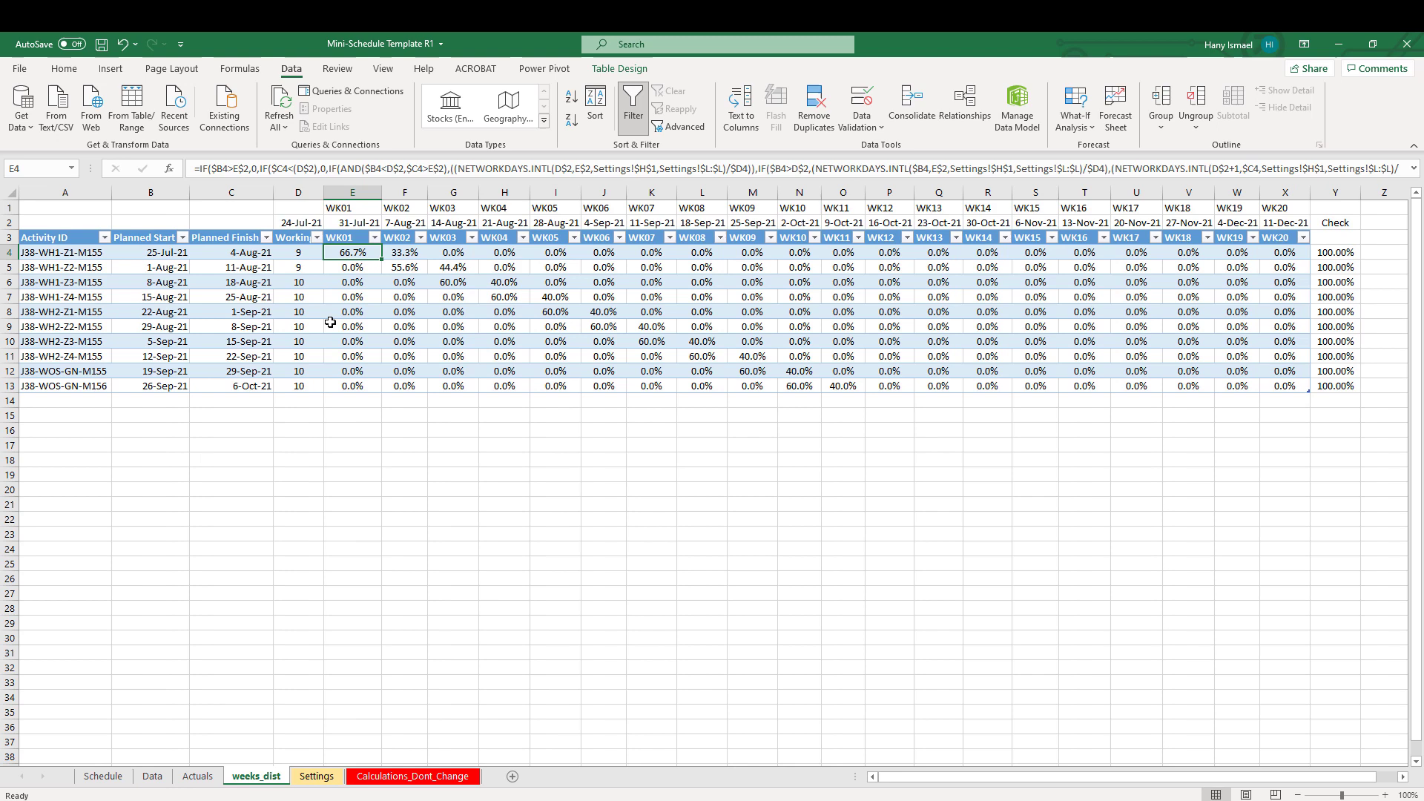
left_click(198, 777)
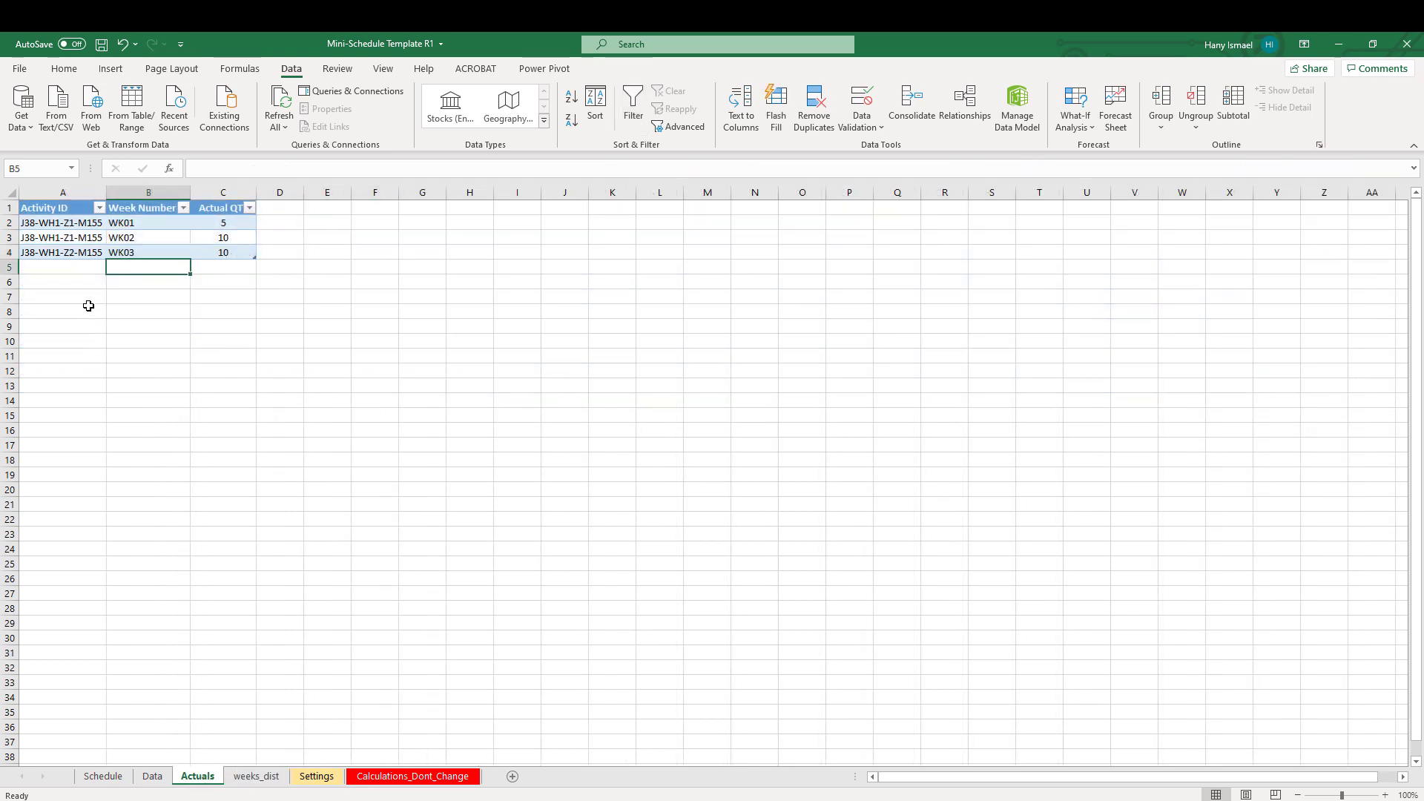
left_click(34, 255)
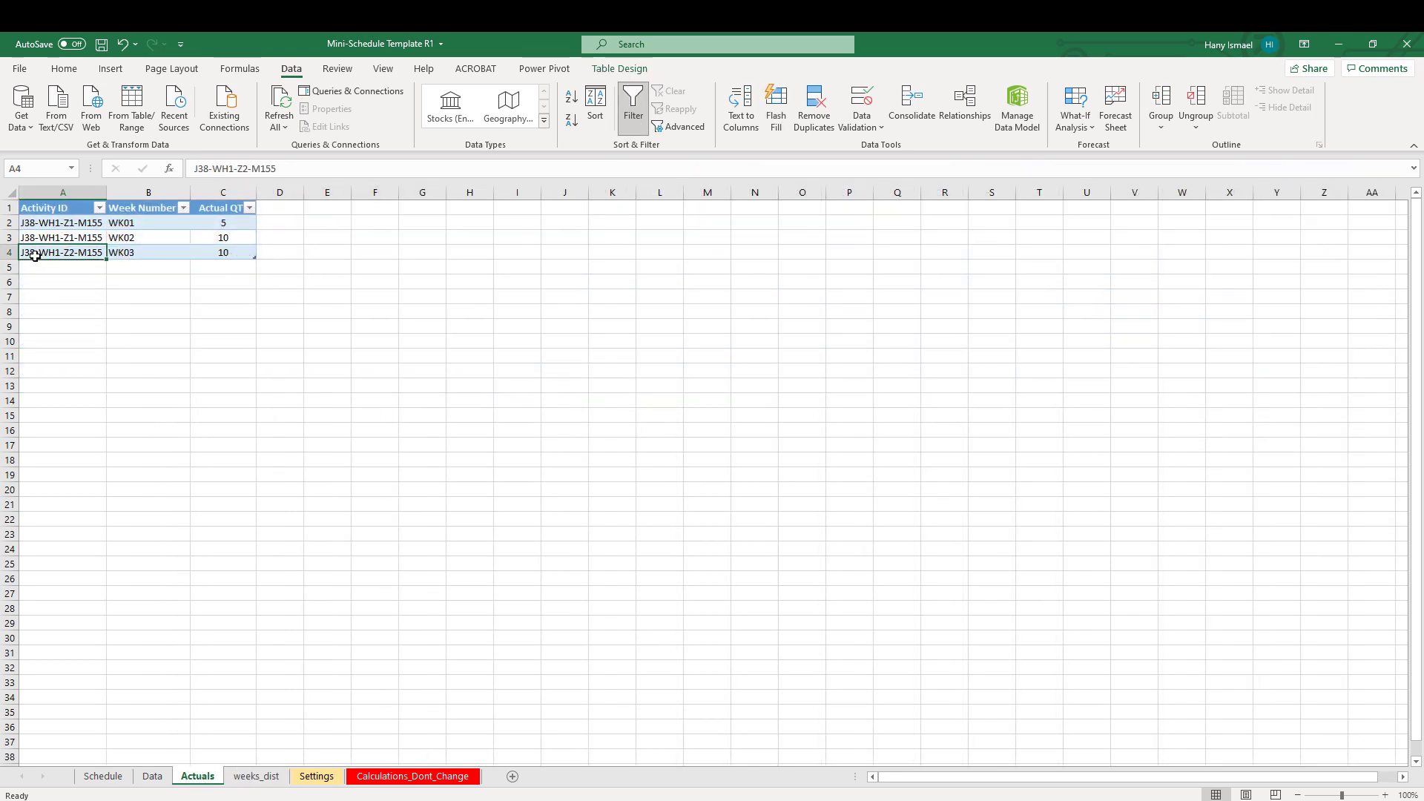
left_click(123, 254)
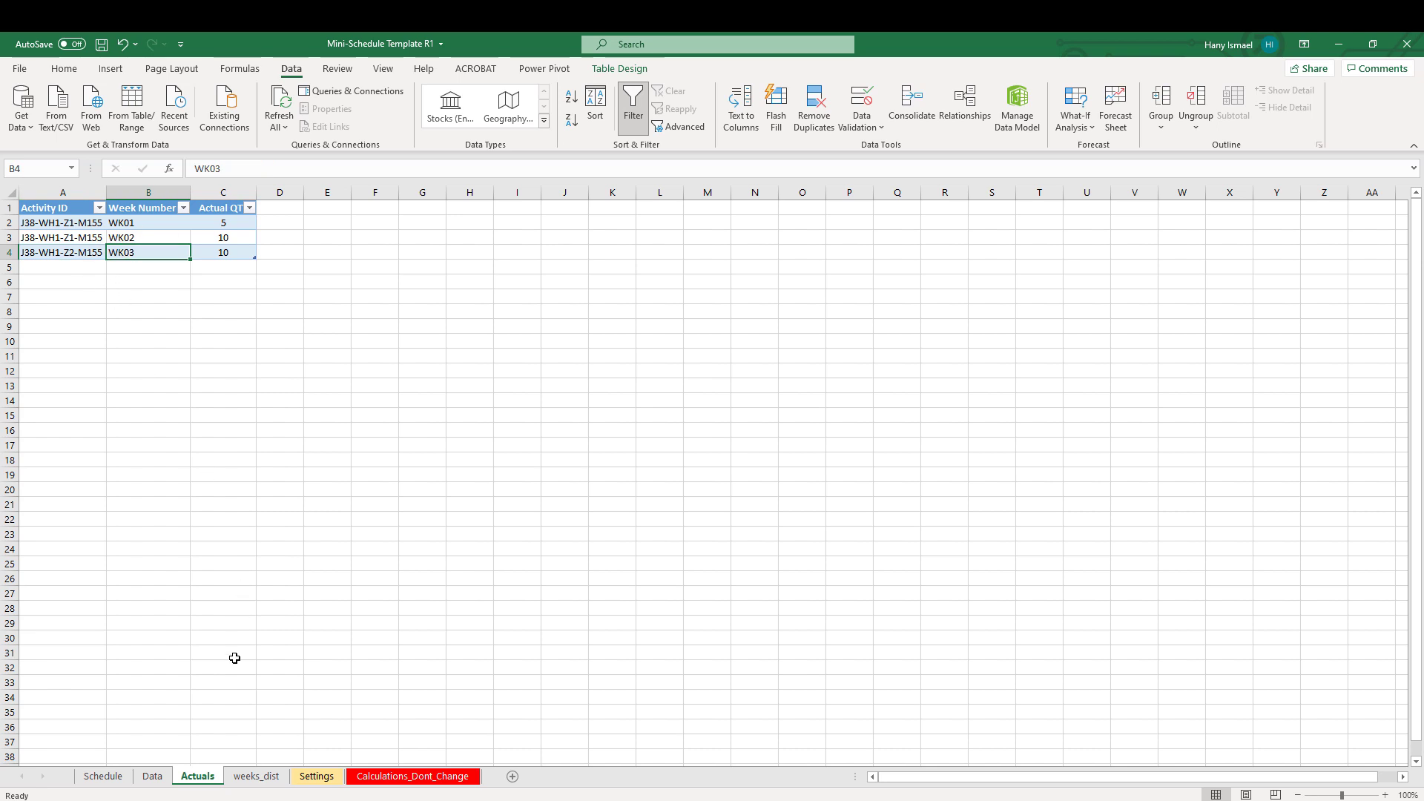
Step: Check the WK01–WK03 labels and their week date formulas in weeks_dist E1:G2
left_click(252, 778)
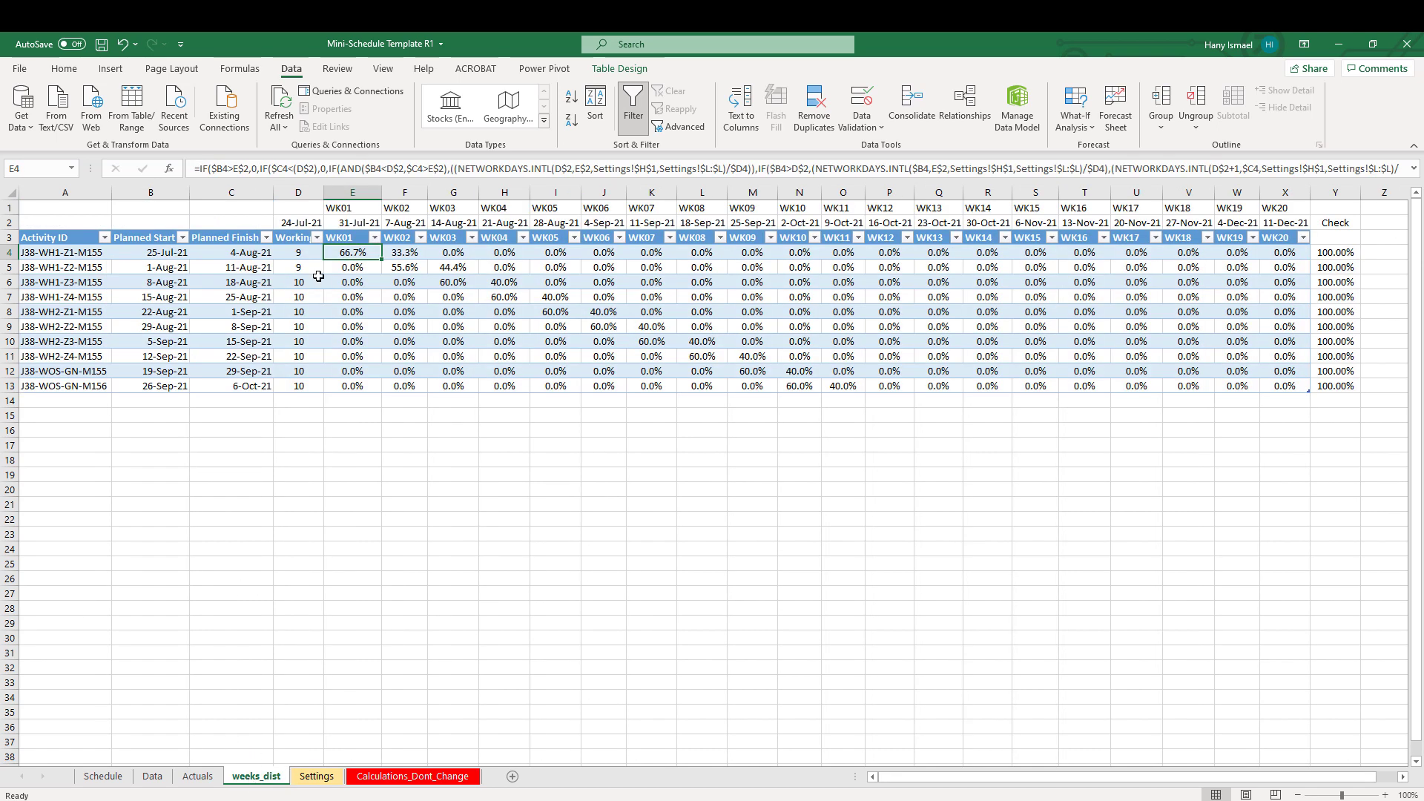
left_click(345, 209)
left_click(349, 224)
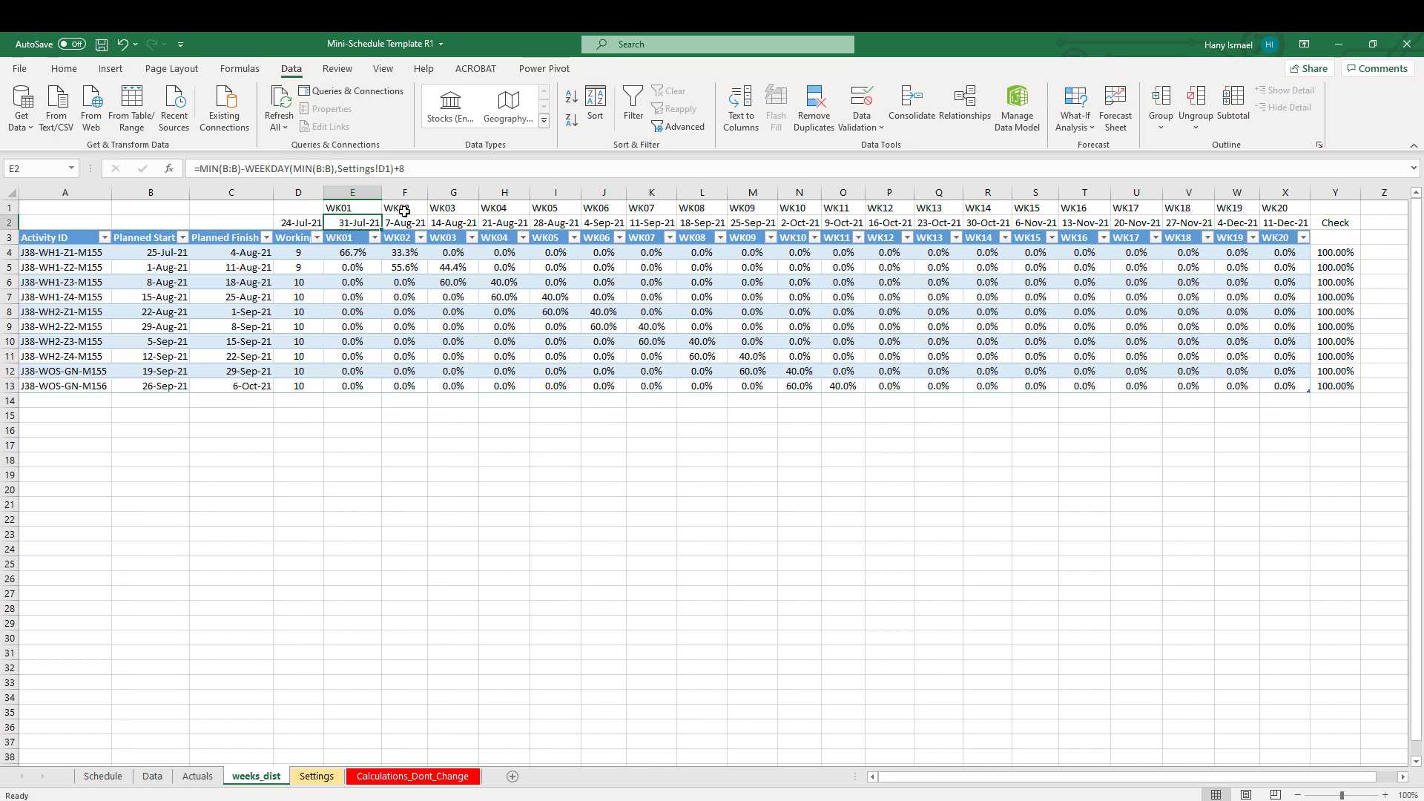
left_click(404, 212)
left_click(401, 224)
left_click(450, 210)
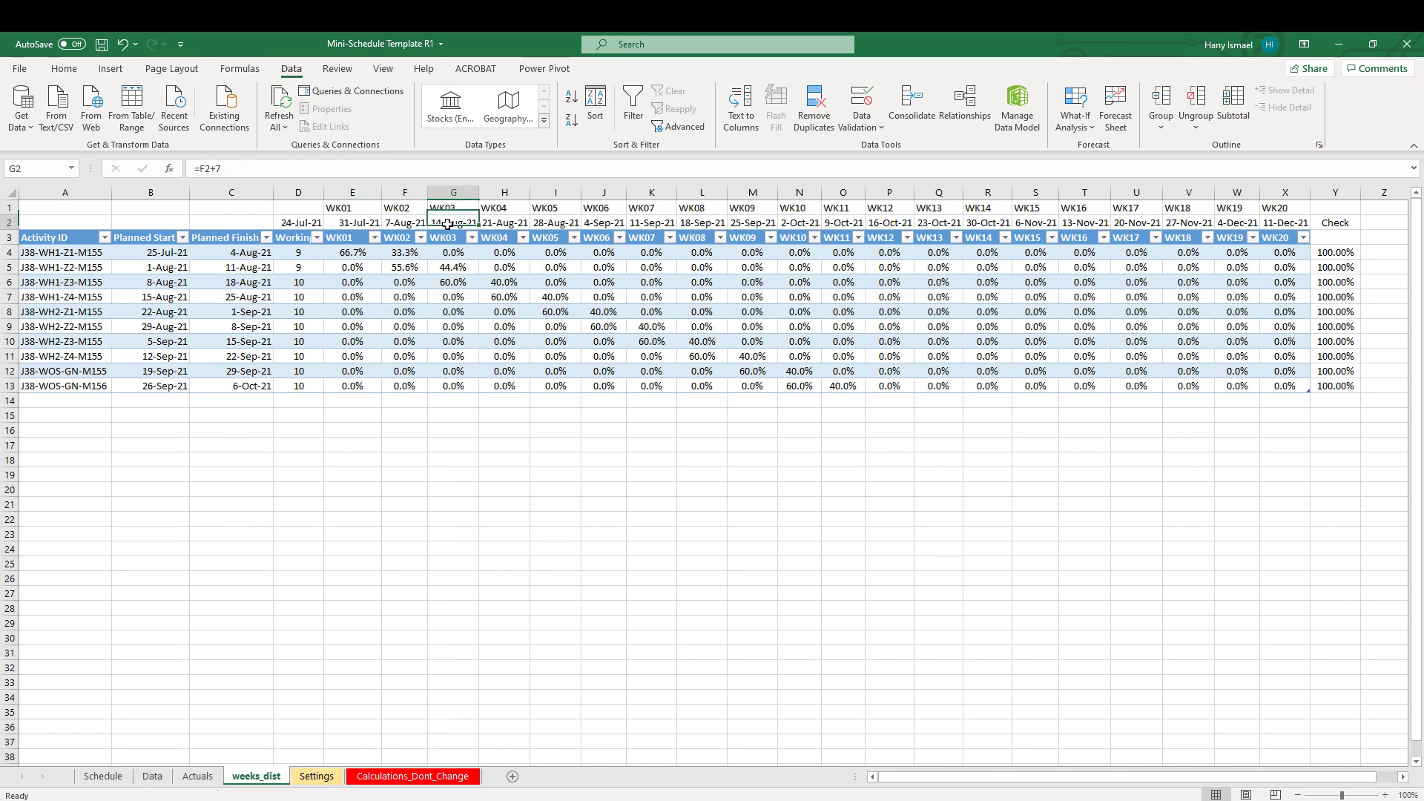
left_click(450, 224)
Step: View the Data sheet, locate the empty row 5 cells on Actuals, then return to Schedule
left_click(153, 776)
left_click(181, 776)
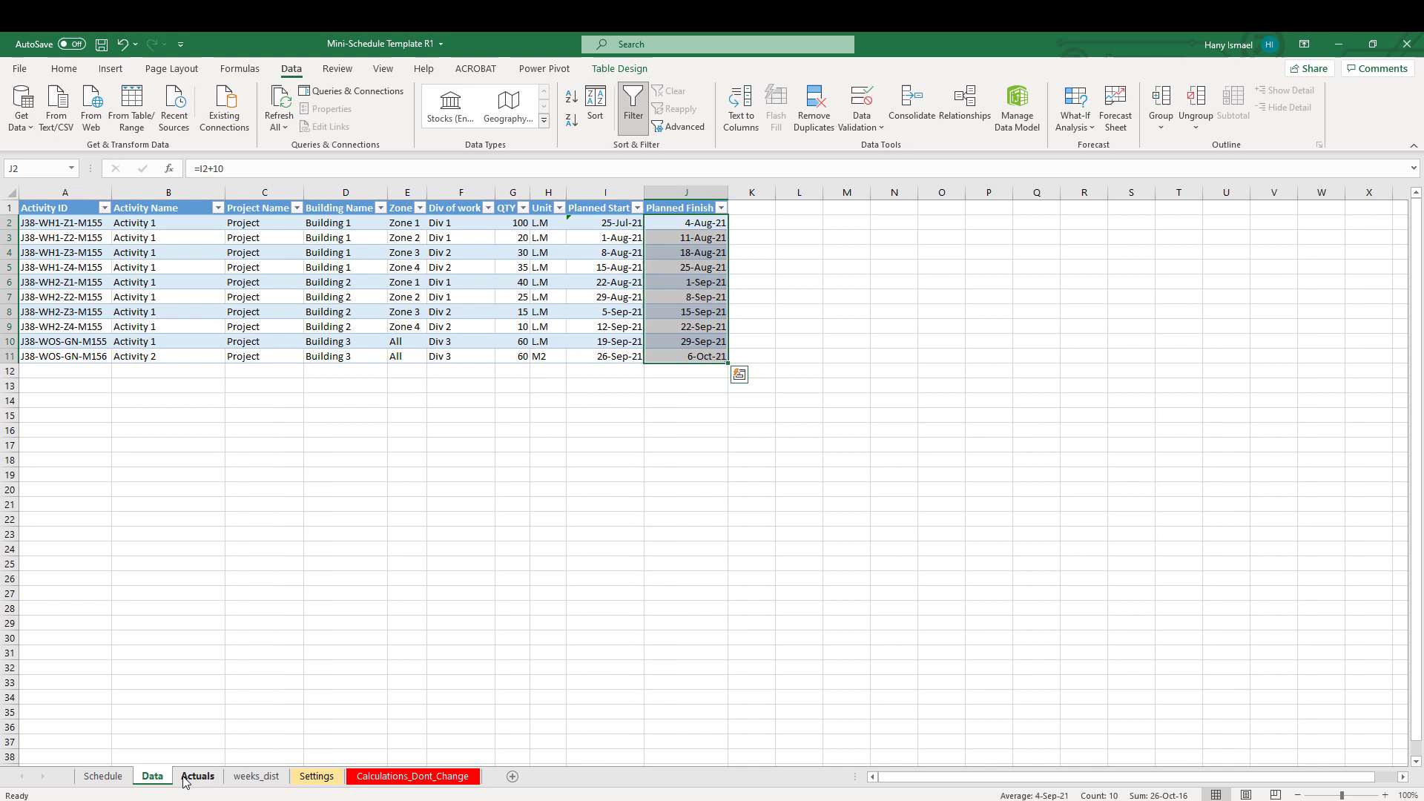
left_click(78, 269)
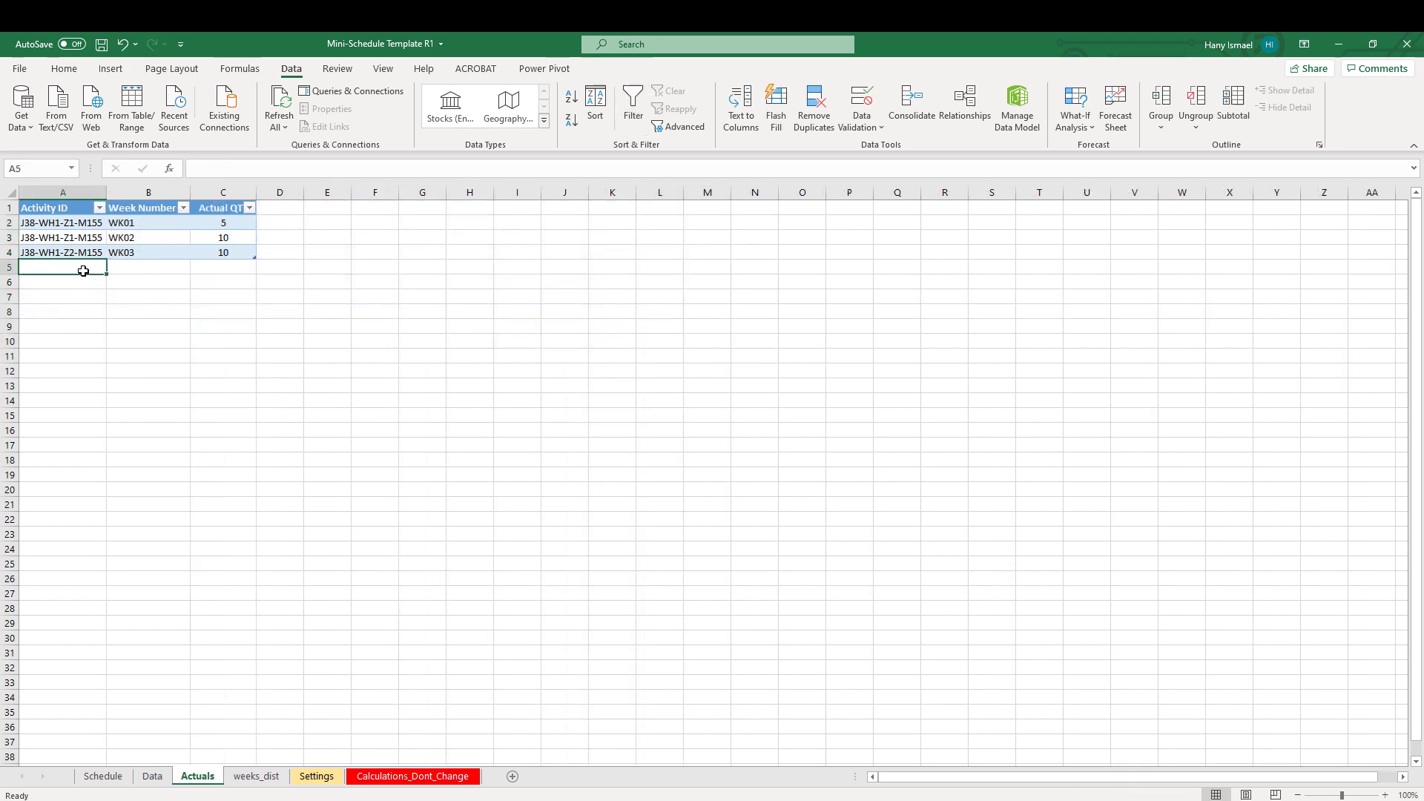
left_click(123, 264)
left_click(224, 265)
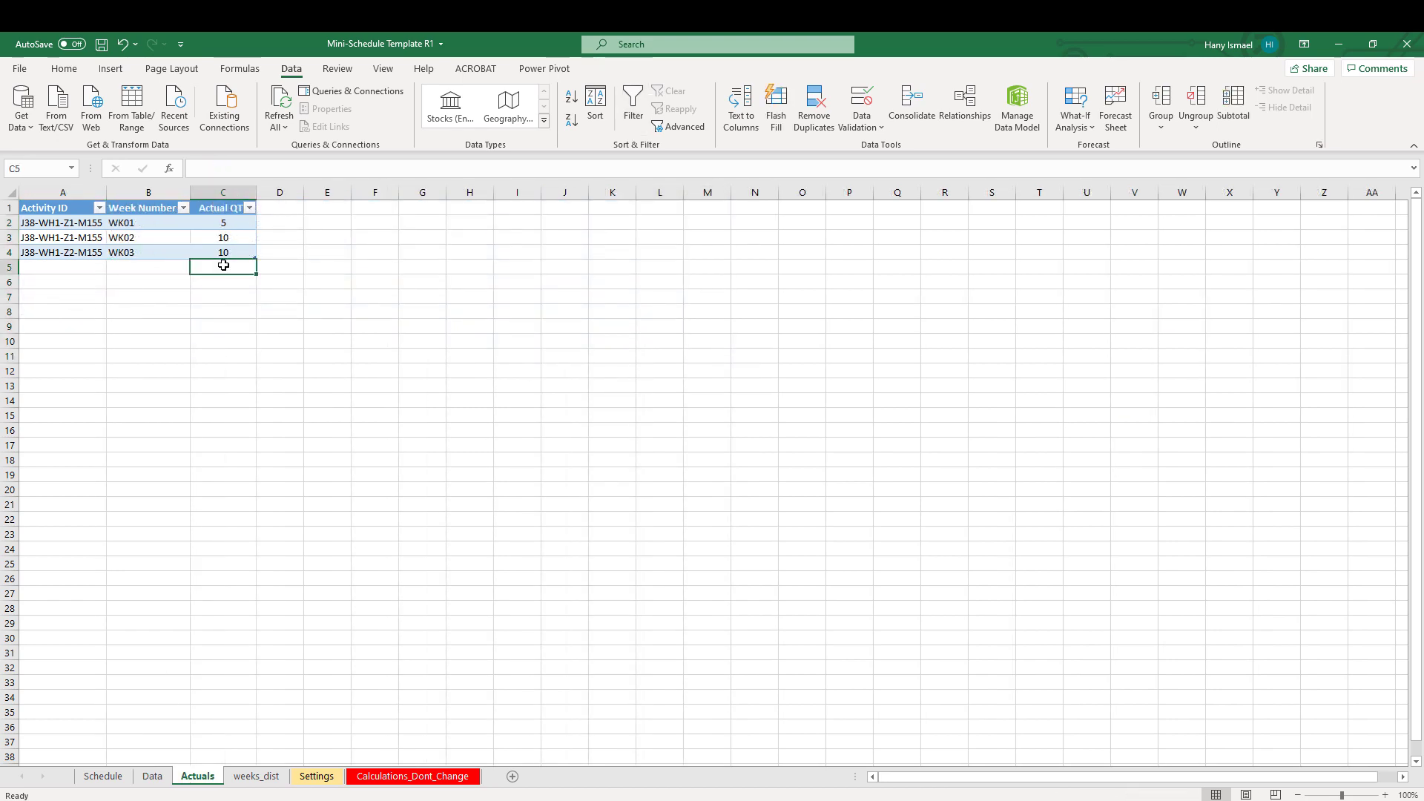
left_click(104, 776)
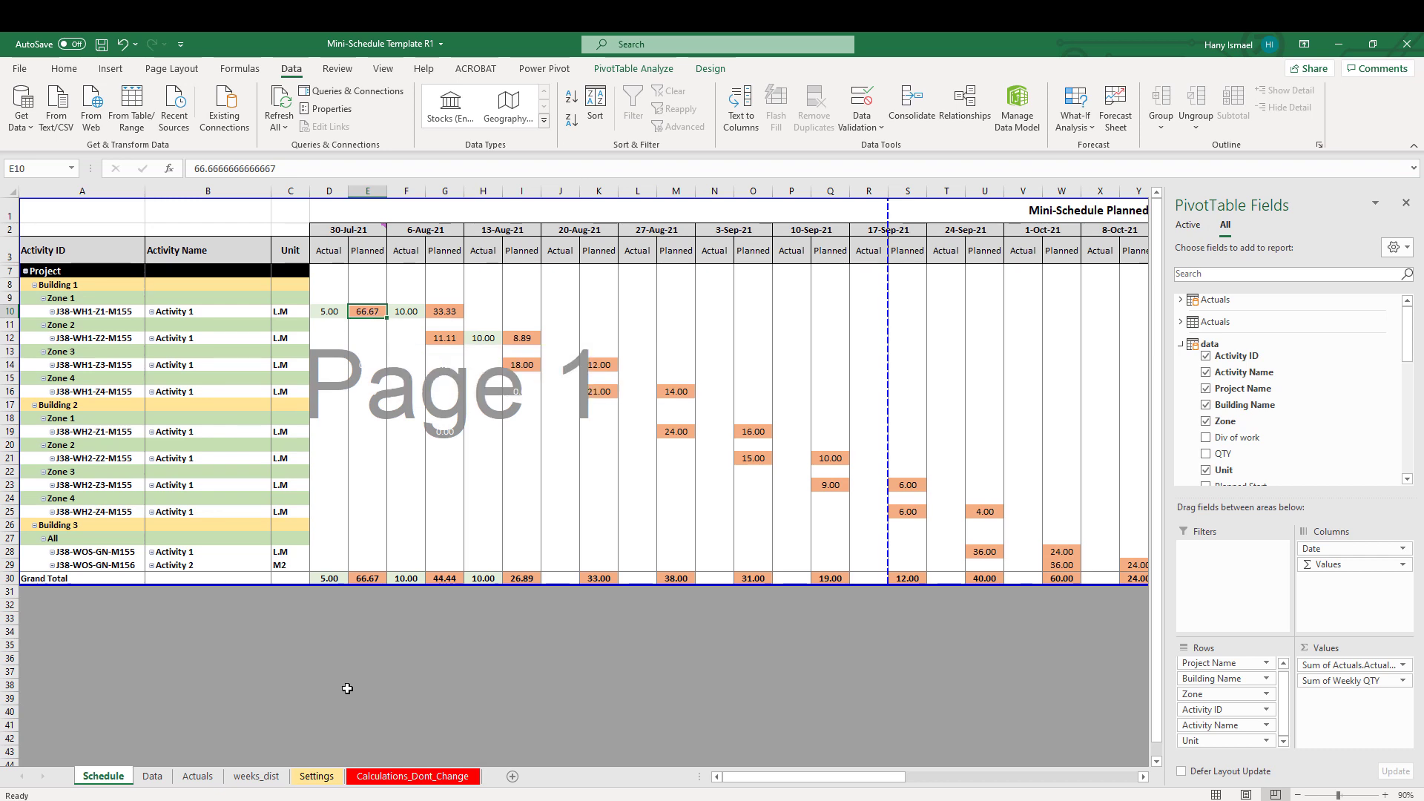
Step: Copy activity ID J38-WH2-Z1-M155 and paste it into Actuals cell A5
right_click(108, 434)
key("c")
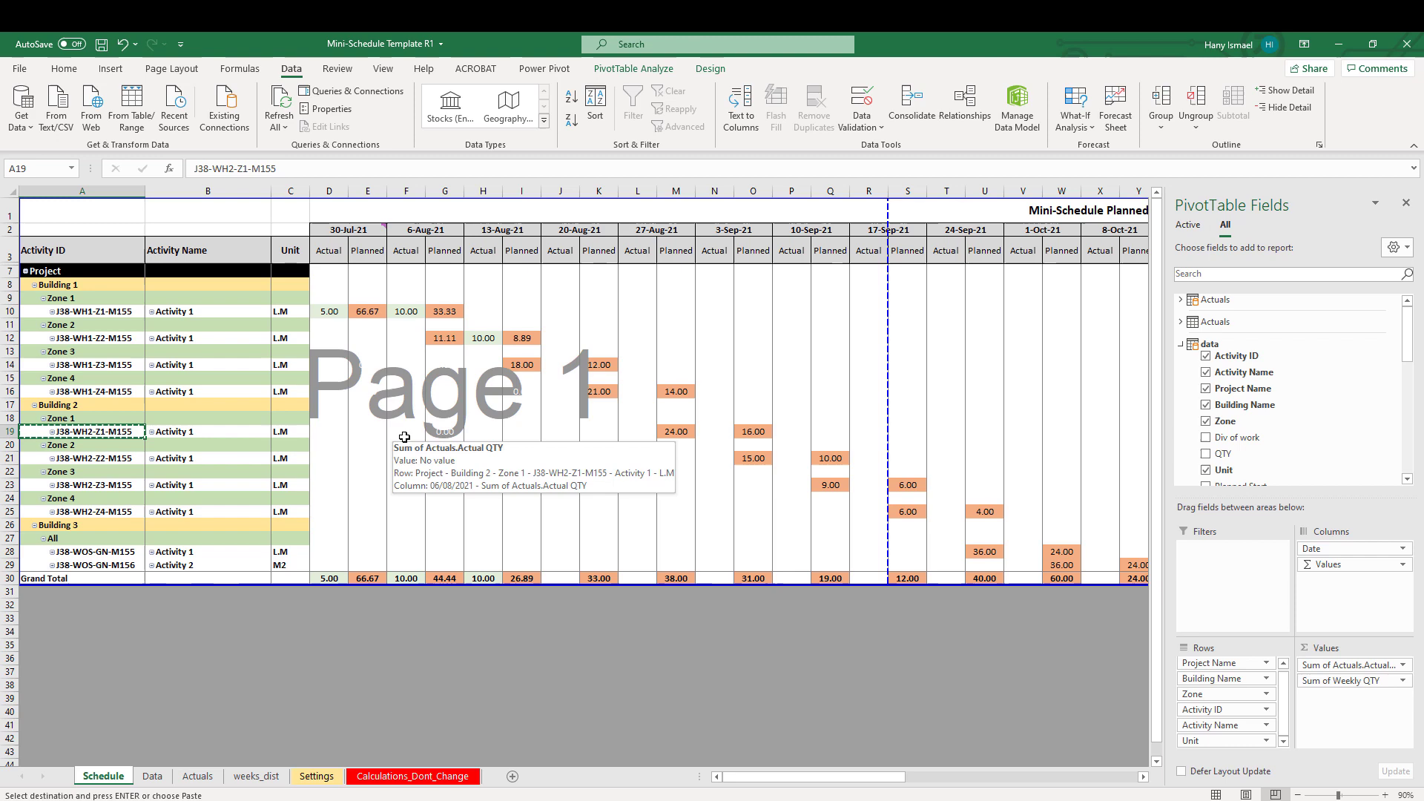
left_click(198, 775)
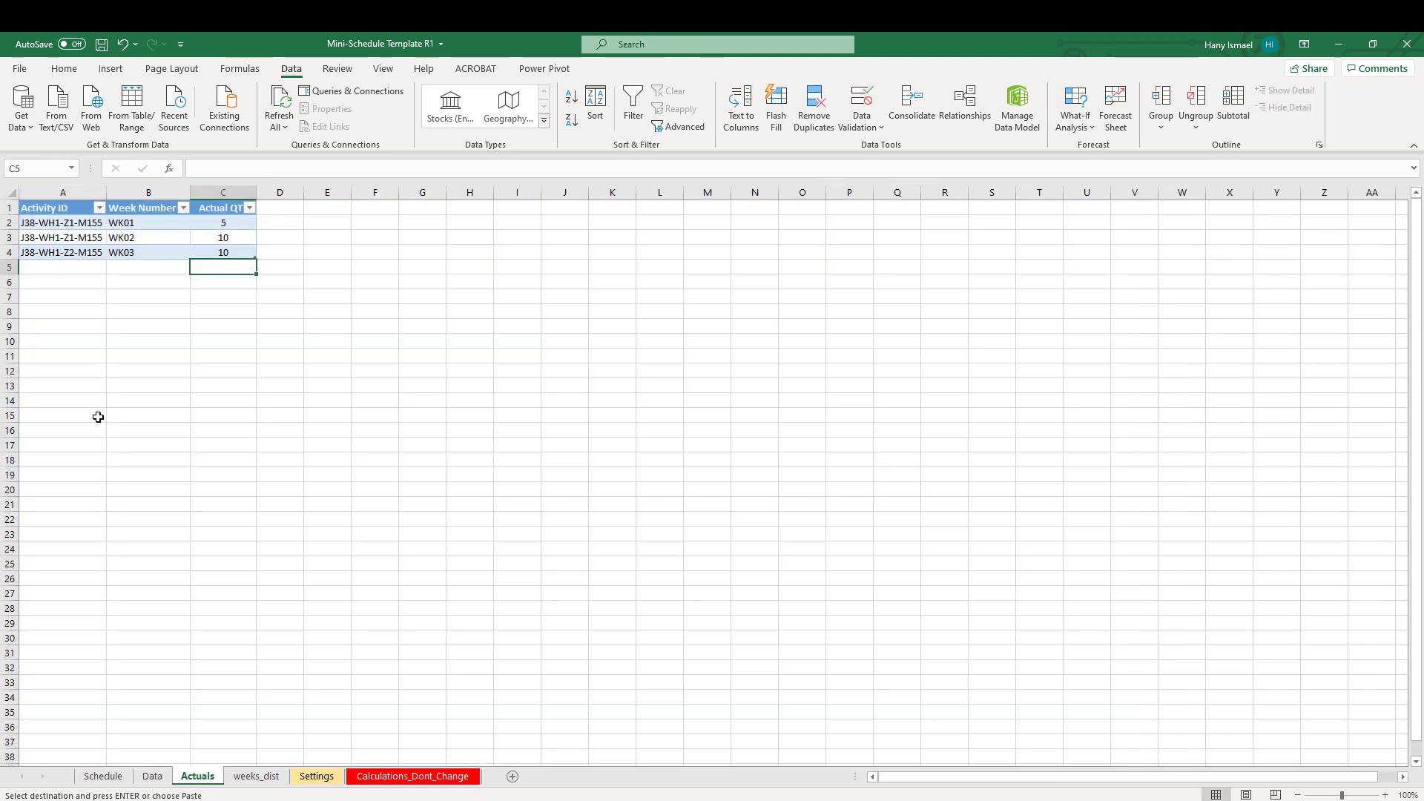
right_click(61, 266)
left_click(119, 340)
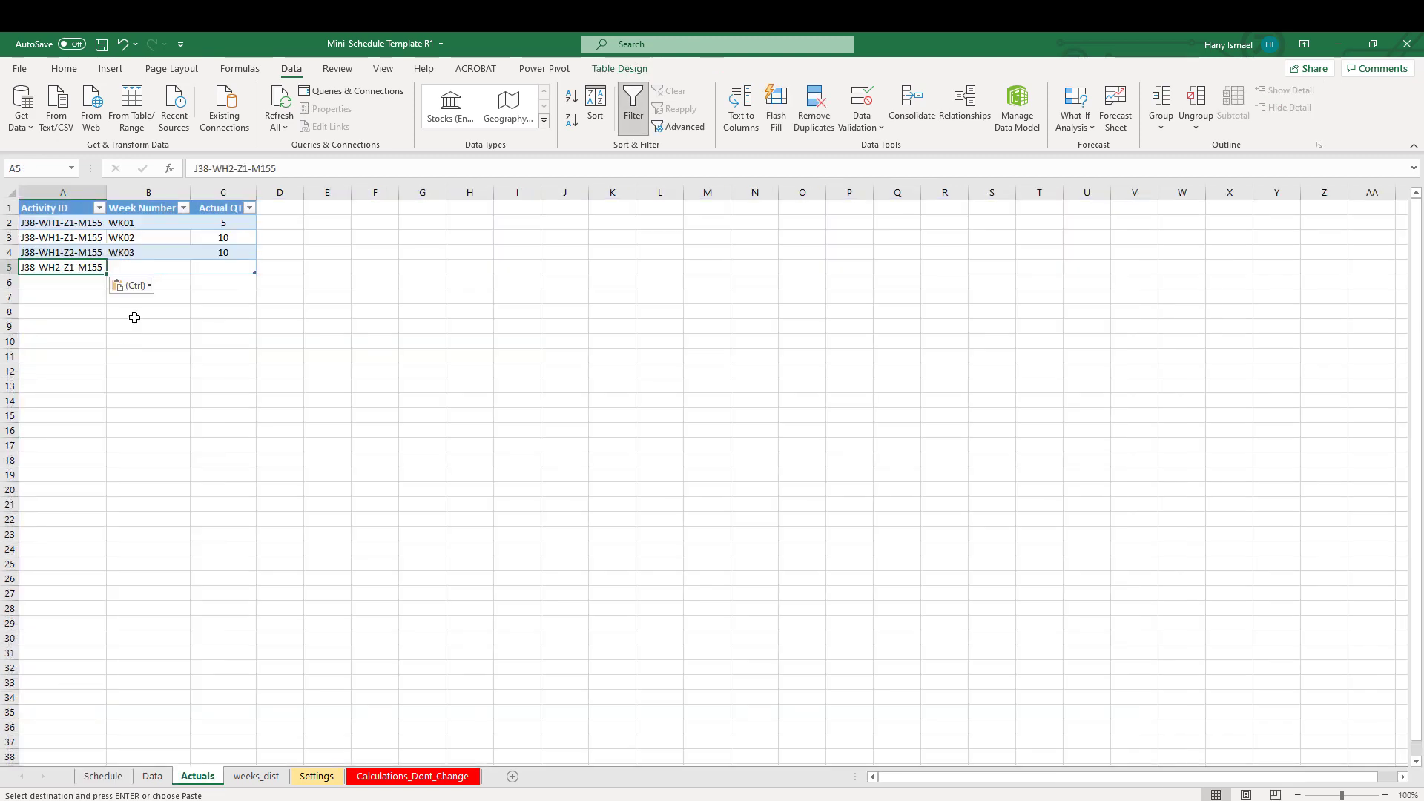
Step: Paste WK02 into B5 and enter a quantity of 25 in C5
left_click(143, 236)
key("ctrl+c")
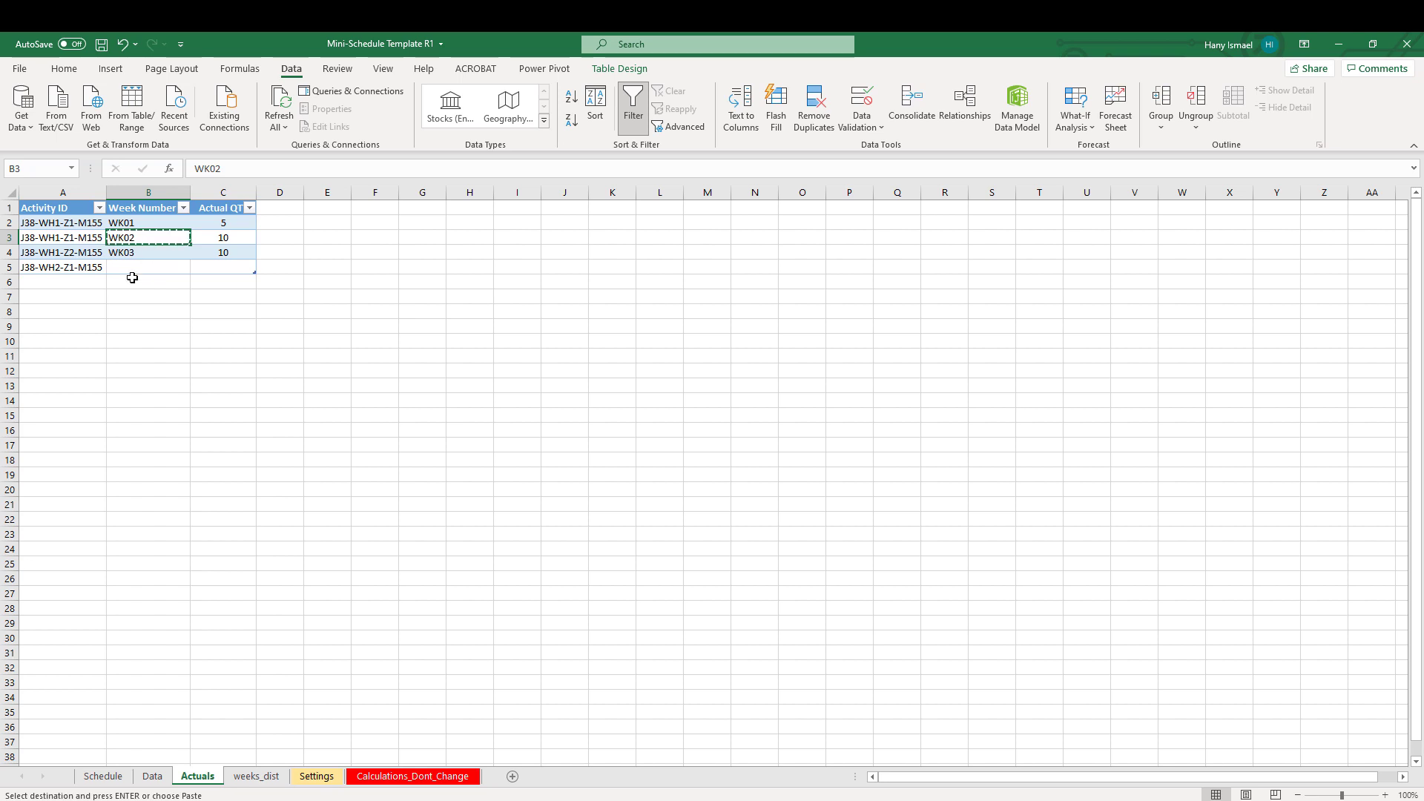
left_click(134, 267)
right_click(133, 266)
left_click(193, 341)
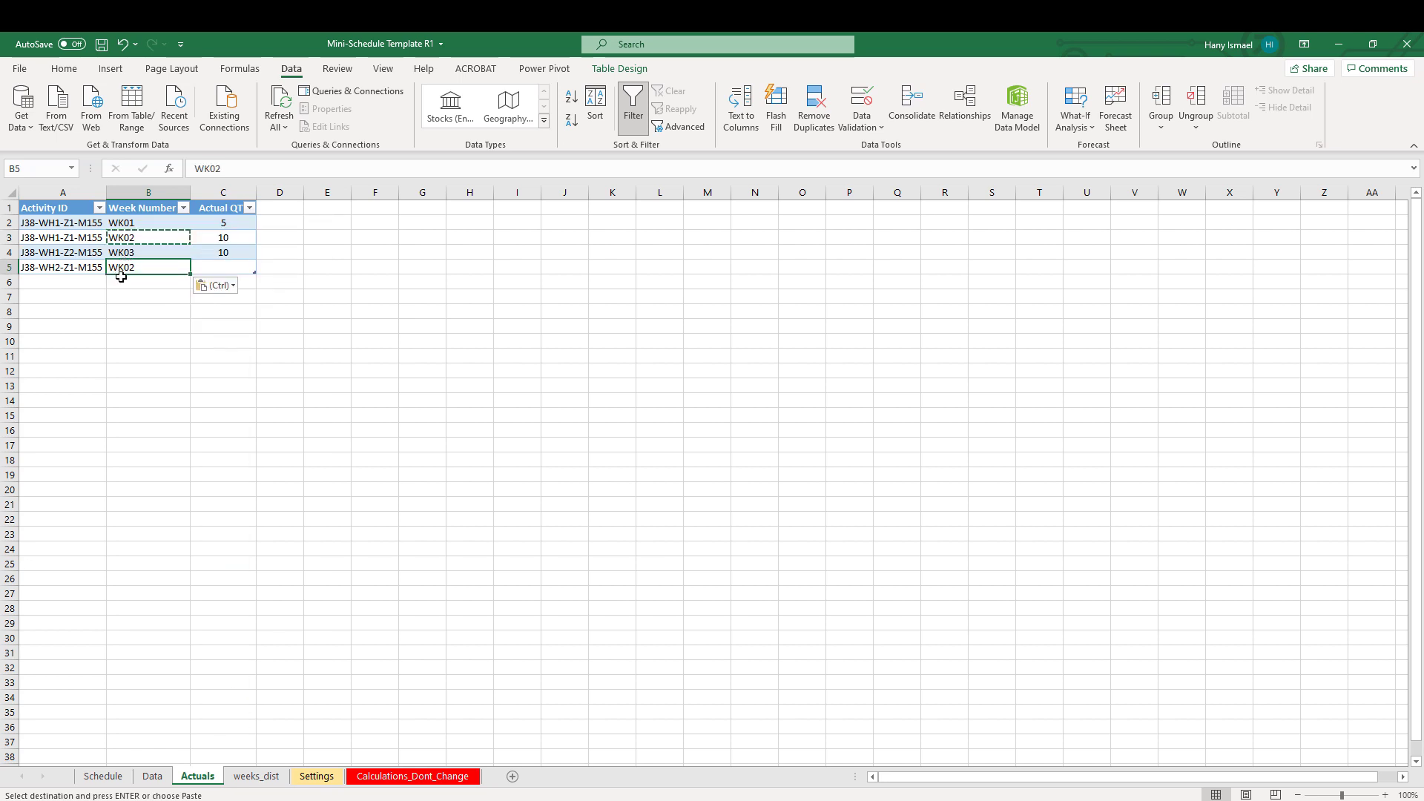
left_click(218, 266)
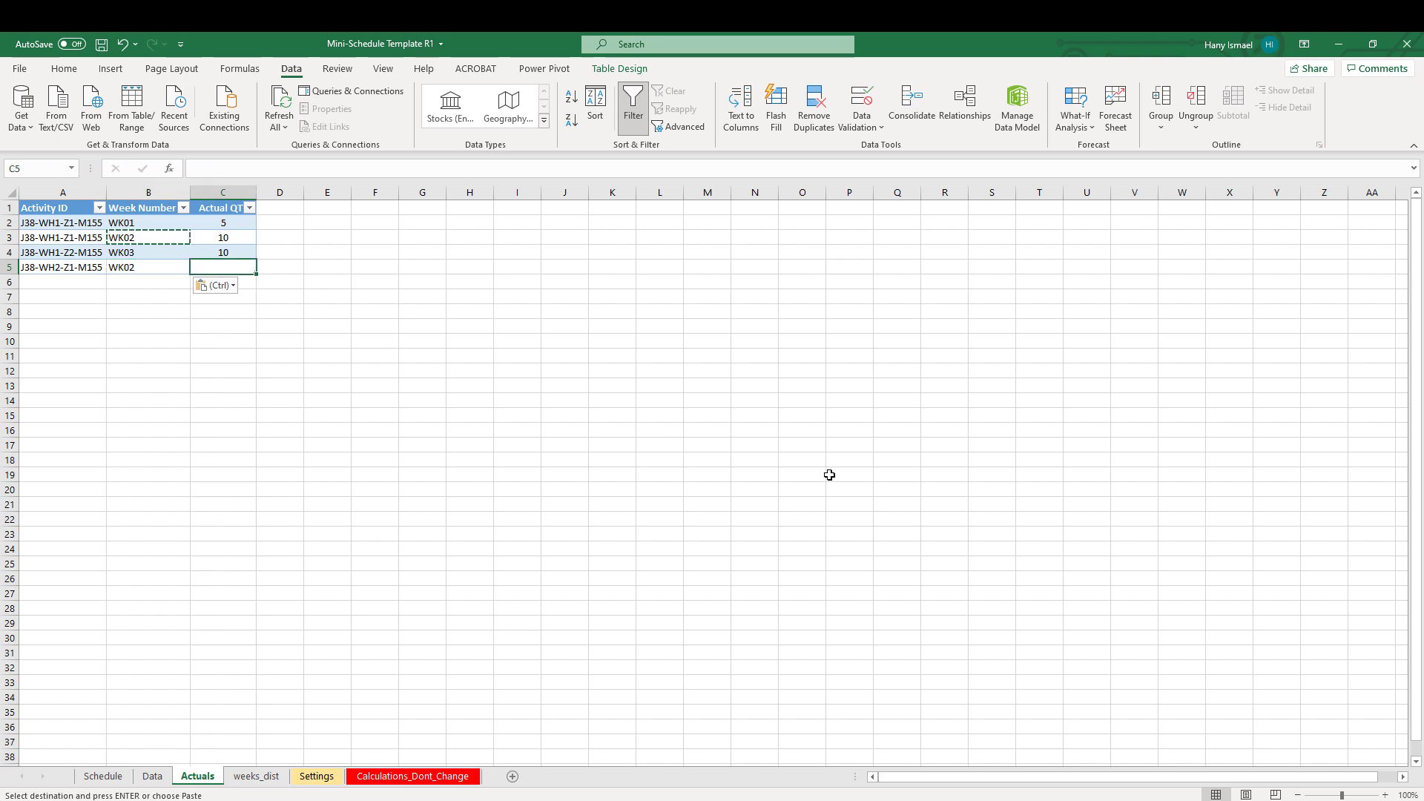
type("25")
left_click(499, 471)
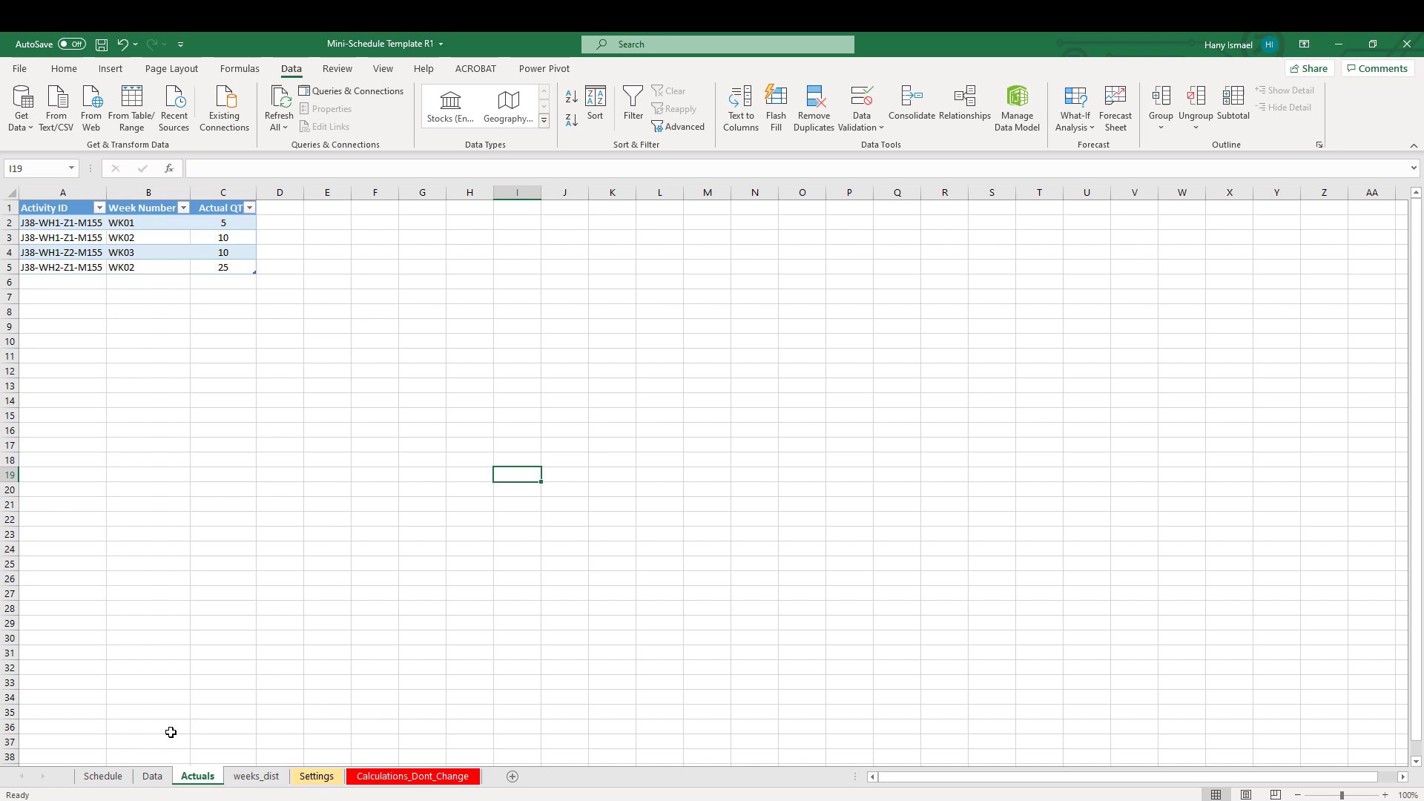
Step: Refresh All on Schedule and verify the 25.00 actual in F19 for the 6-Aug-21 week
left_click(117, 777)
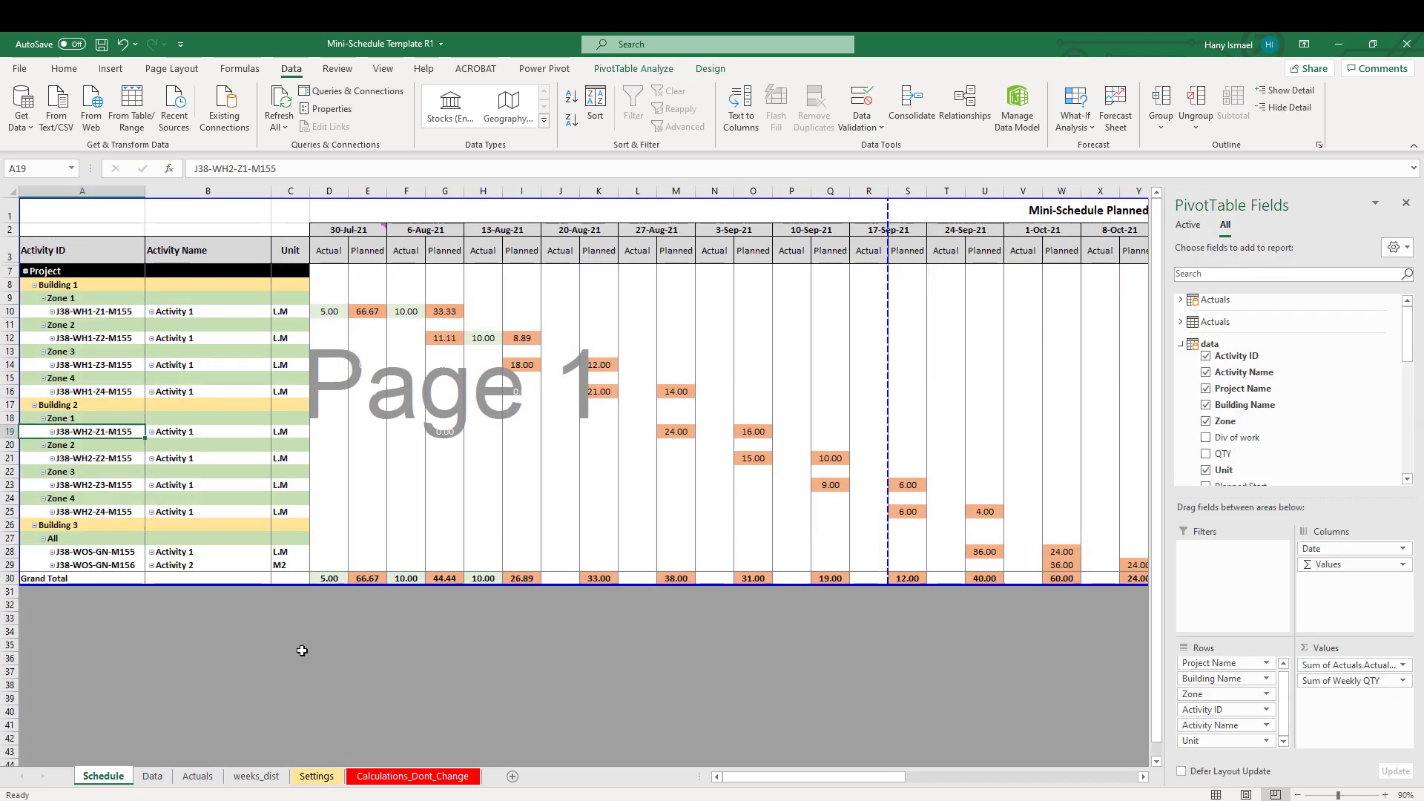
left_click(280, 128)
left_click(307, 146)
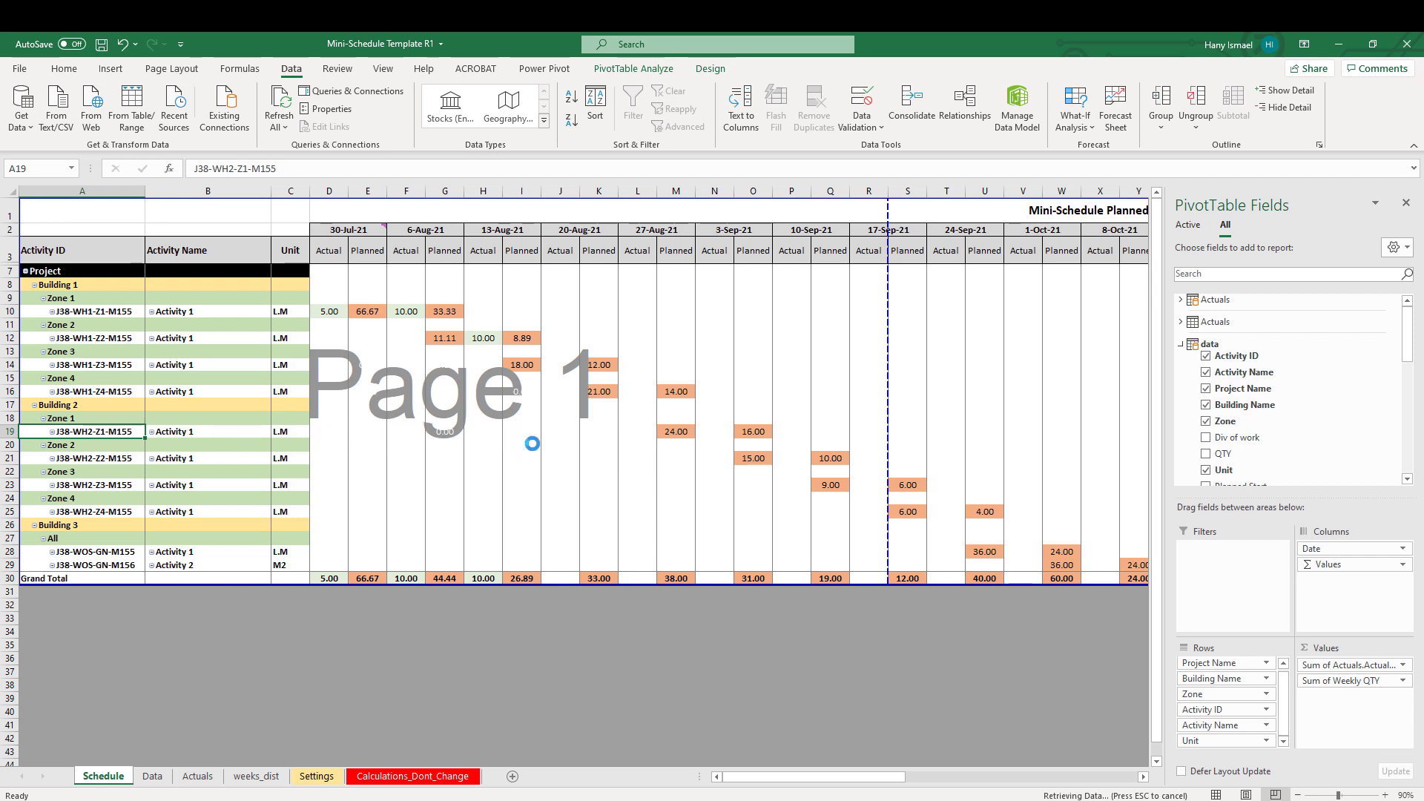
left_click(453, 617)
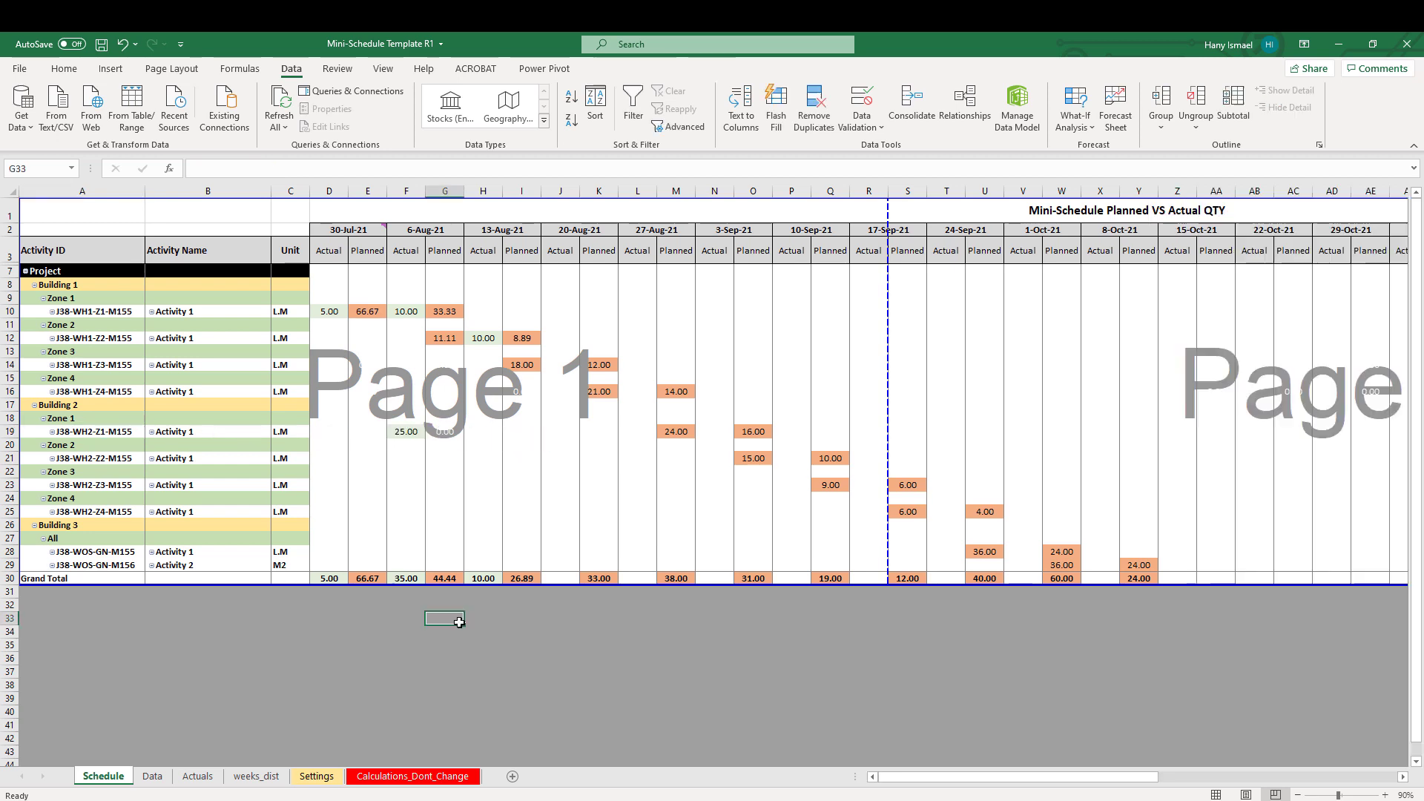
left_click(401, 432)
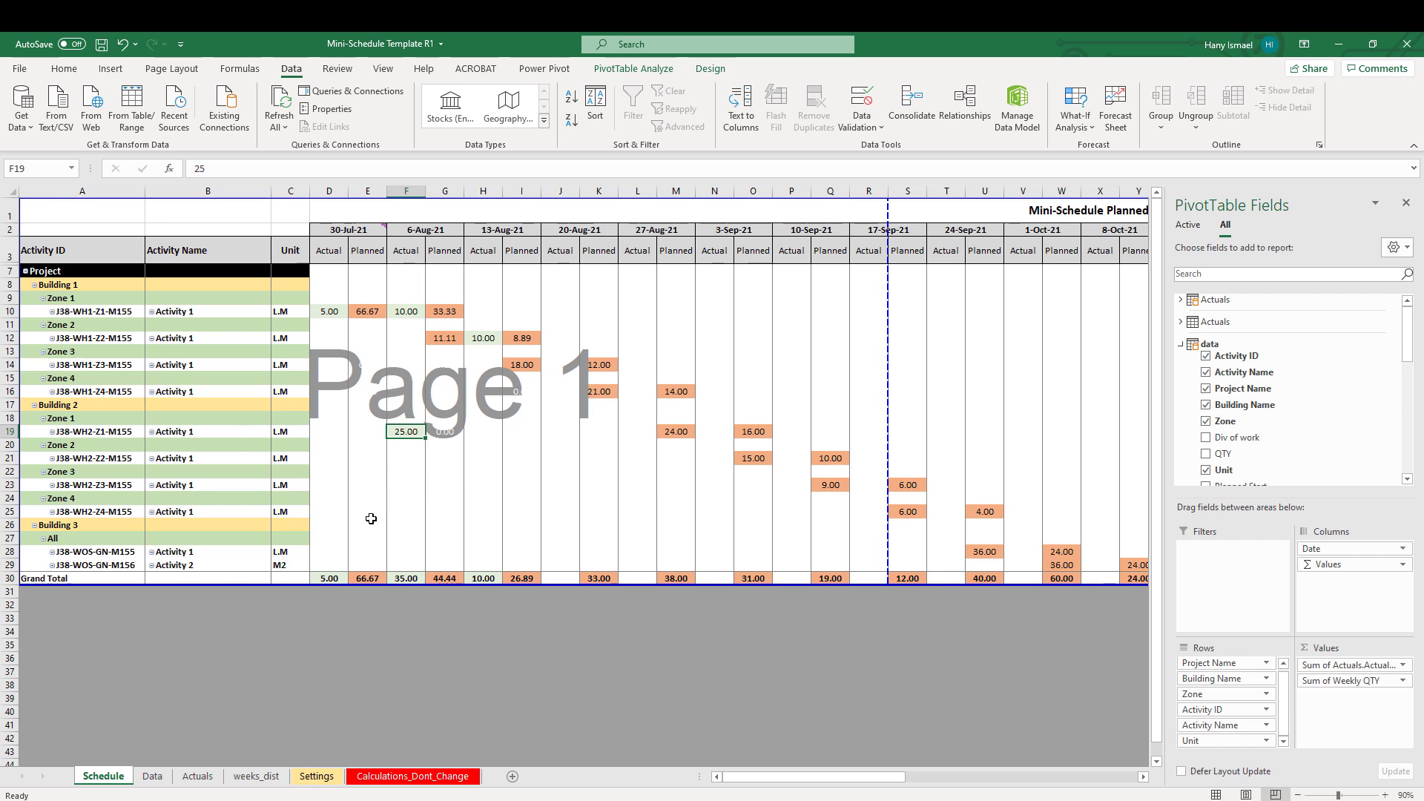
mouse_move(366, 556)
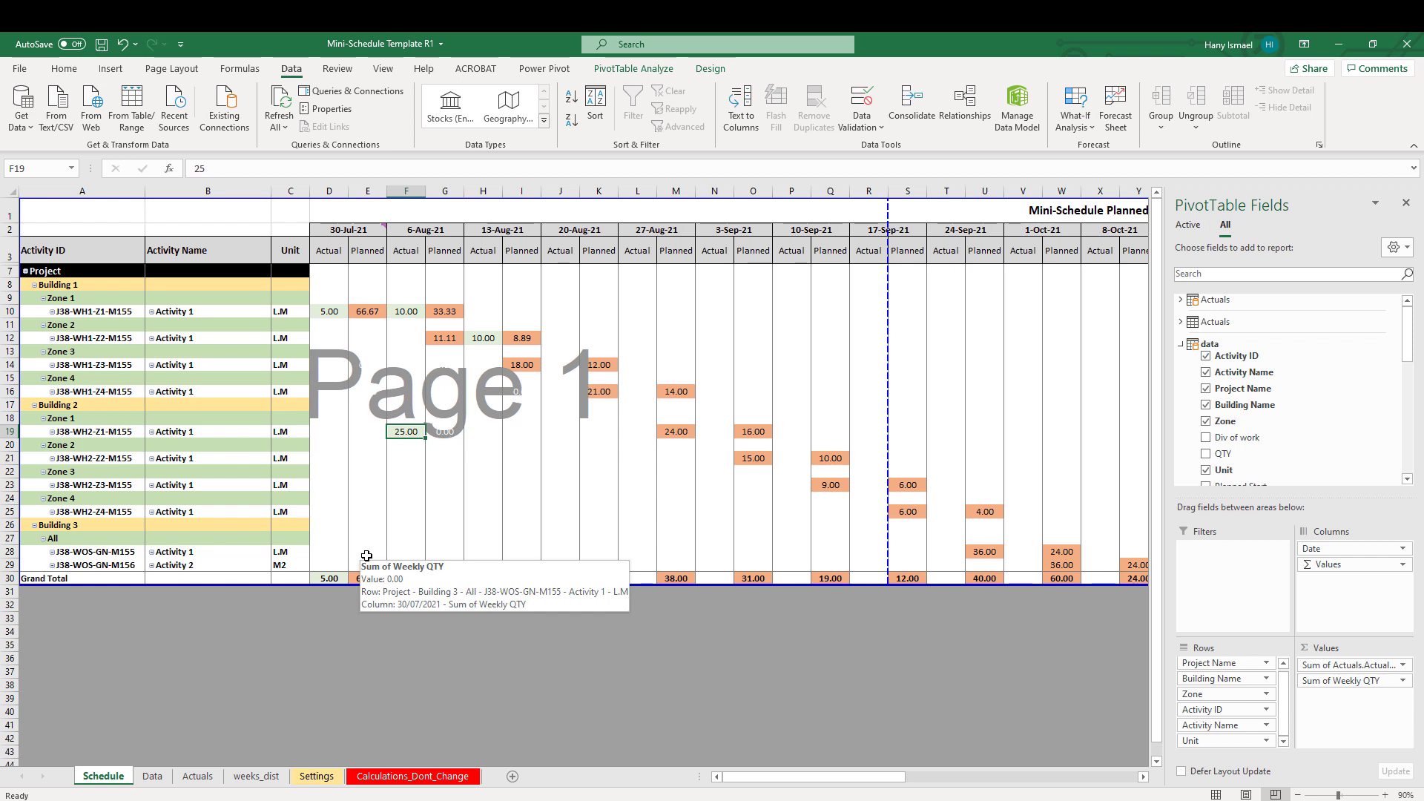
left_click(443, 646)
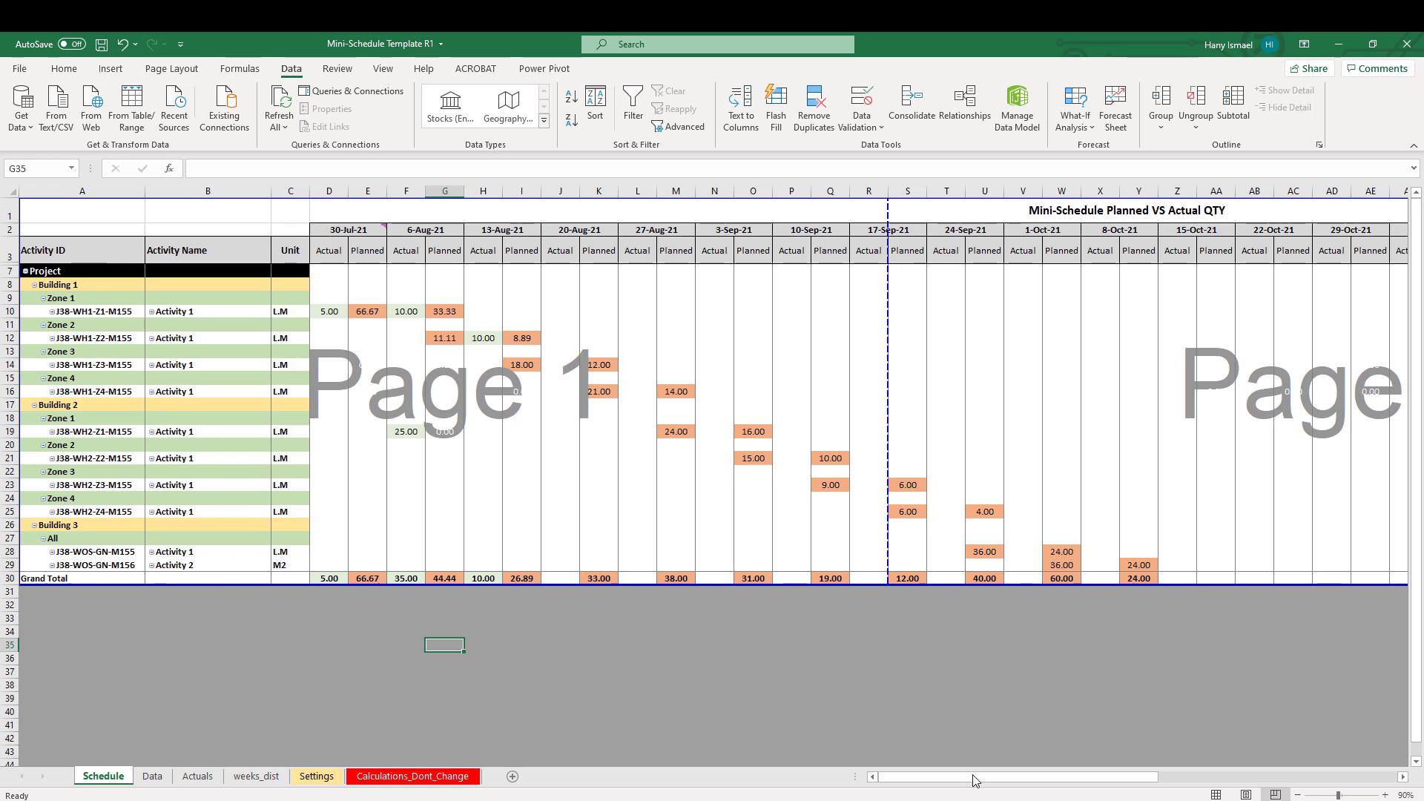
left_click_drag(964, 776, 1167, 775)
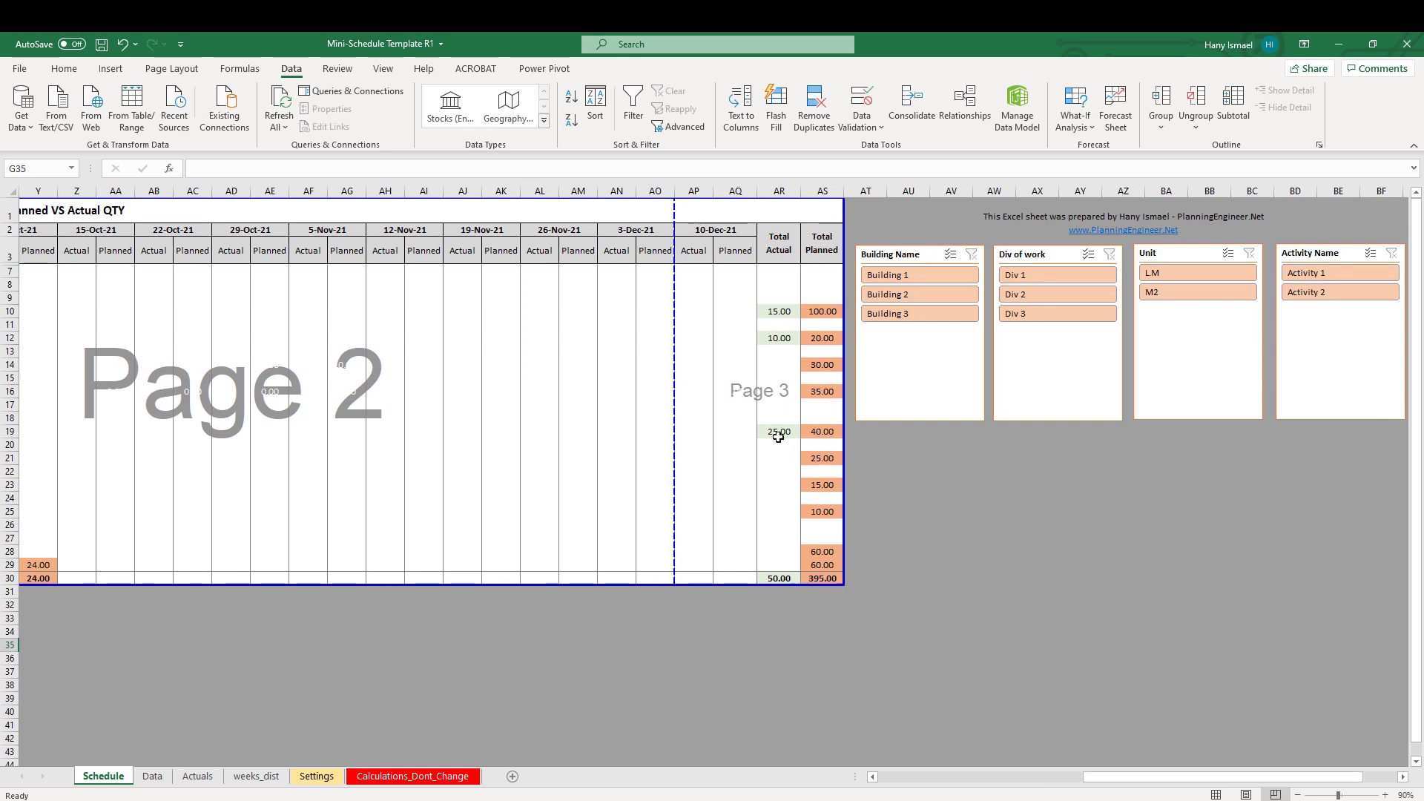
mouse_move(831, 432)
mouse_move(829, 577)
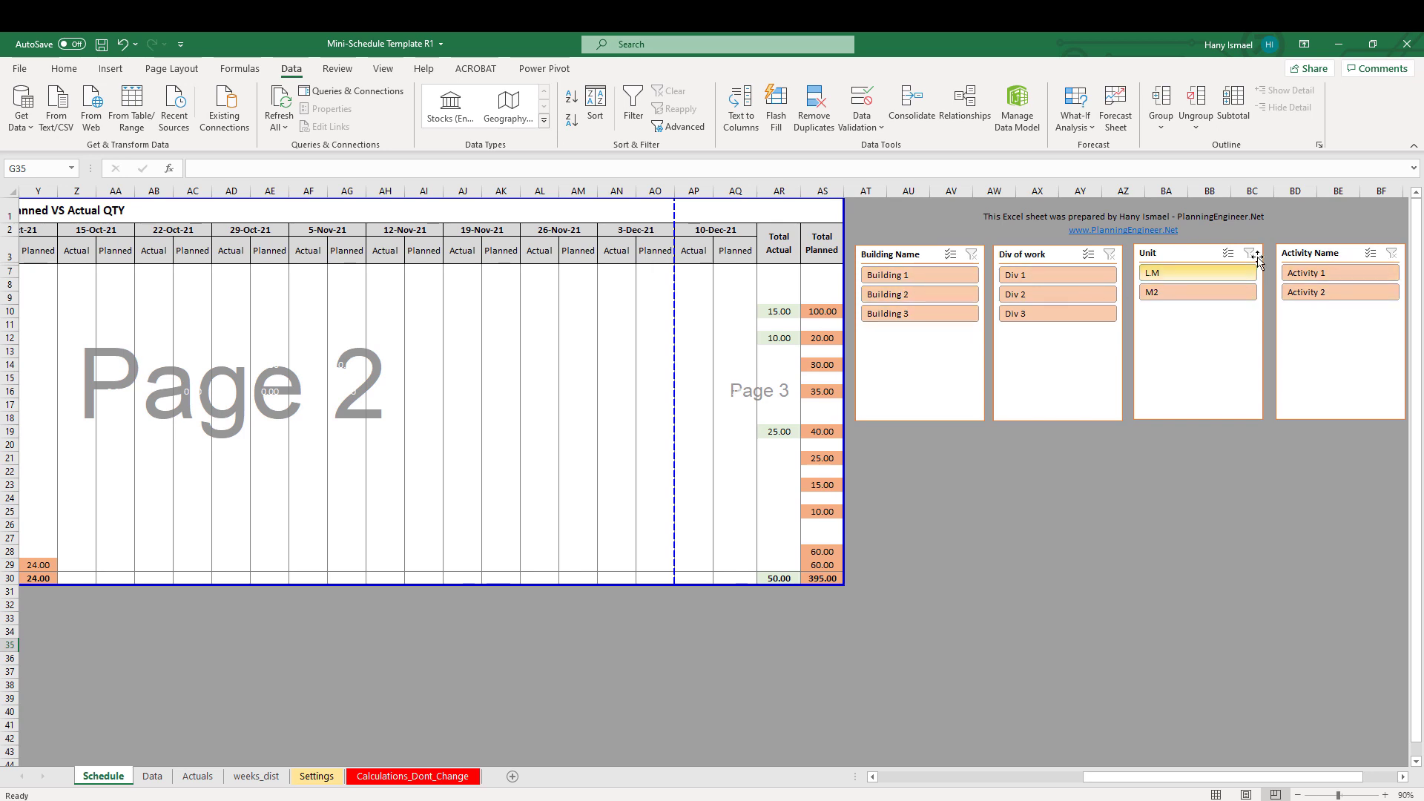
Step: Filter the report to L.M in the Unit slicer, confirming 30-Jul-21 grand totals of 5.00 actual and 66.67 planned
left_click_drag(1161, 779, 1083, 783)
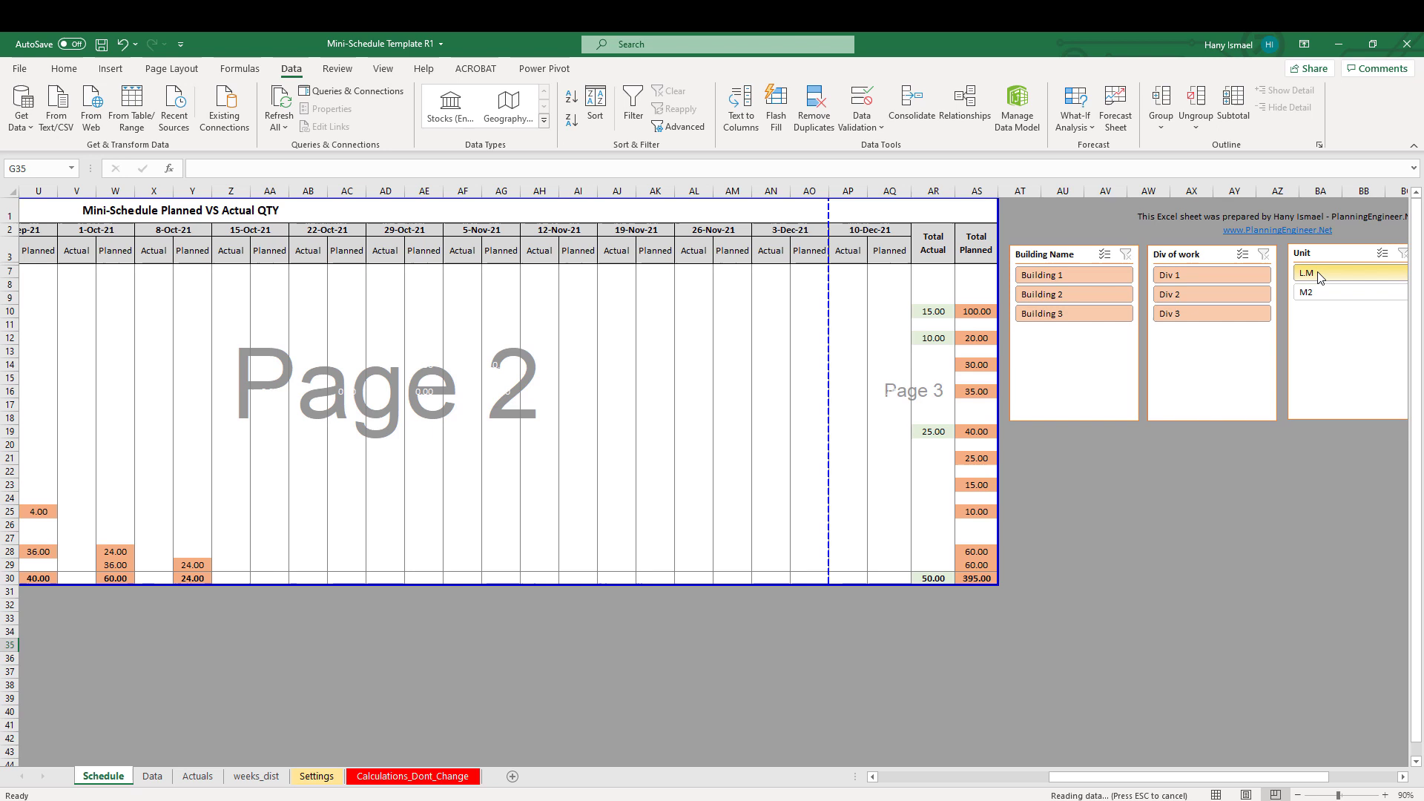
left_click(986, 709)
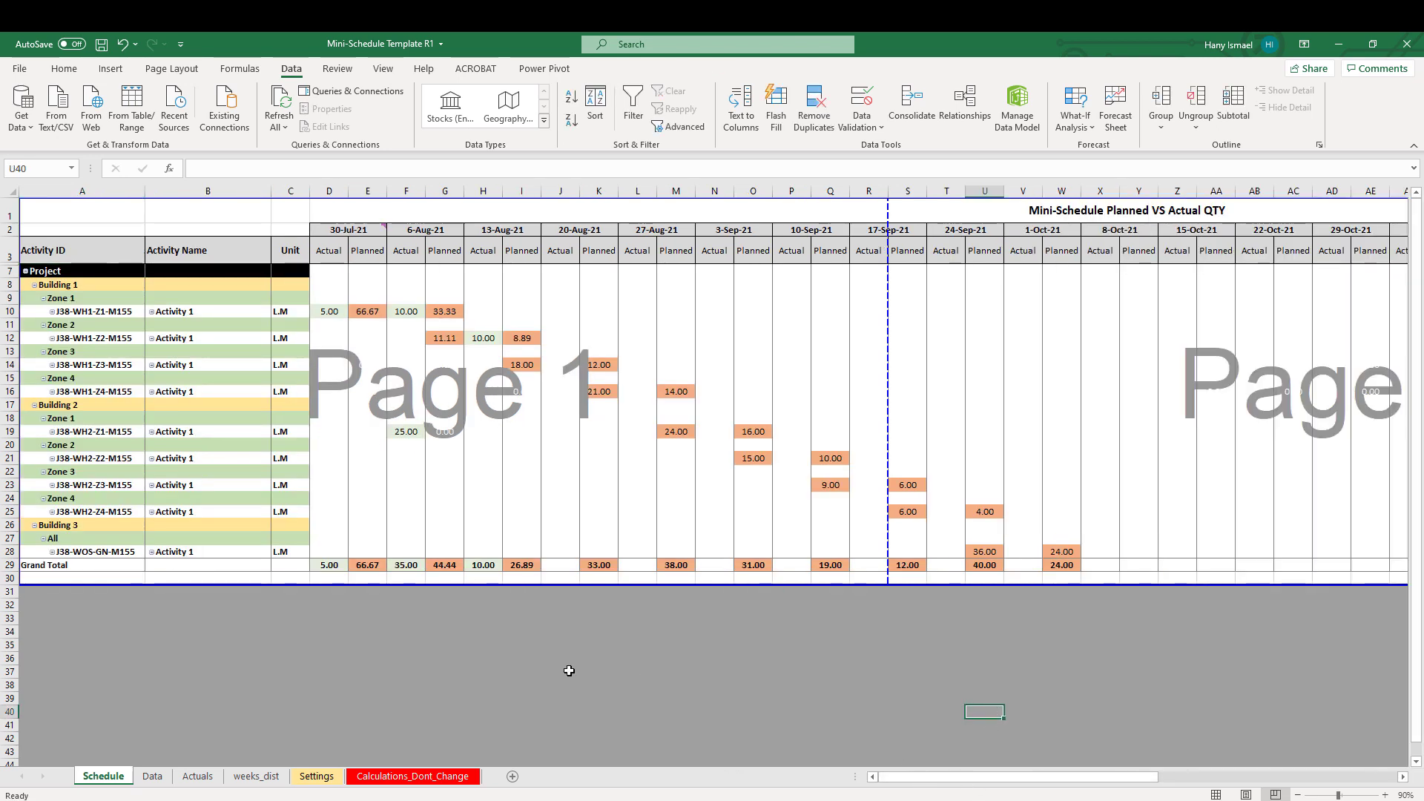
left_click(329, 565)
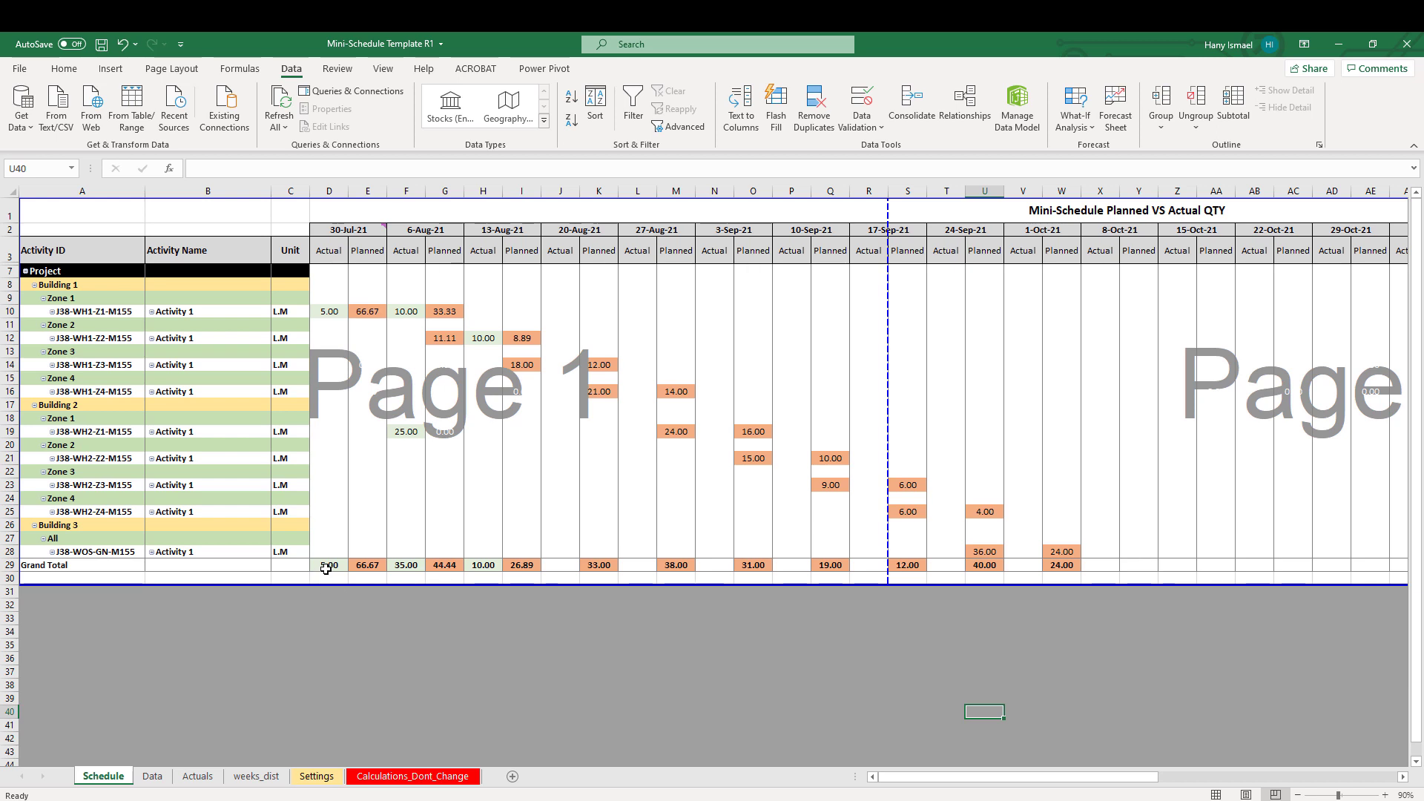
left_click(367, 566)
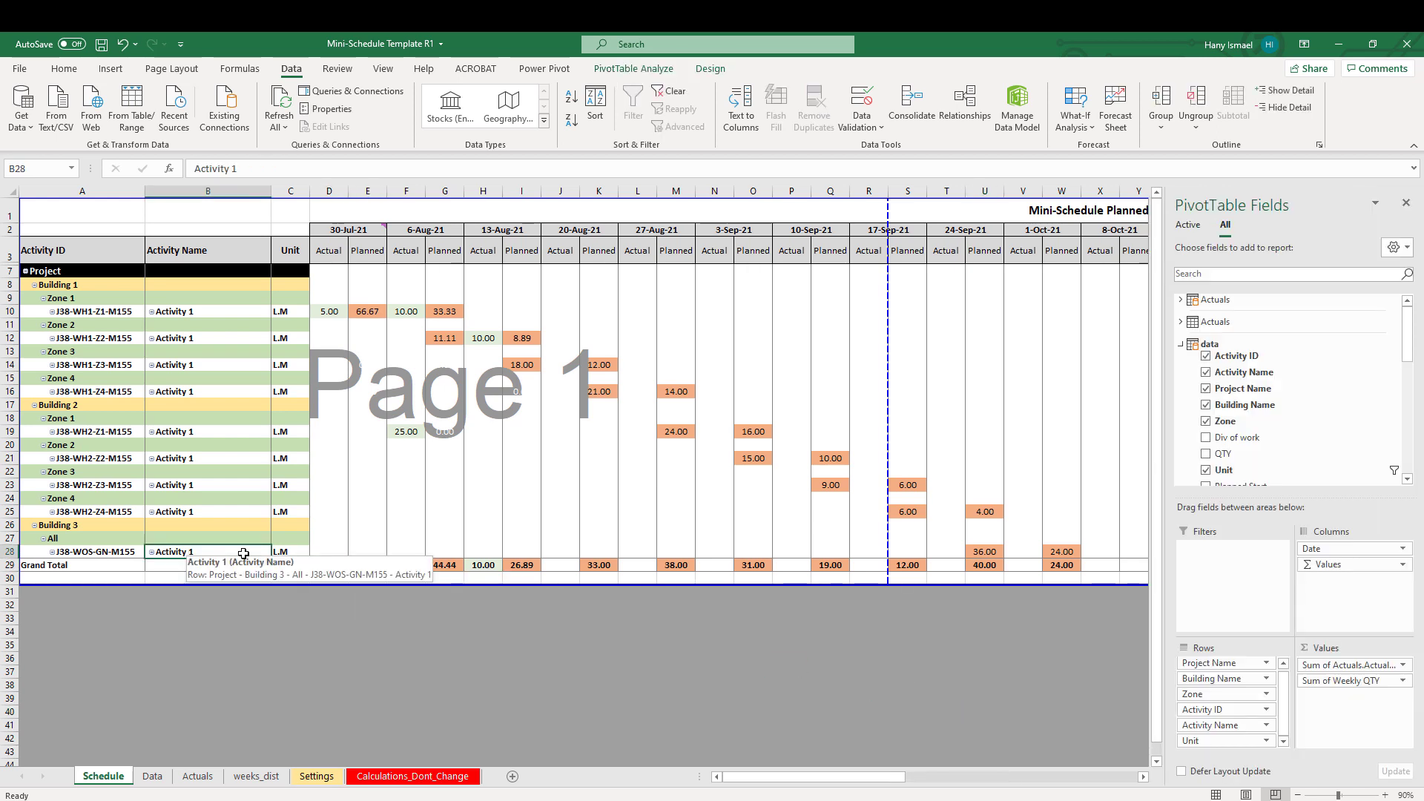
left_click(364, 631)
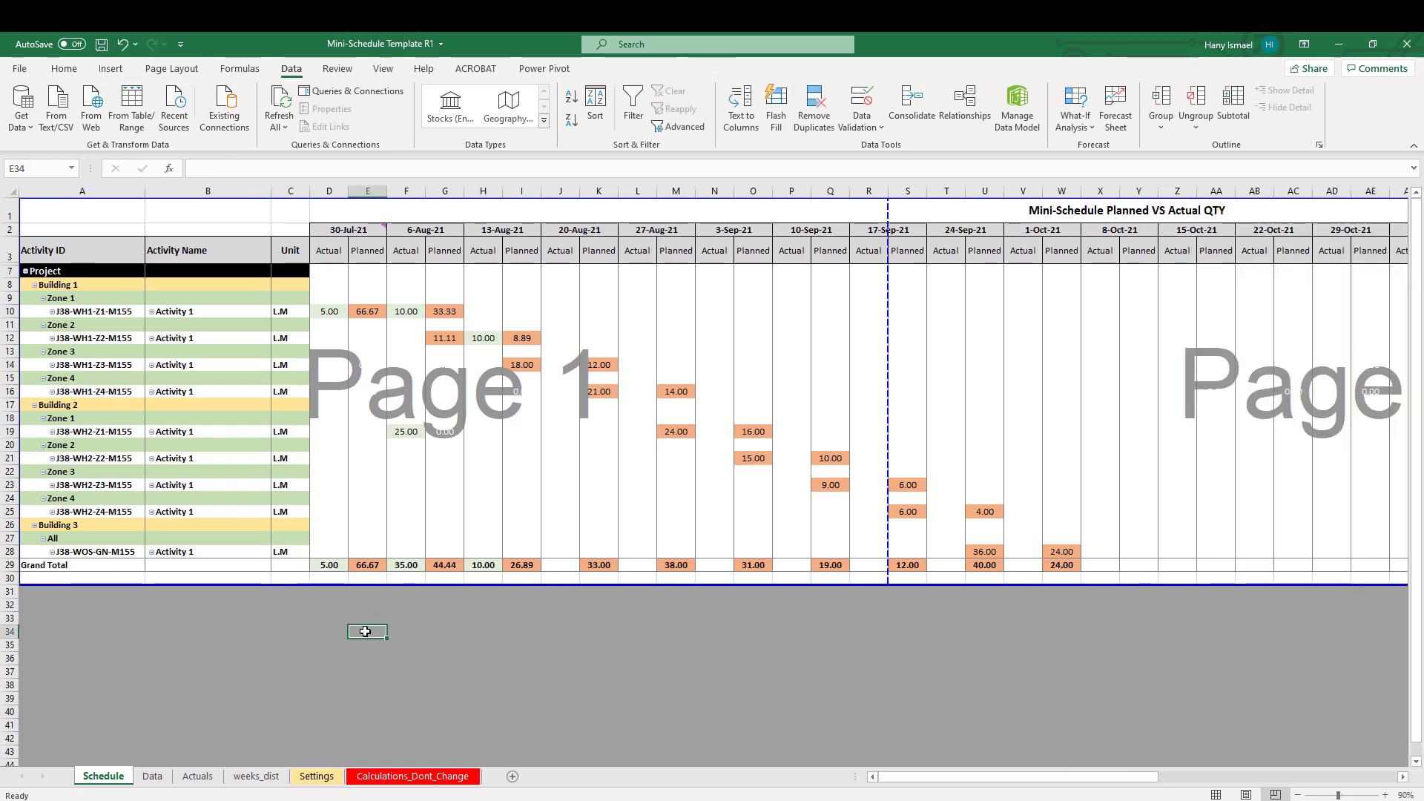
Step: Filter the report to Building 1 using the Building Name slicer
left_click_drag(964, 776, 1178, 776)
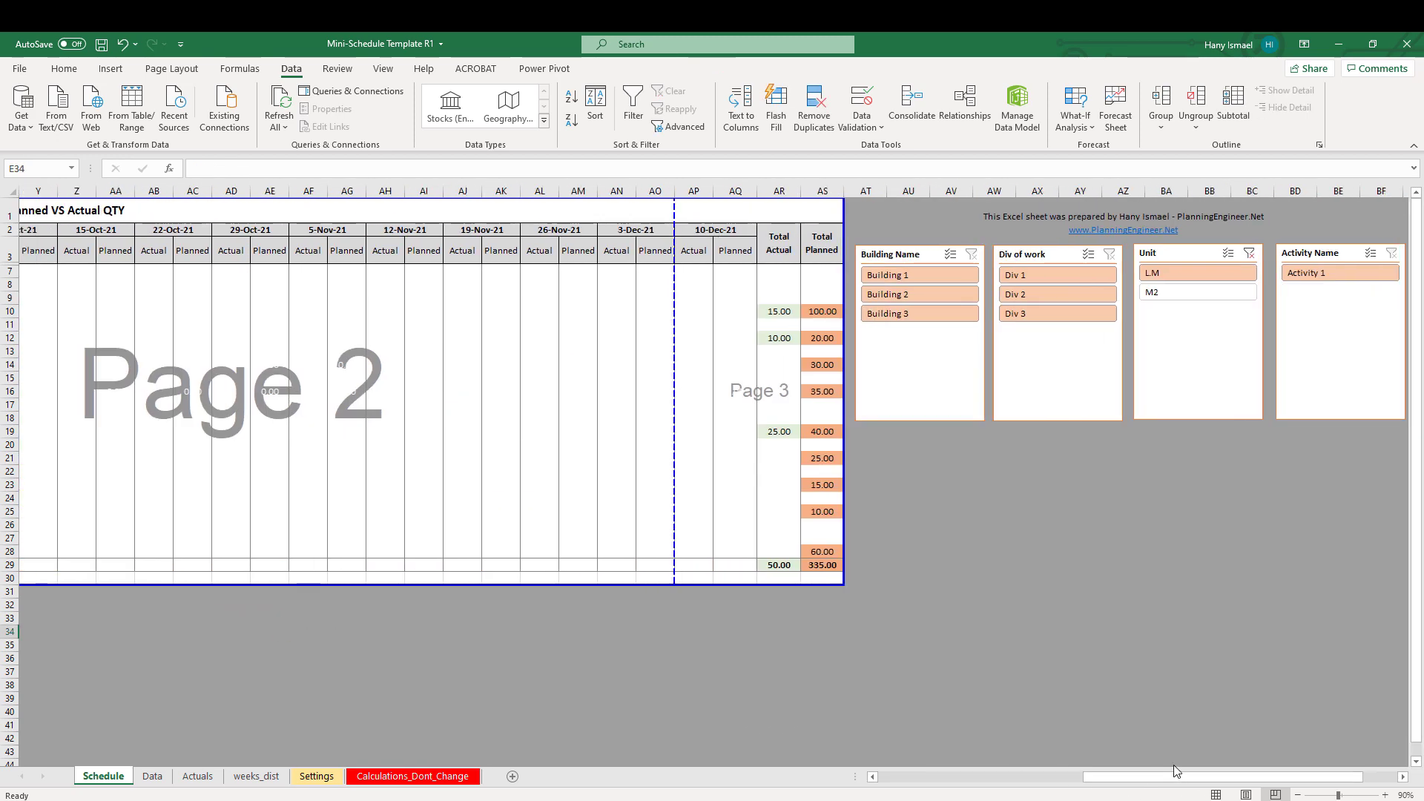
left_click(901, 275)
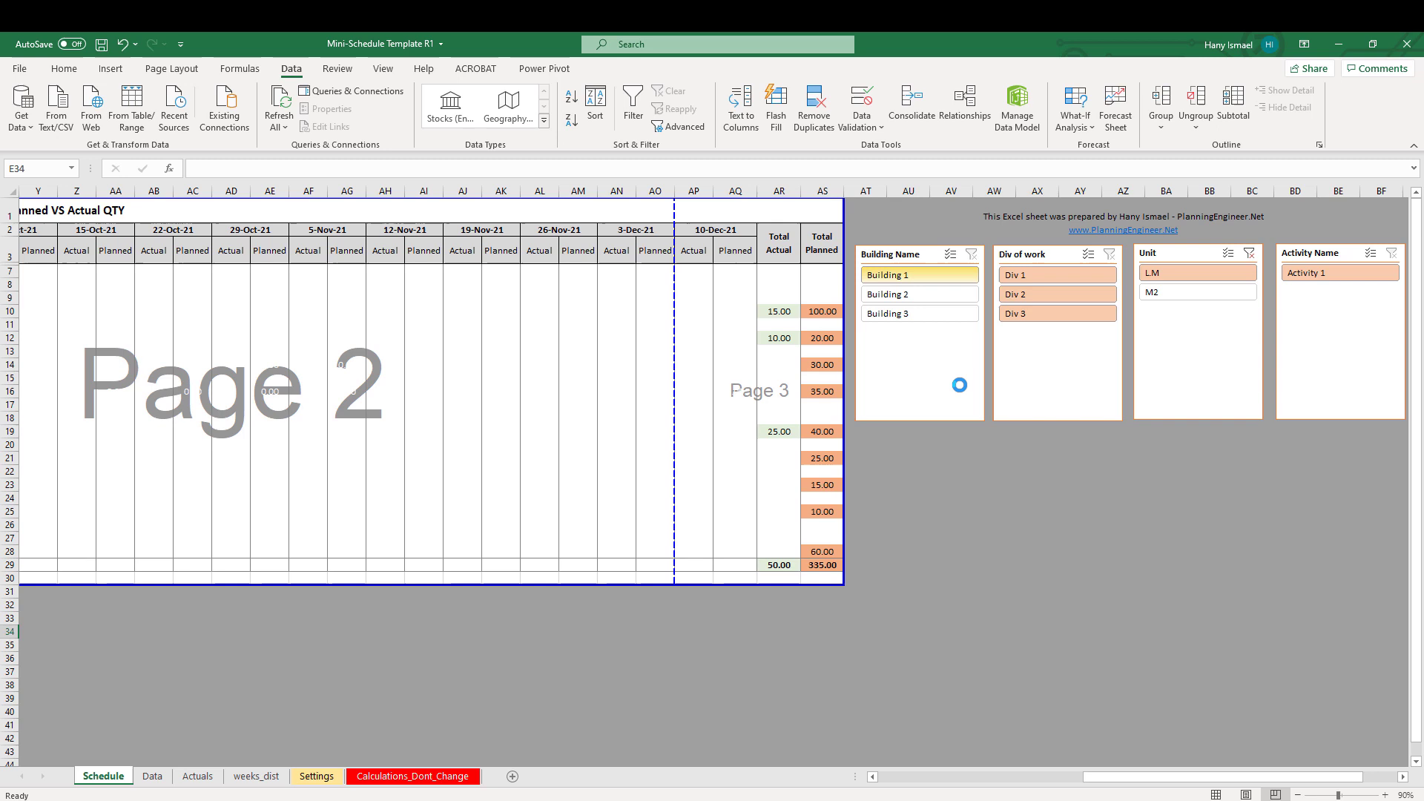
left_click_drag(862, 775, 962, 774)
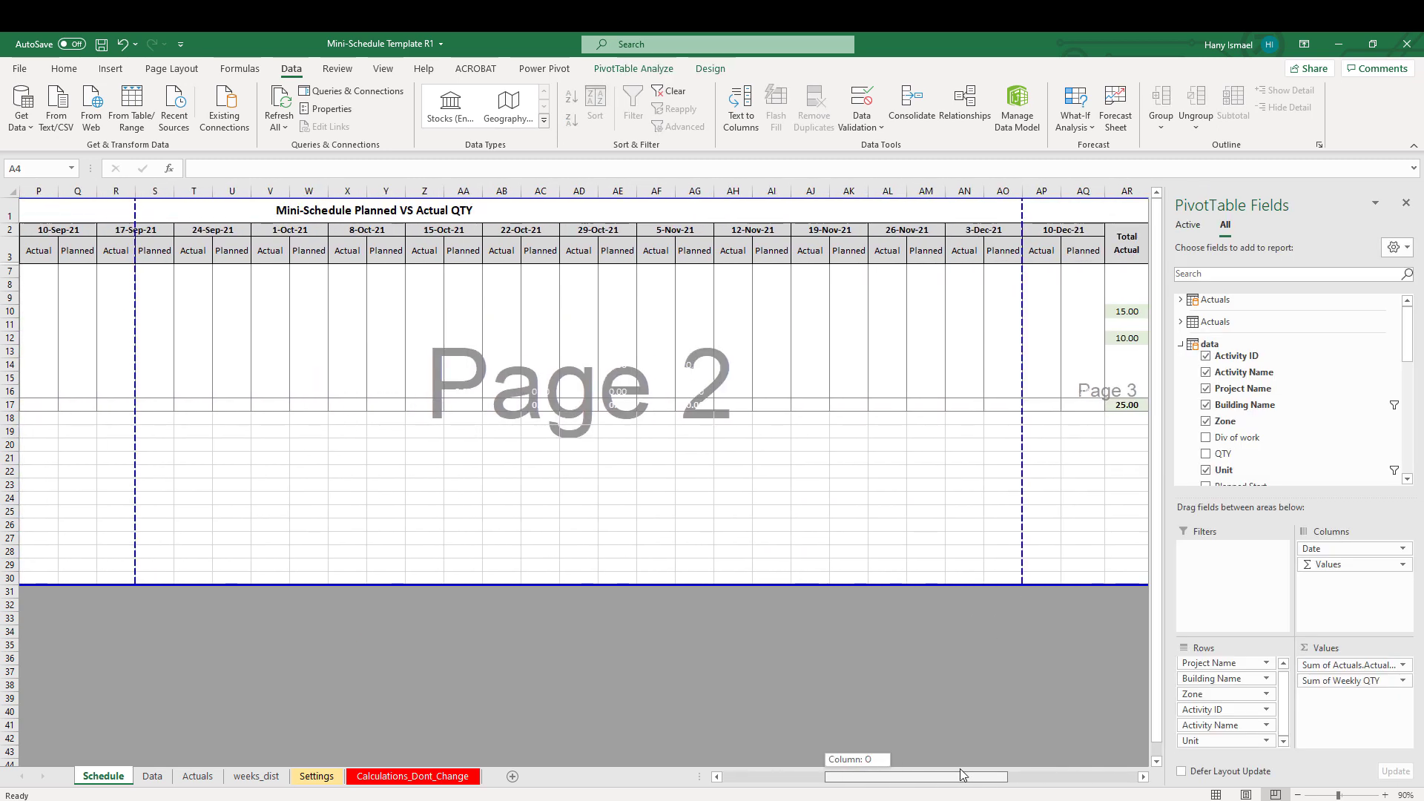
Step: Hide the empty week columns N through AQ (3-Sep-21 to 10-Dec-21)
left_click_drag(1083, 191, 349, 189)
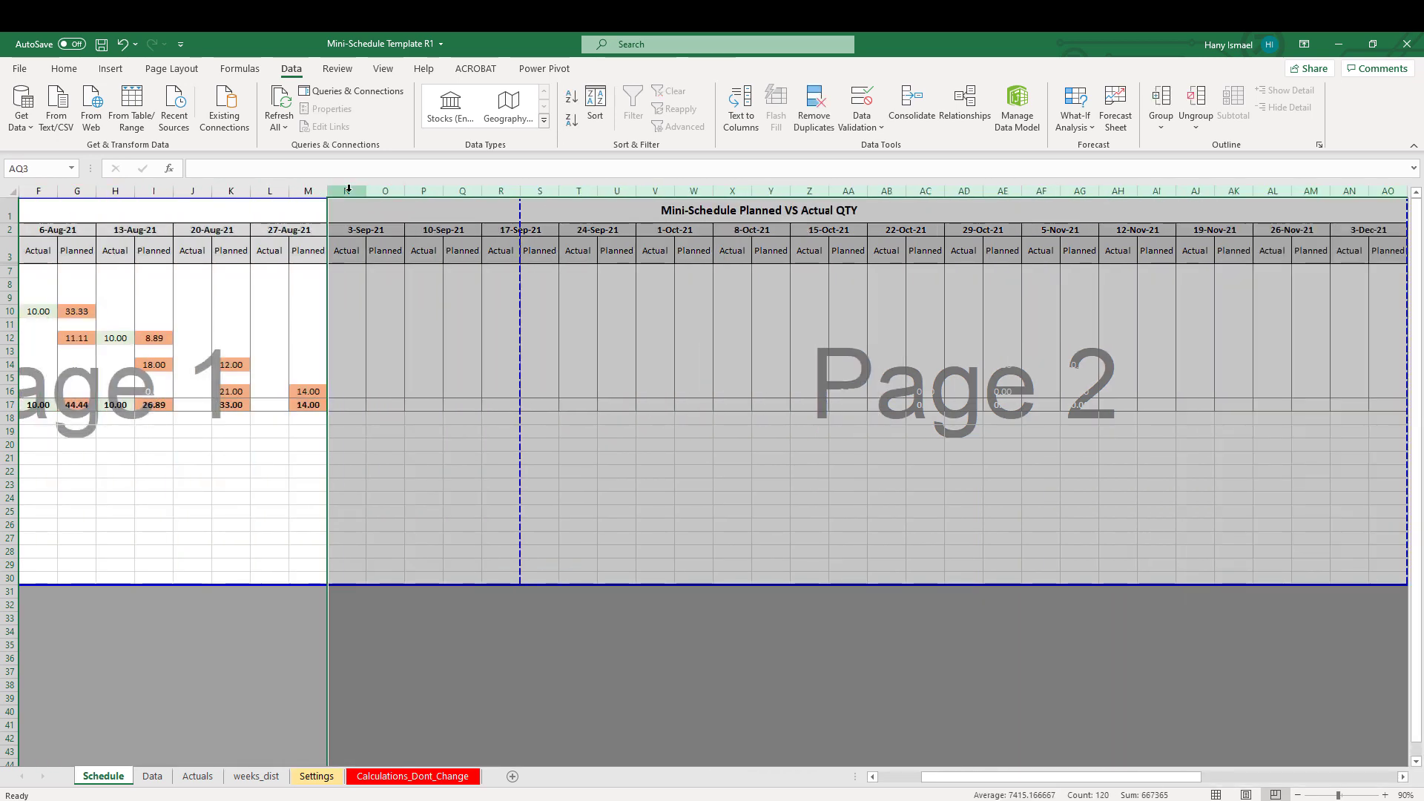
right_click(348, 189)
left_click(420, 420)
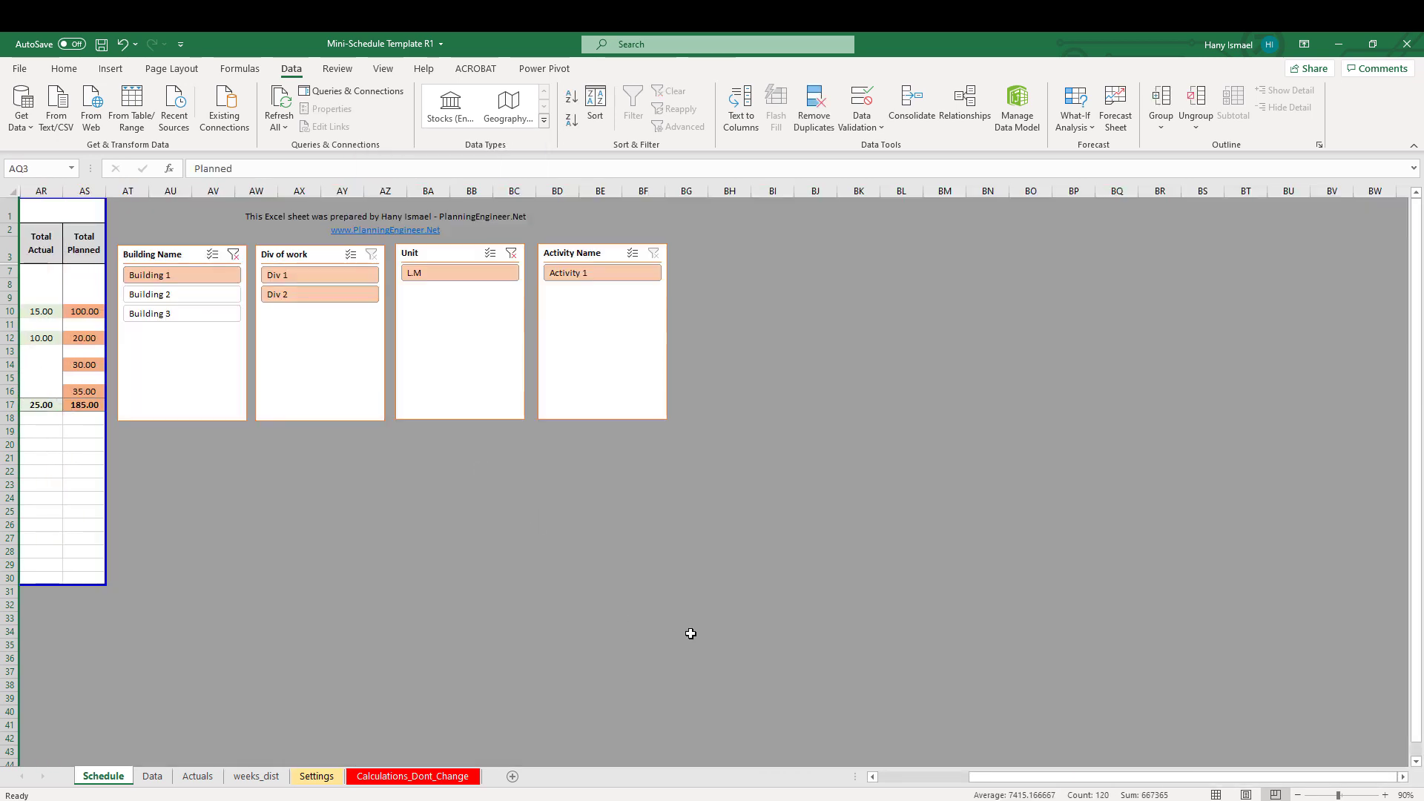
left_click(690, 633)
left_click(872, 776)
left_click(685, 734)
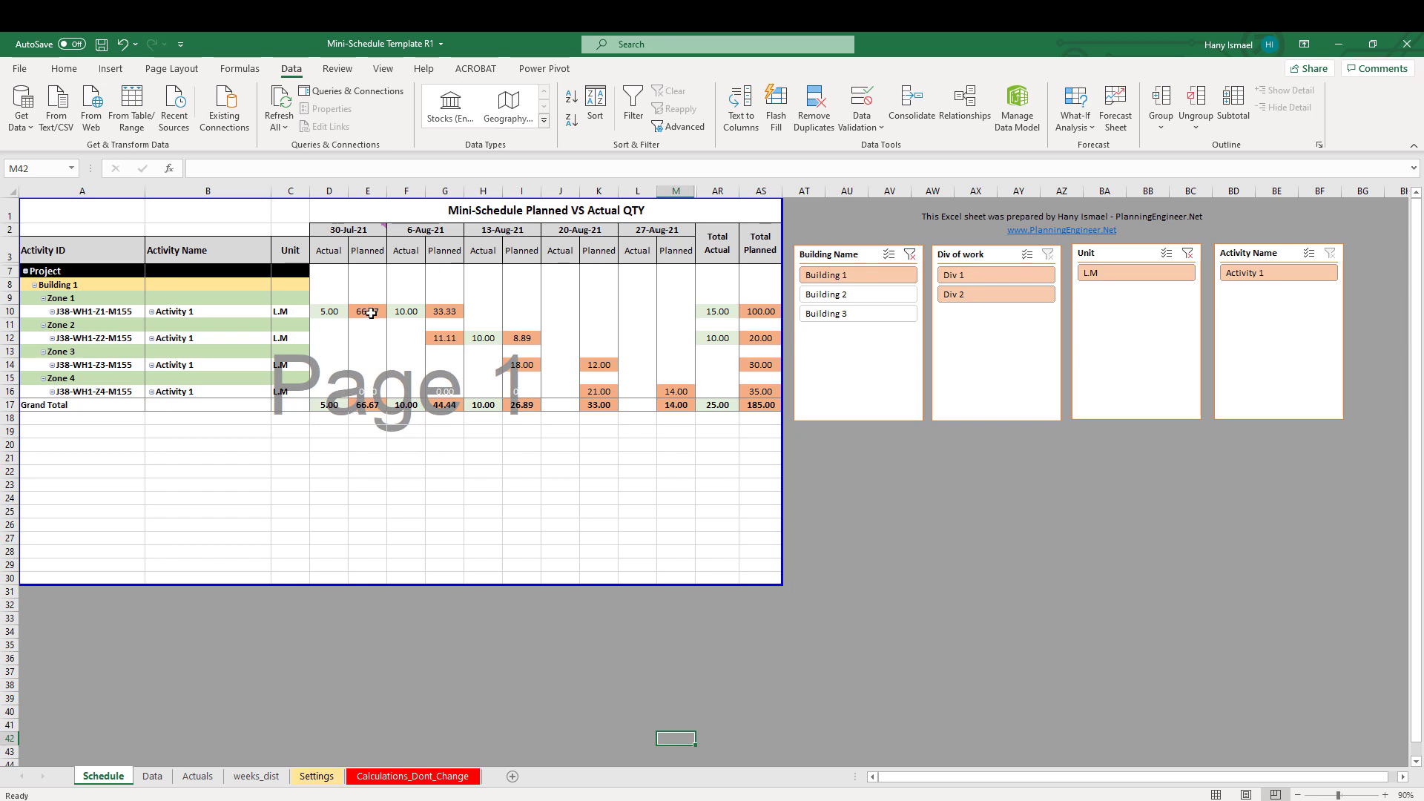
Step: Check the planned value in E10, then select columns L through AT and open their column menu
left_click(371, 312)
left_click(493, 669)
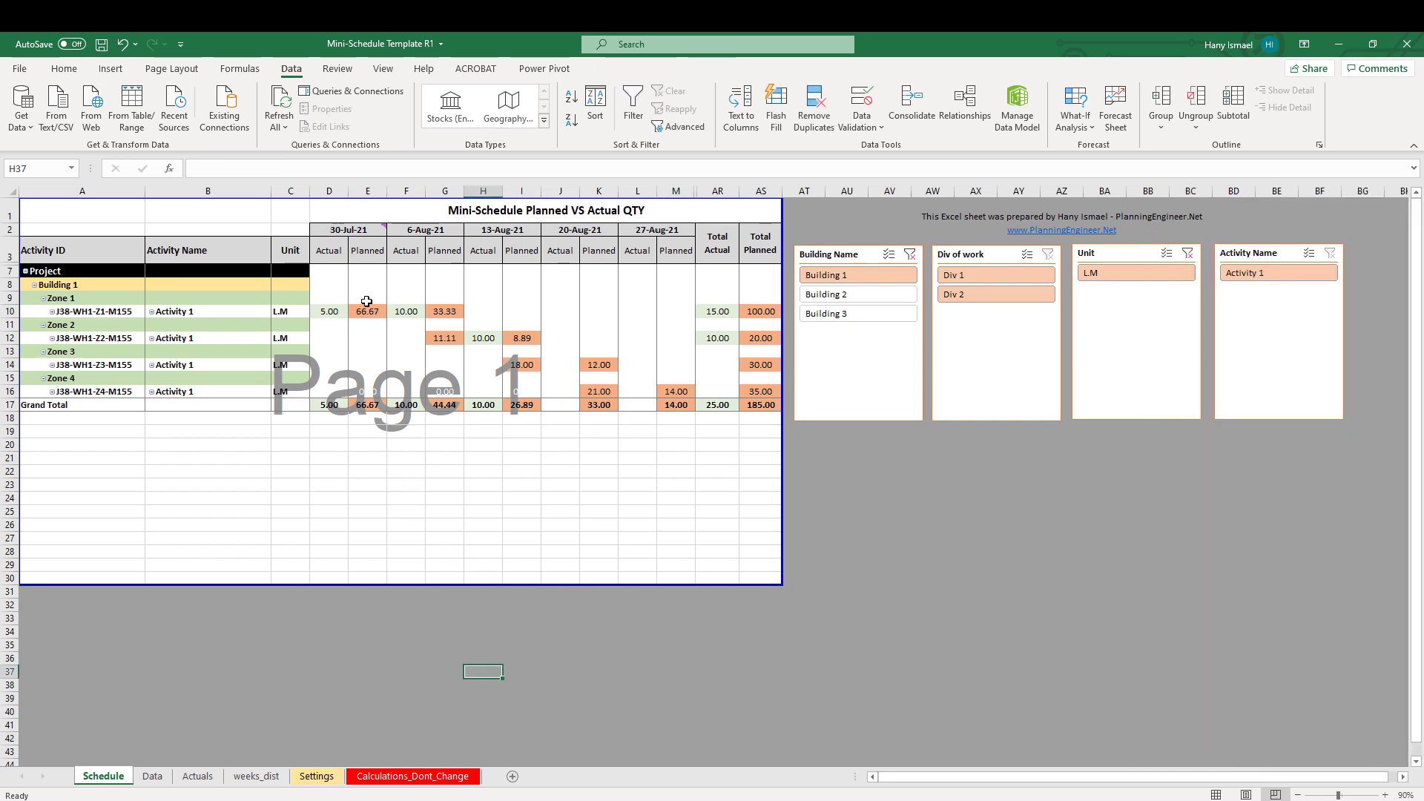
mouse_move(366, 302)
left_click_drag(792, 187, 630, 192)
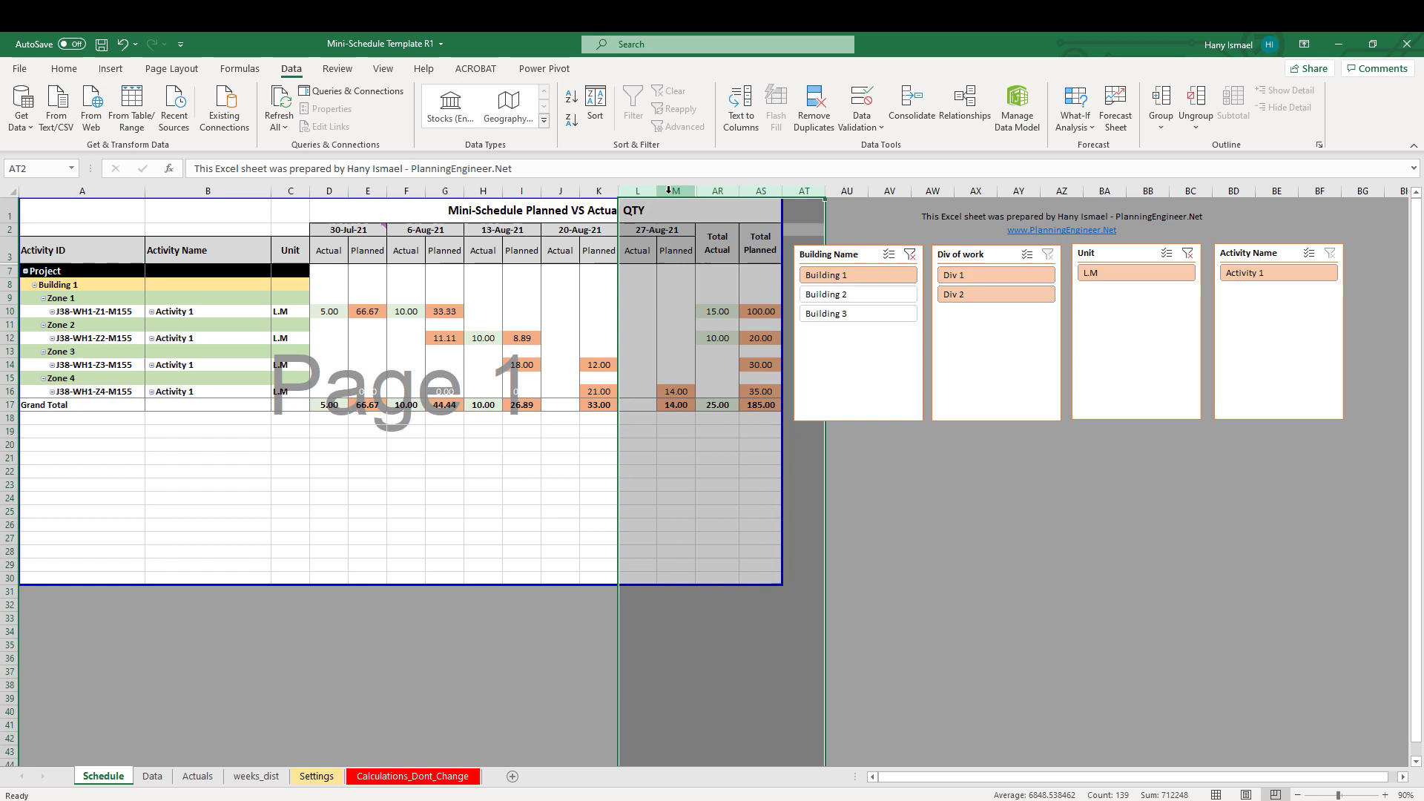
right_click(667, 193)
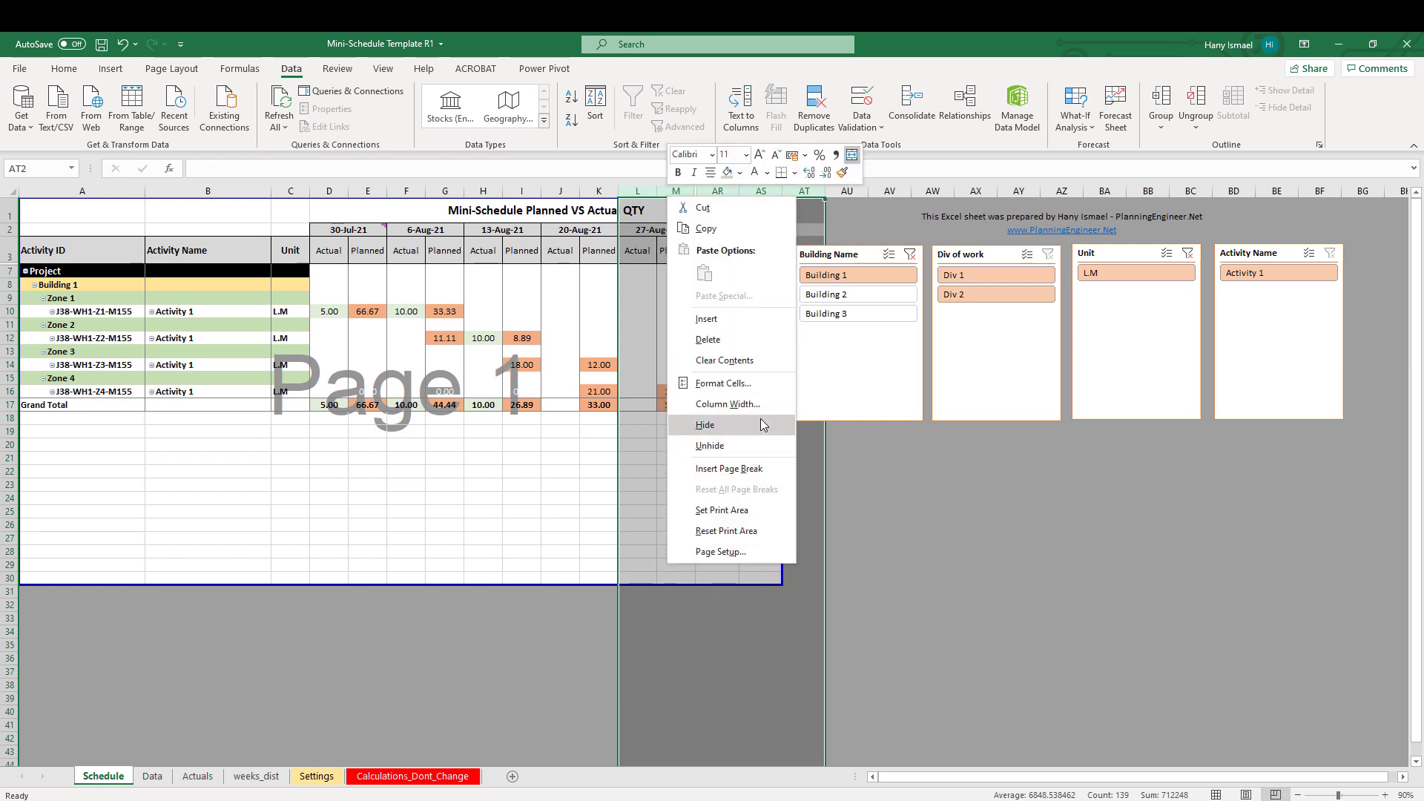